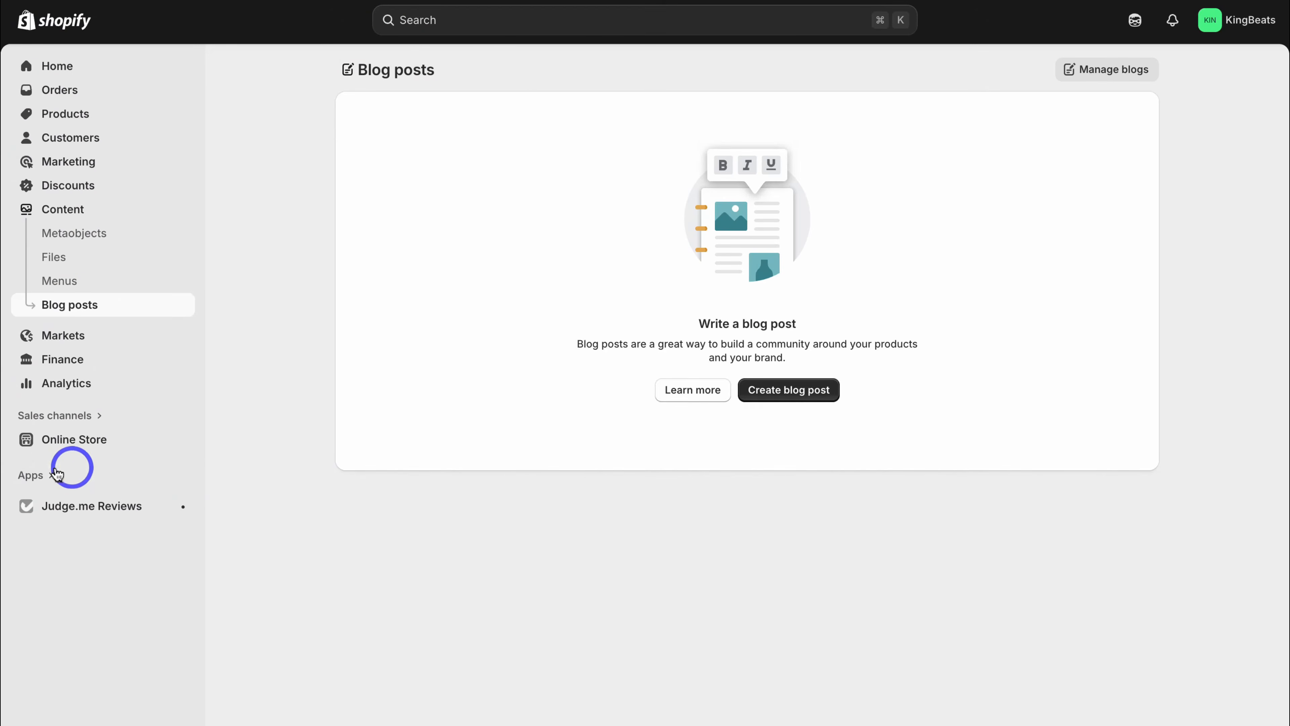
Step: Find the Bloggle blog builder in the Shopify app search and install it on the store
click(37, 475)
text(bloggle)
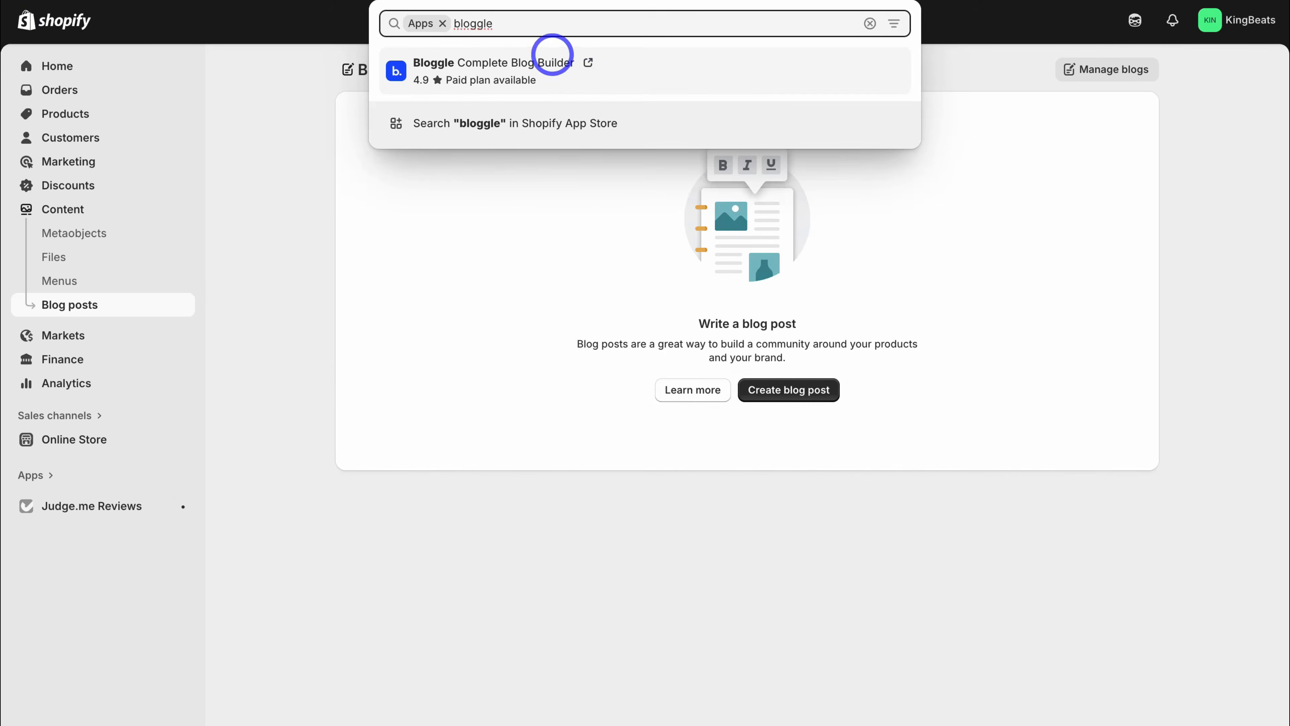
click(641, 80)
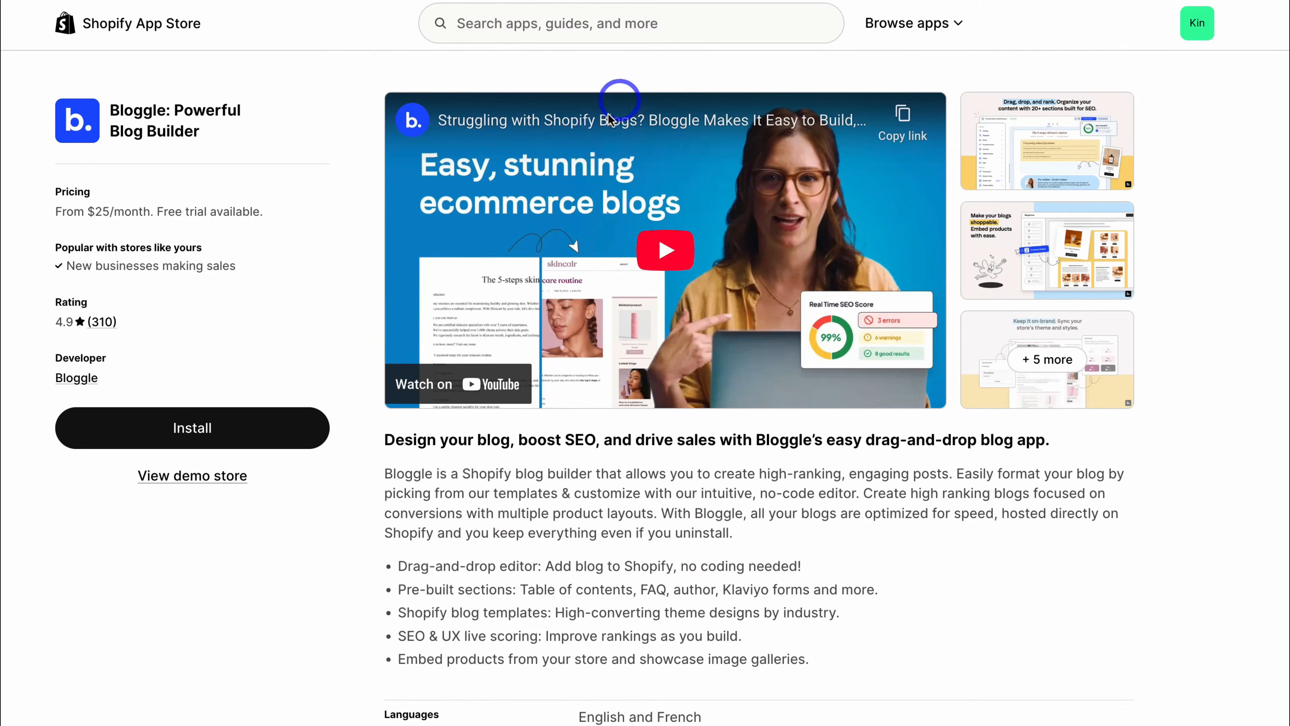
click(259, 424)
click(972, 397)
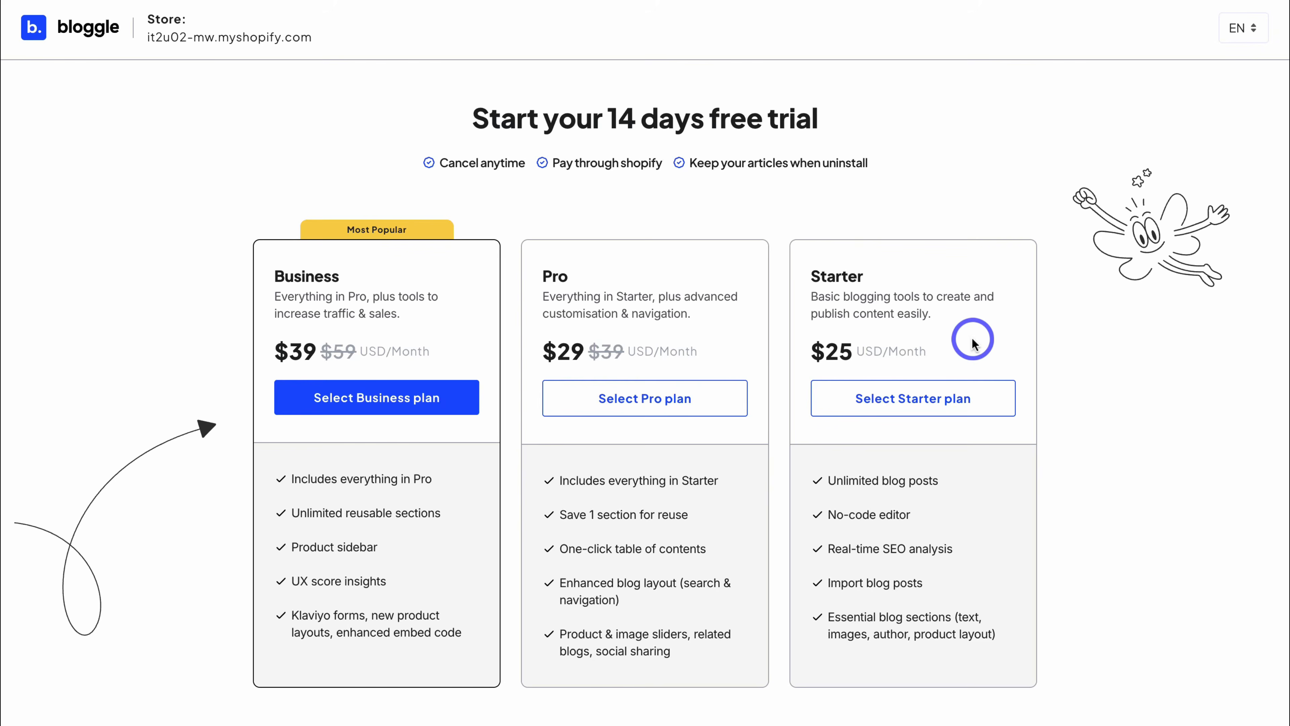
Step: Choose Bloggle's Starter plan at $25 per month with the 14-day free trial and approve the subscription
click(898, 404)
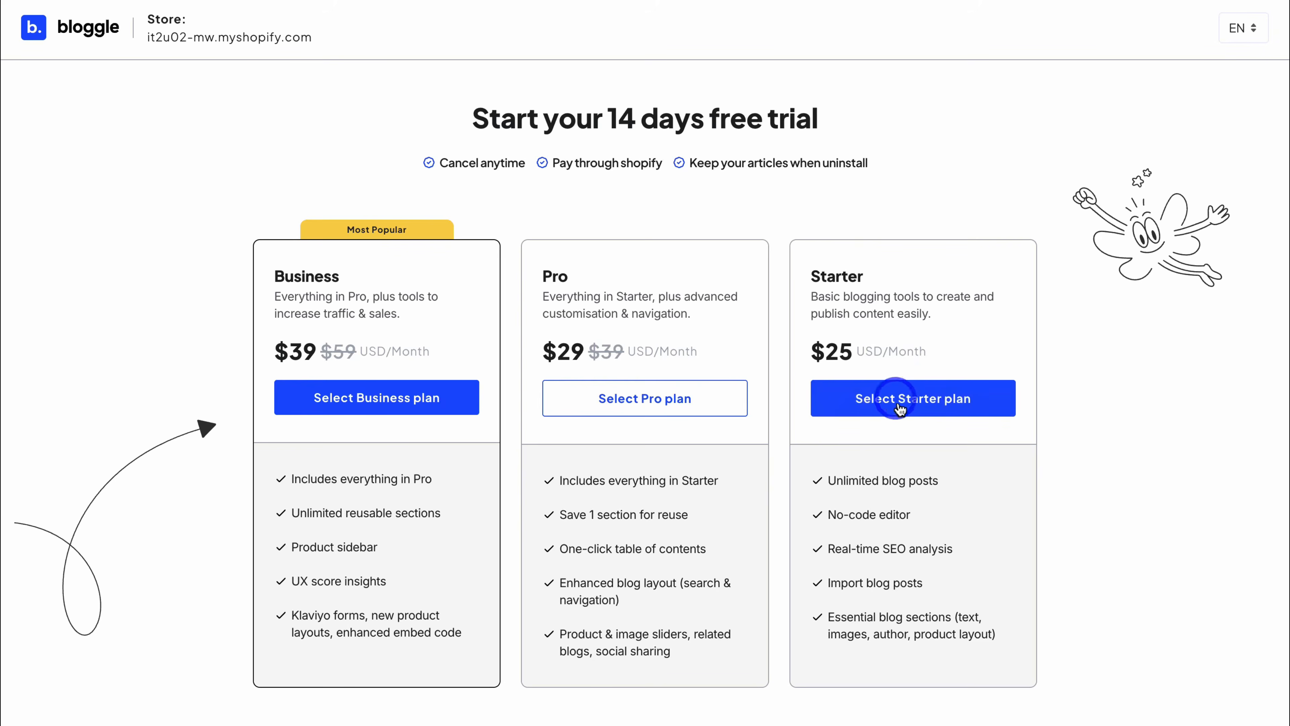
click(940, 553)
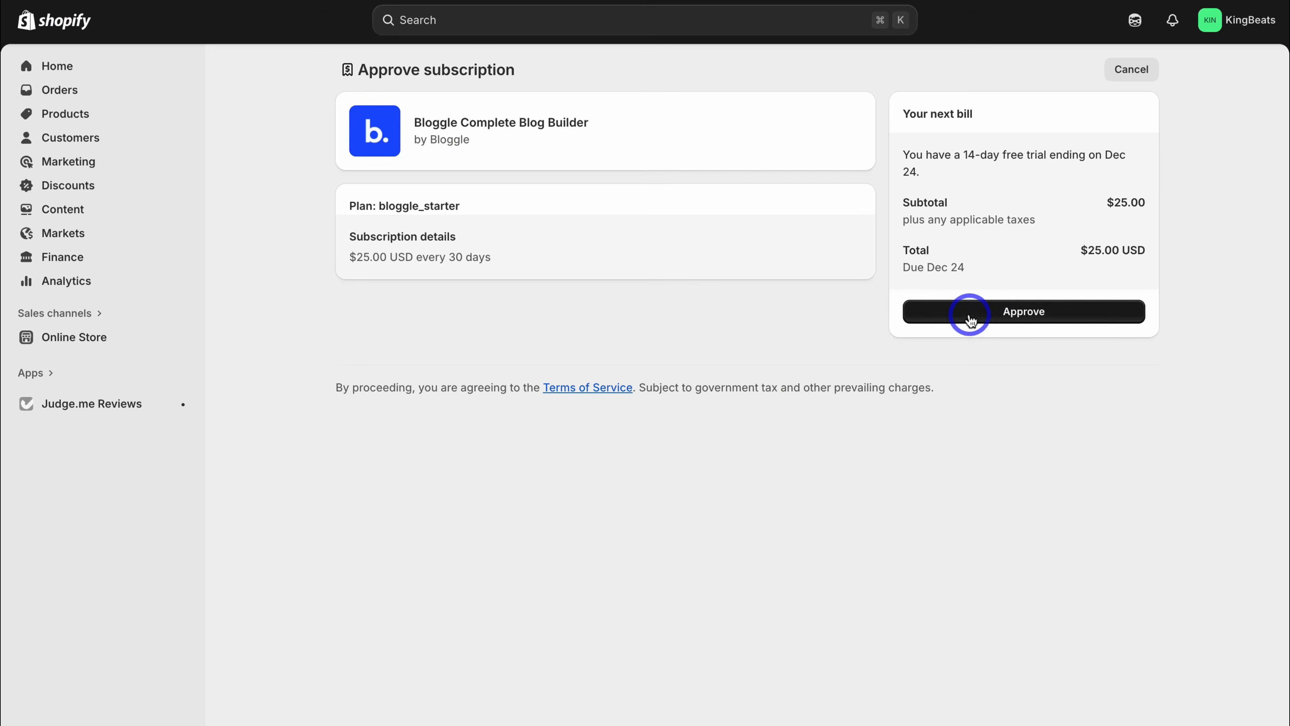
click(967, 311)
Step: Create a new blog article from the High Conversion template, titled "Top 10 Waterproof Headphones in 2026", in the News blog
click(484, 479)
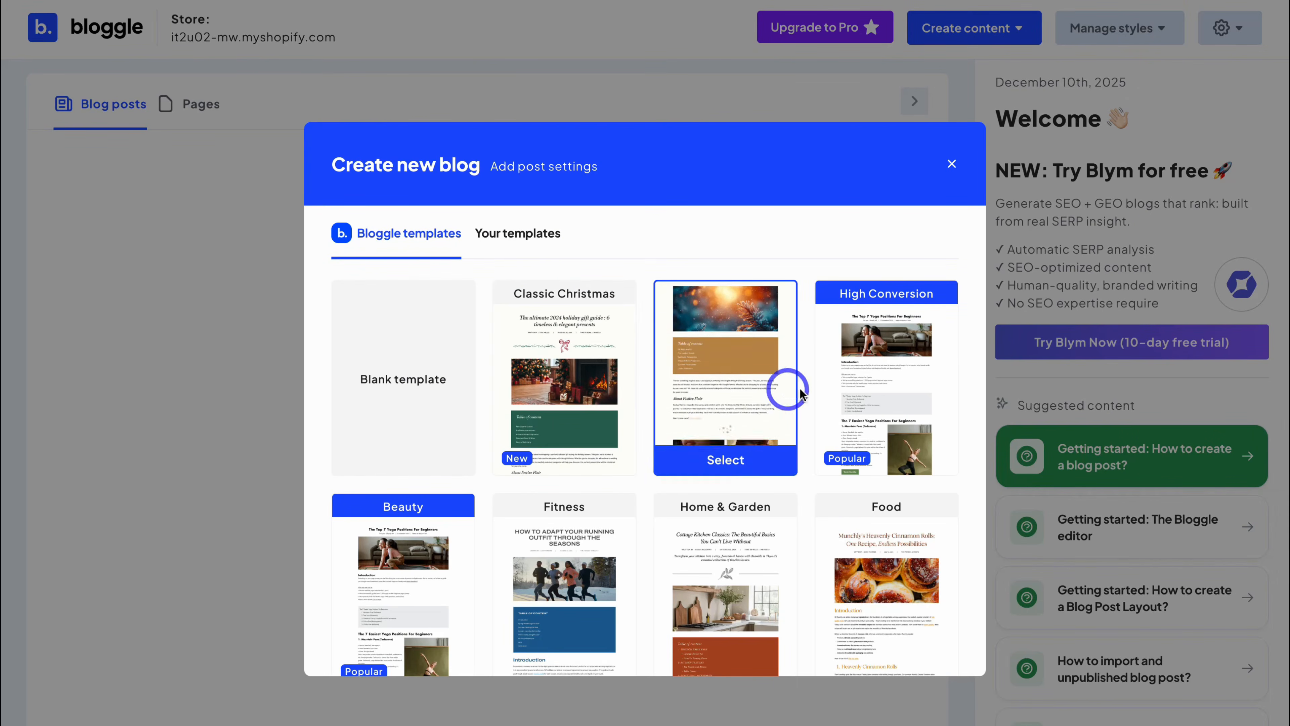
click(863, 394)
click(521, 257)
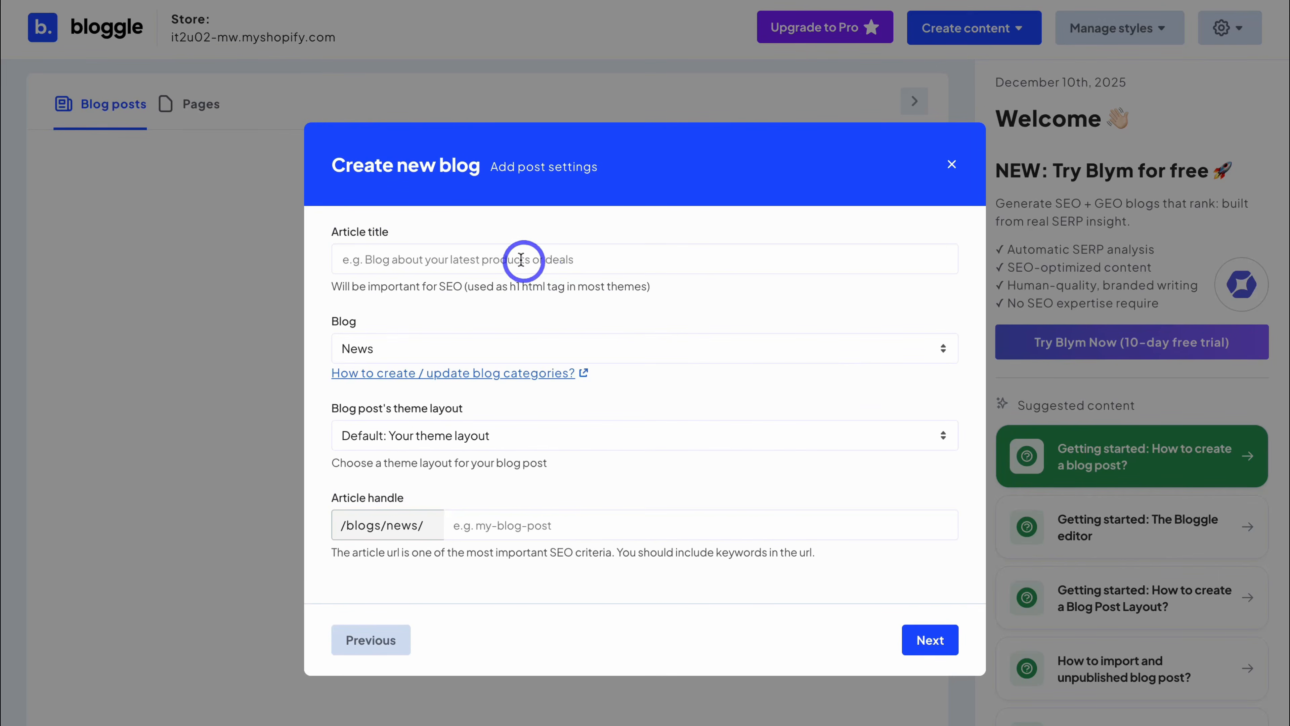
text(Top 10 Waterproof Headphones in 2026)
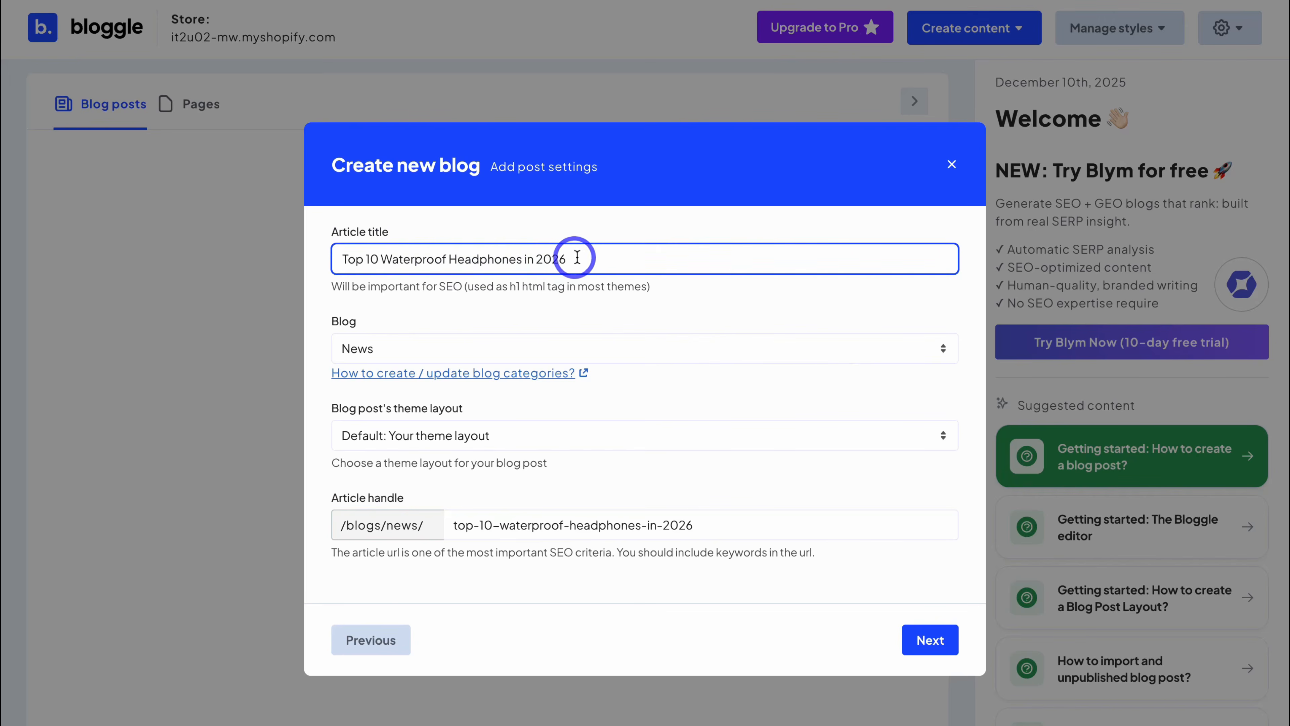
click(559, 348)
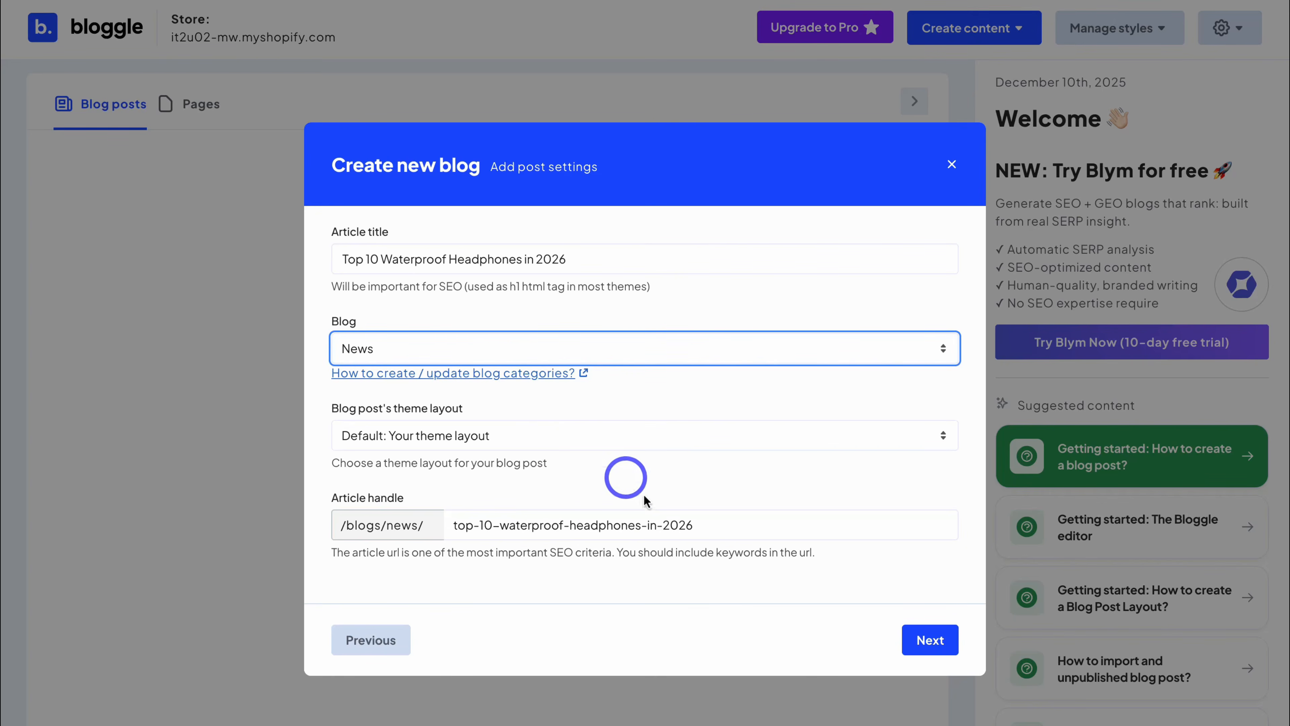
click(923, 640)
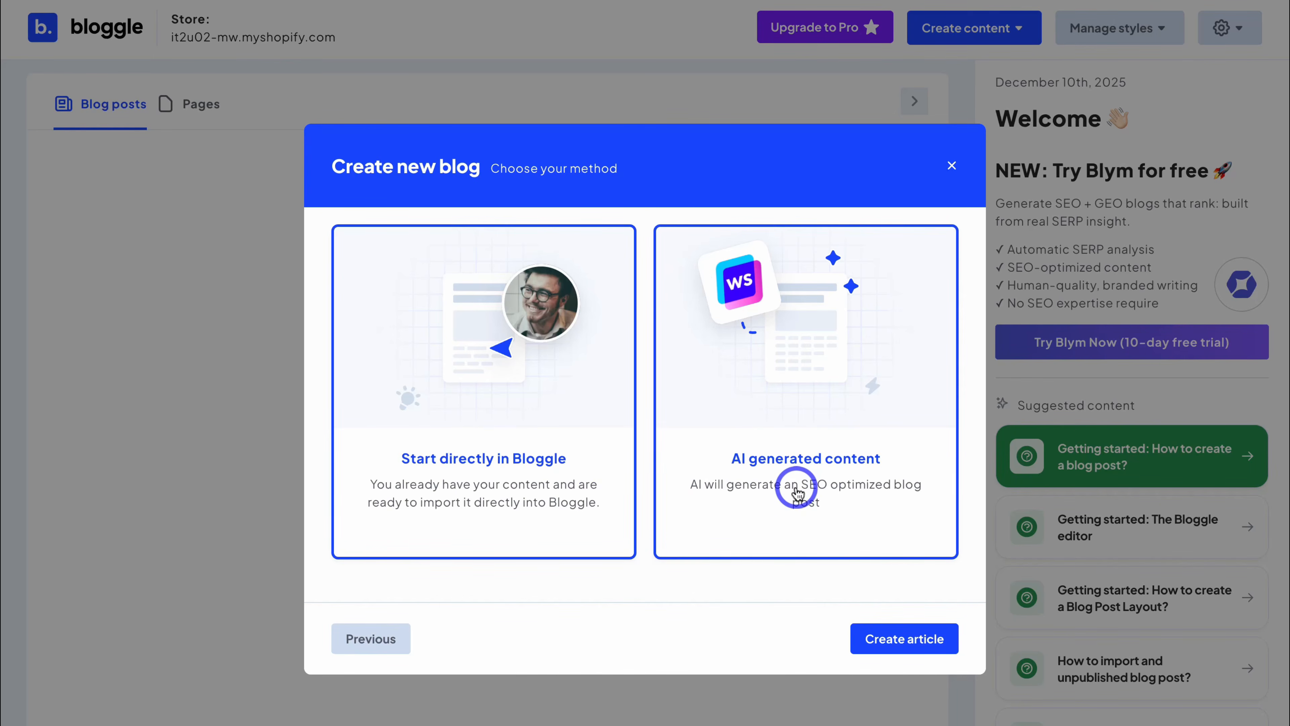
click(901, 647)
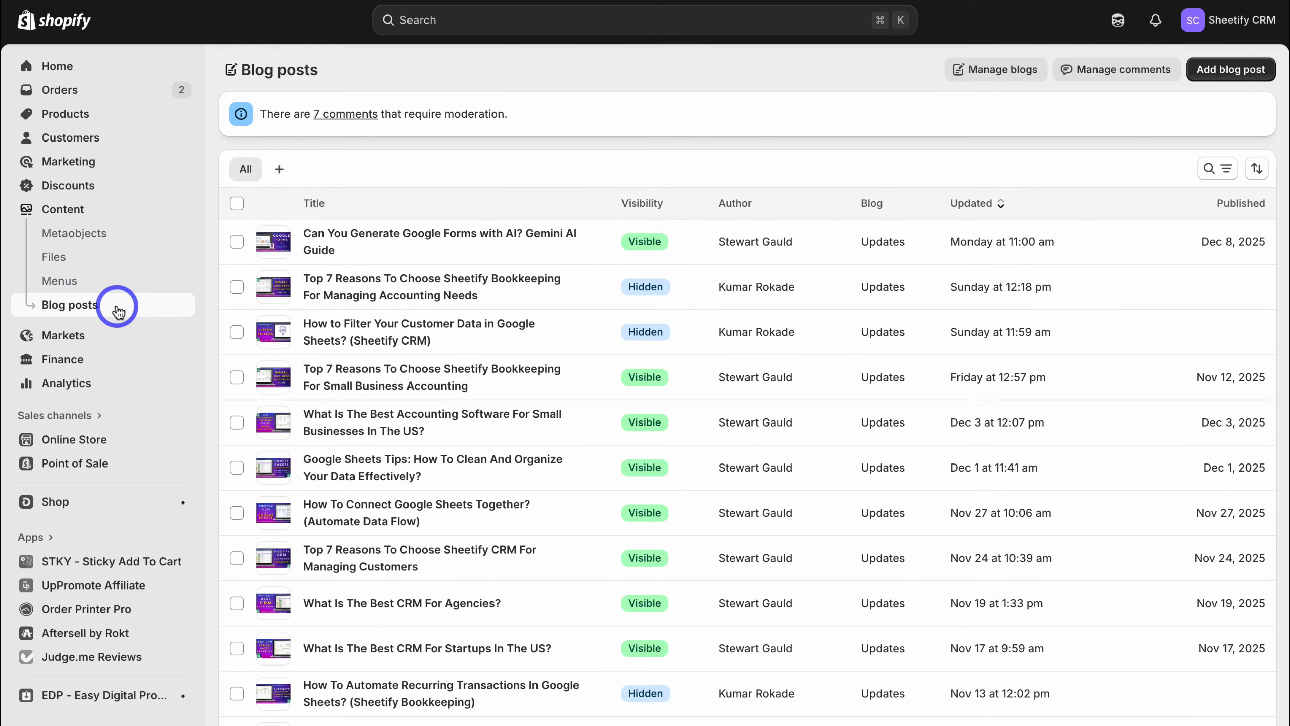
Step: Open the "Top 7 Reasons To Choose Sheetify Bookkeeping For Managing Accounting Needs" post and examine a standard Shopify blog page for comparison
click(384, 295)
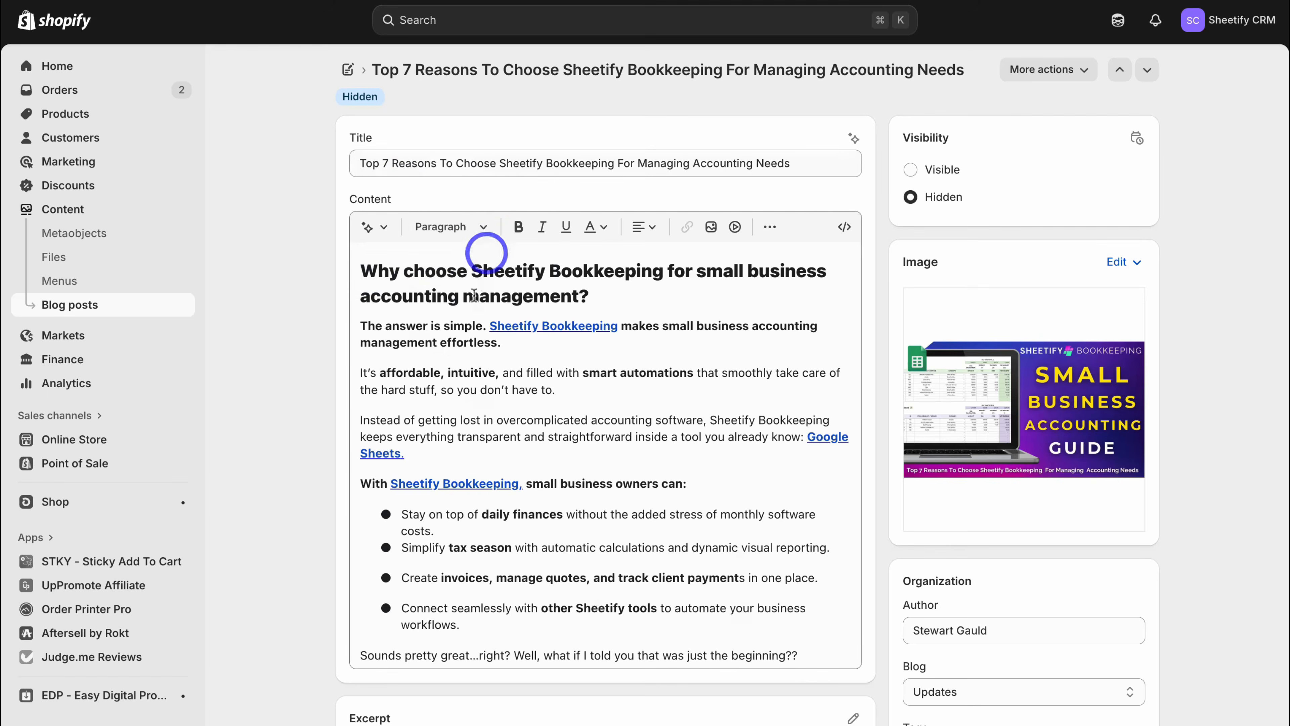
scroll(481, 386, down, 20)
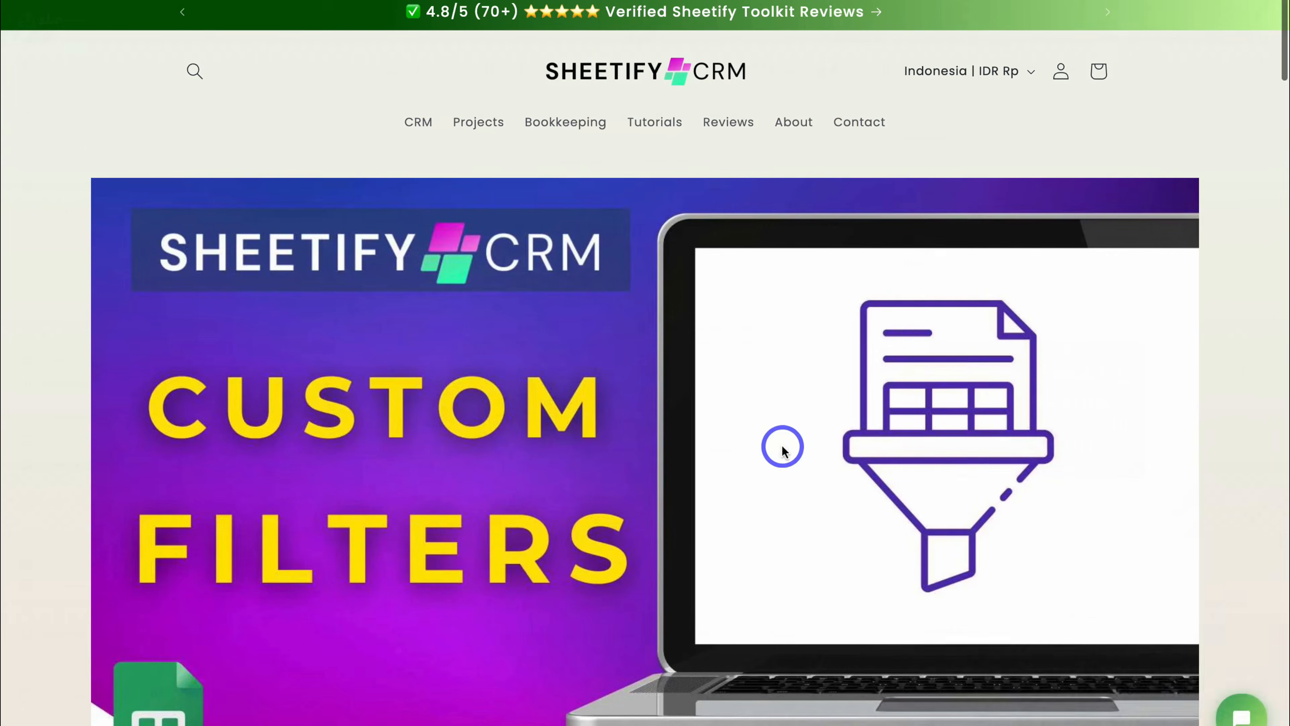
scroll(780, 447, down, 6)
scroll(782, 450, down, 15)
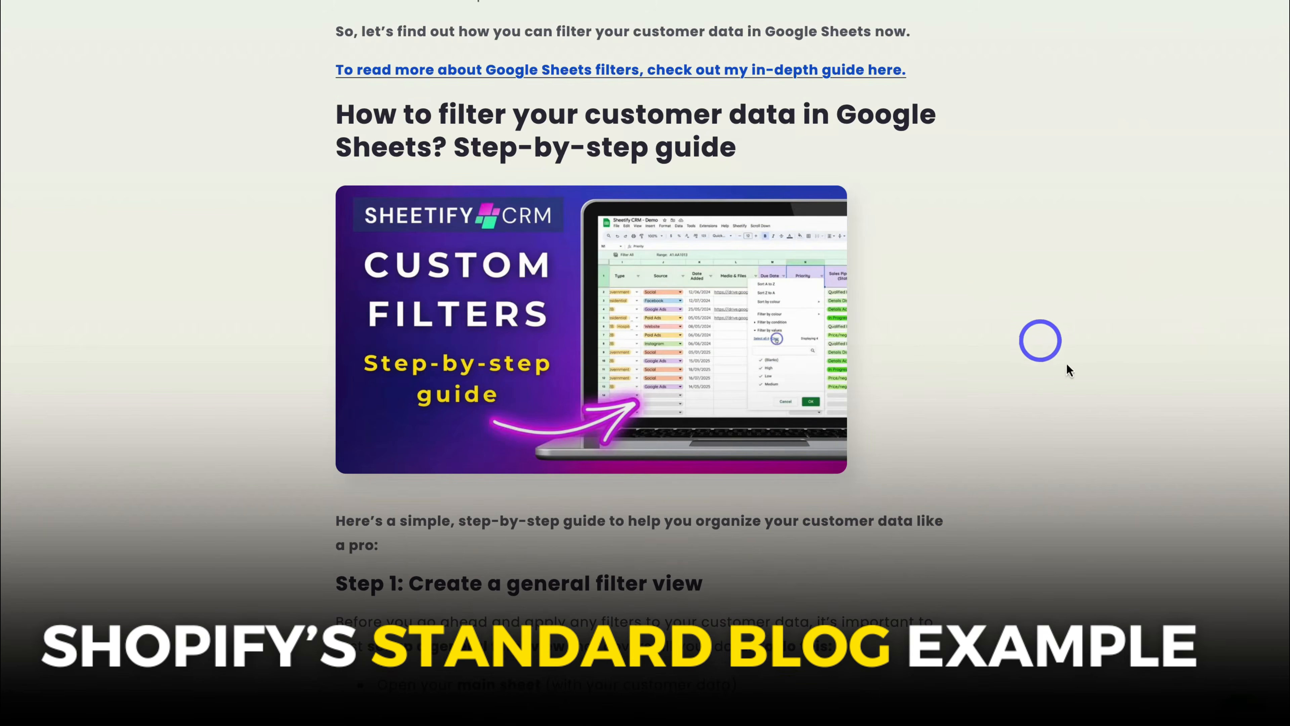
scroll(912, 451, down, 10)
scroll(910, 455, down, 15)
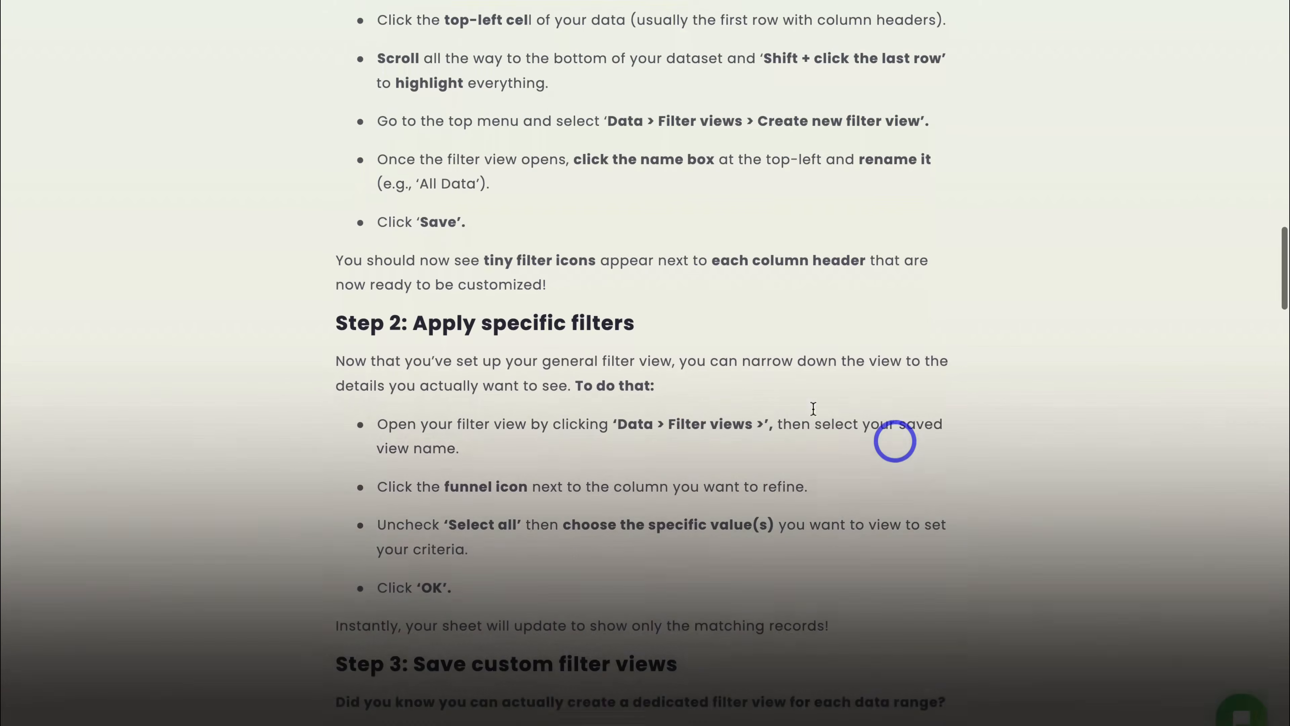
scroll(733, 417, down, 15)
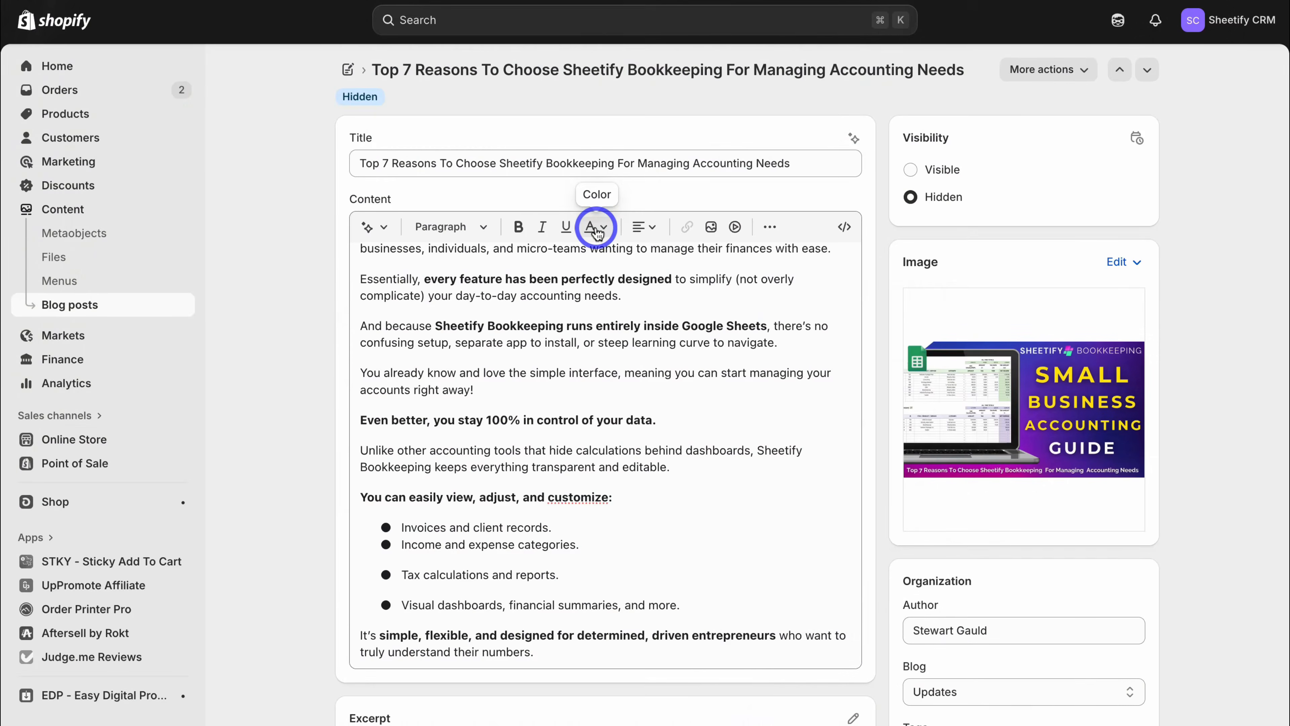
Step: Open the Sheetify Bookkeeping post for editing with Bloggle and look through its page preview
click(1081, 79)
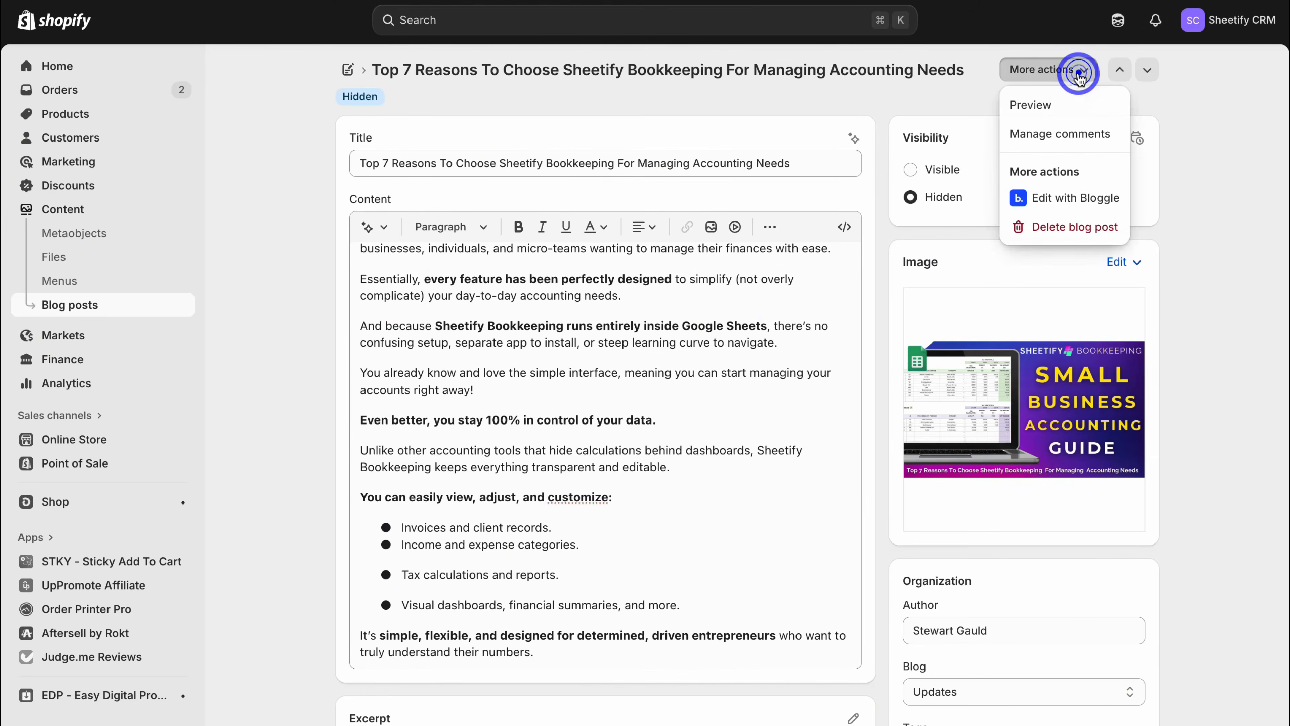
click(1076, 198)
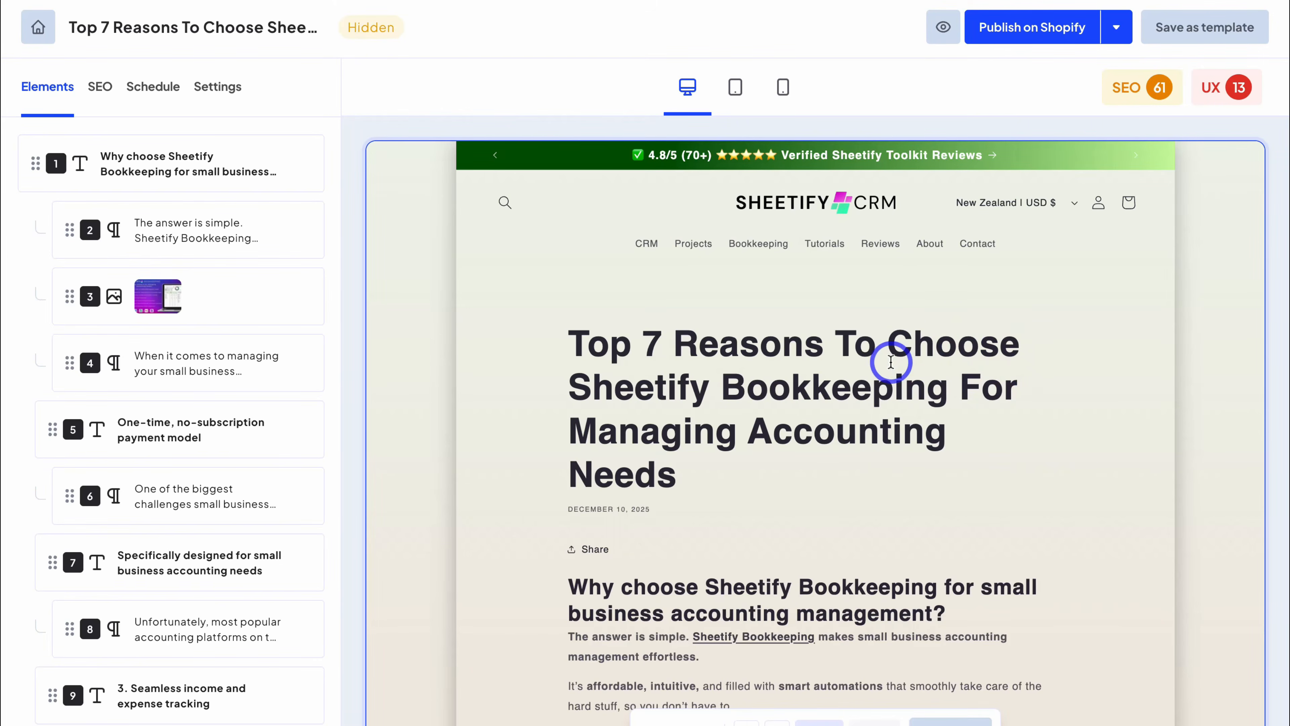
scroll(915, 376, down, 15)
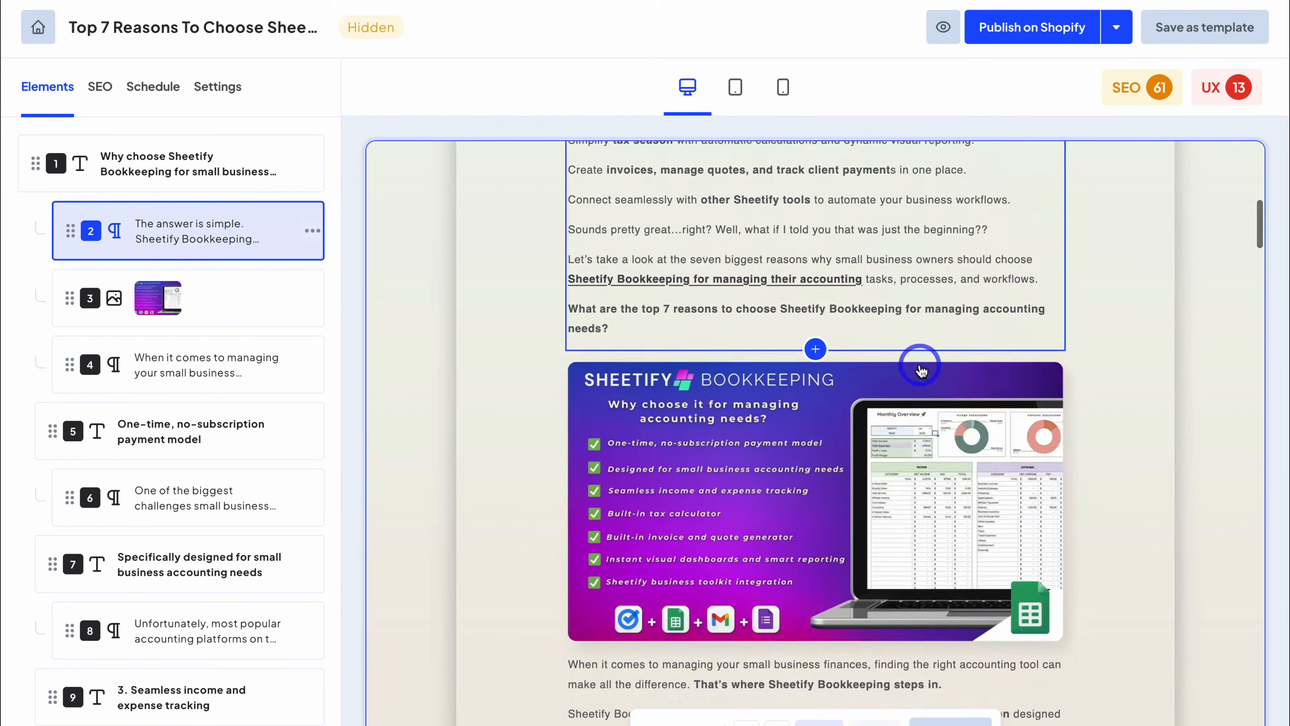
scroll(920, 371, down, 5)
scroll(917, 366, up, 20)
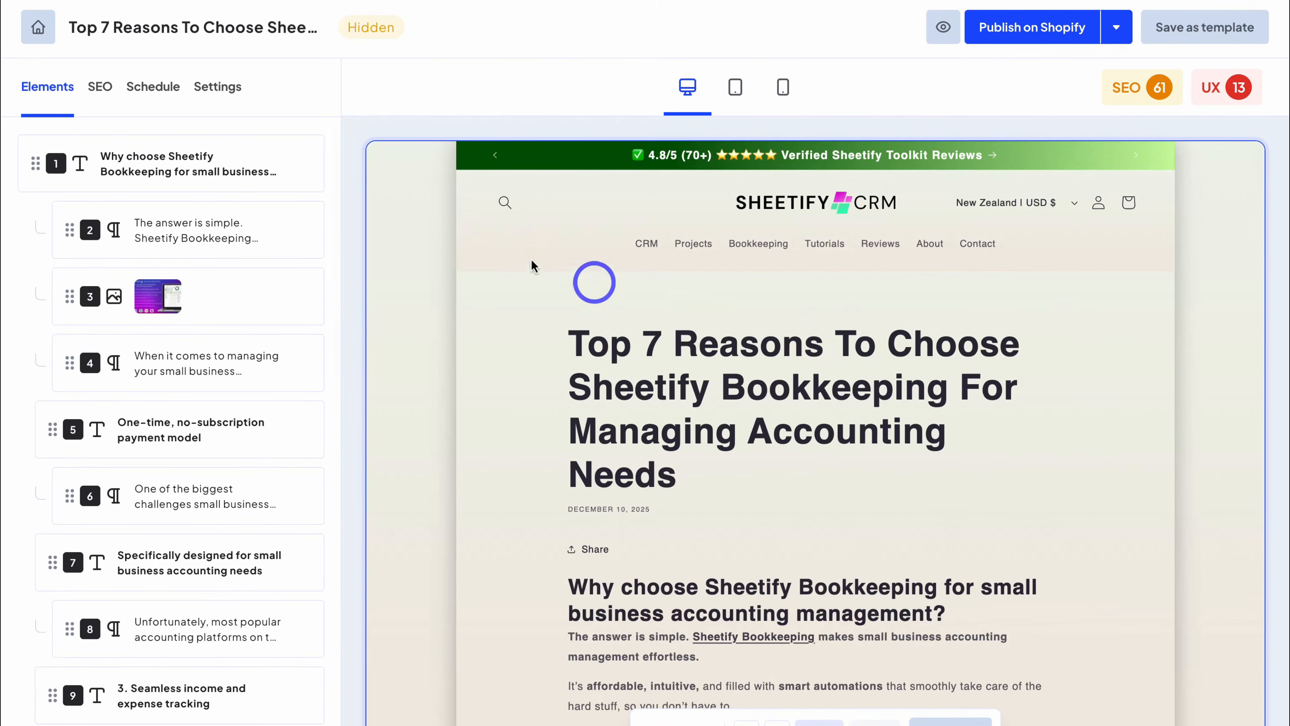
Step: Set the blog post's theme layout to "Bloggle - High converting layout" in the article settings
click(214, 89)
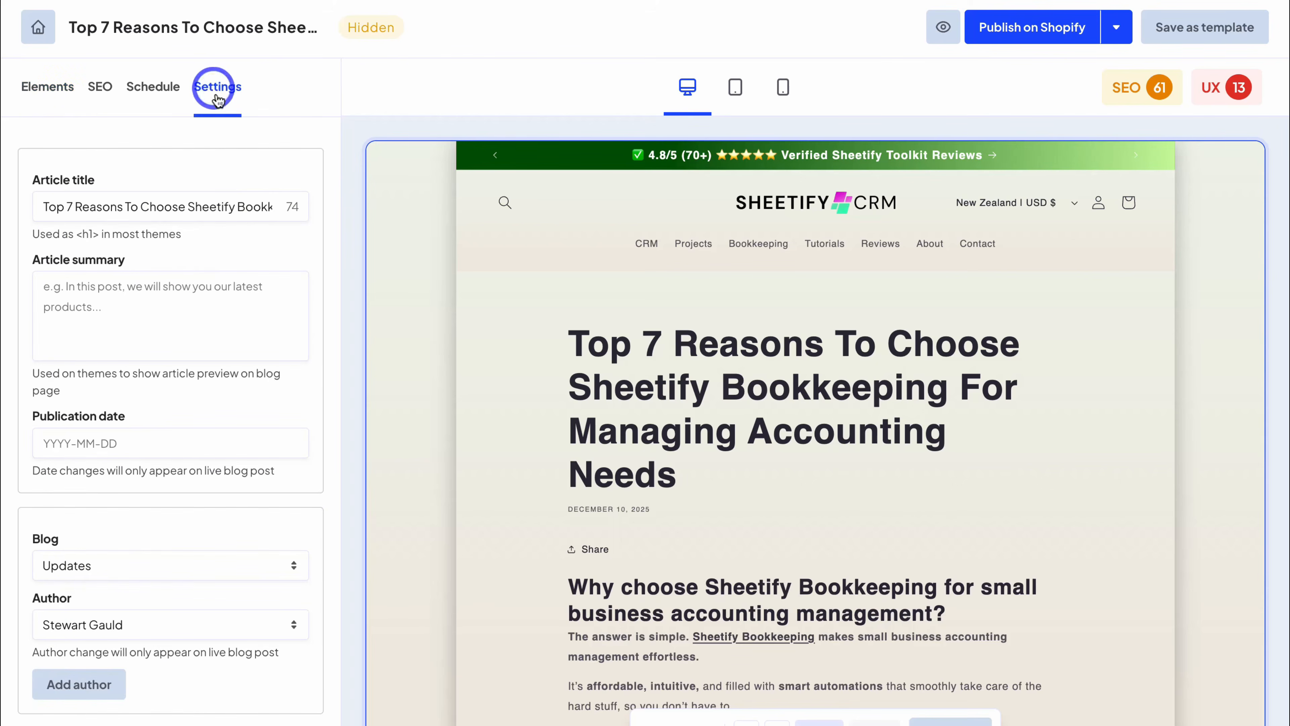
scroll(172, 453, down, 9)
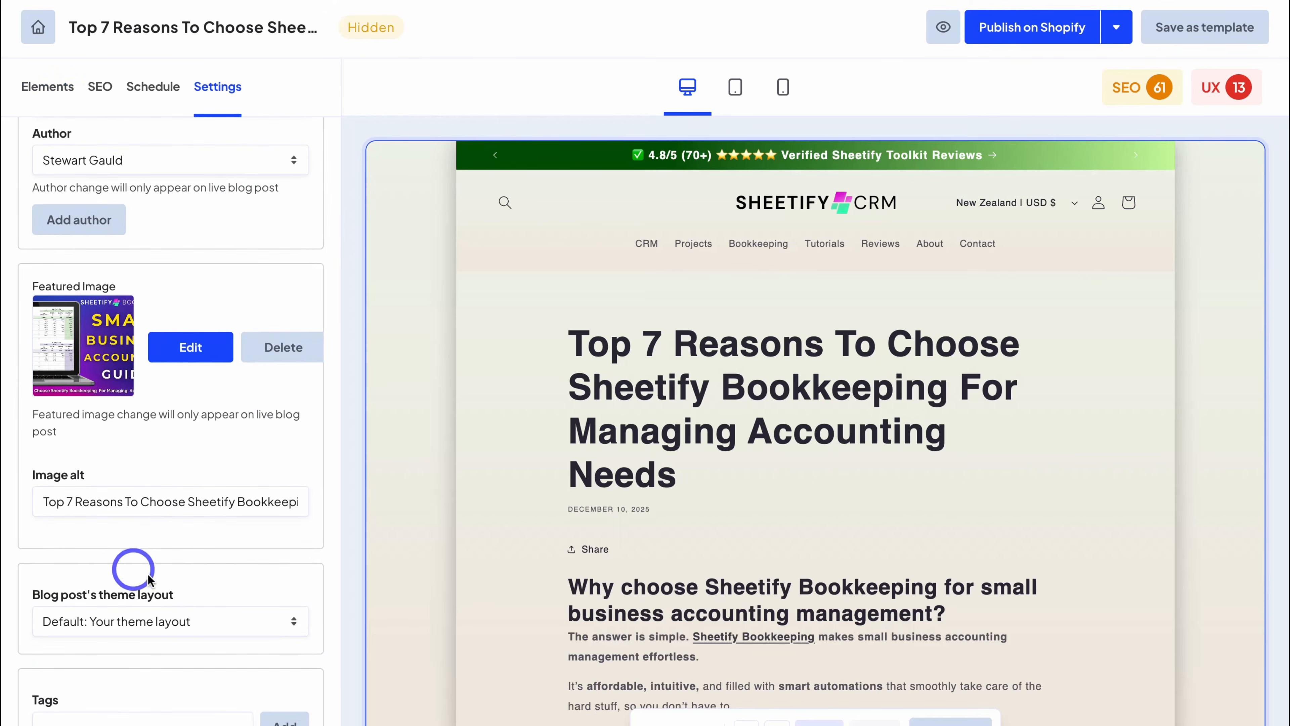
click(173, 620)
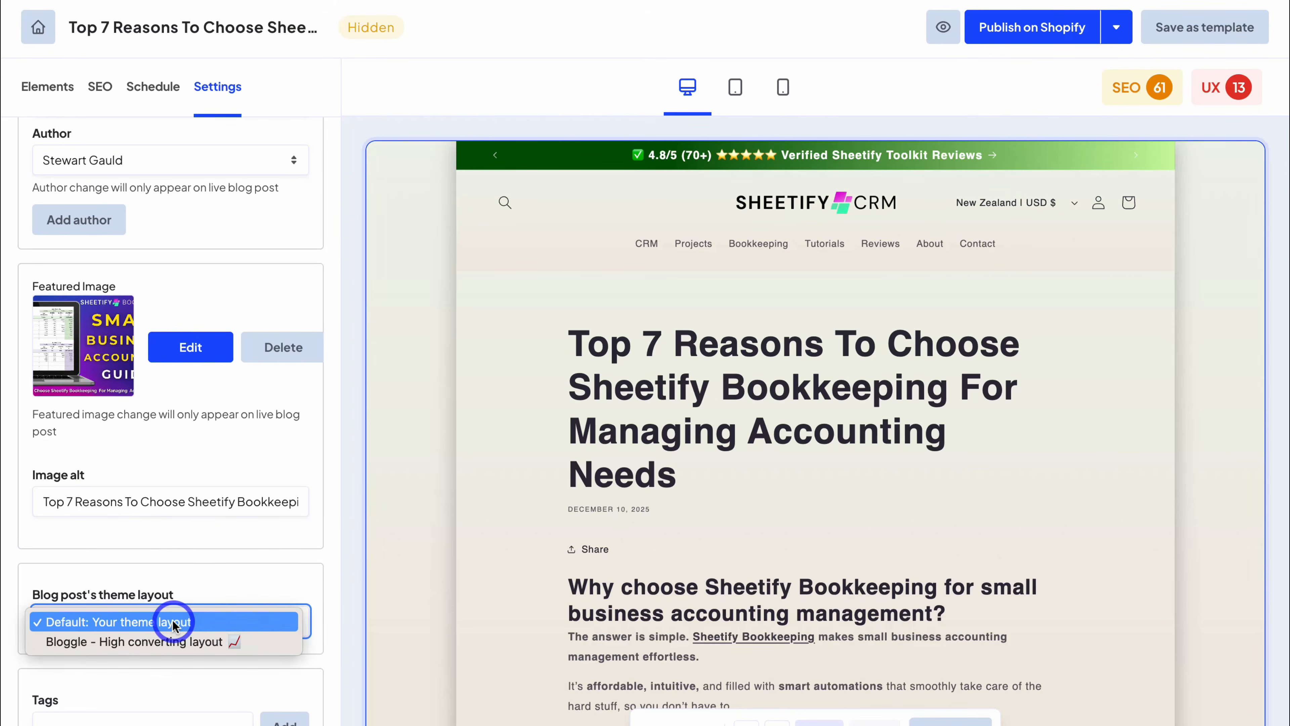
click(168, 641)
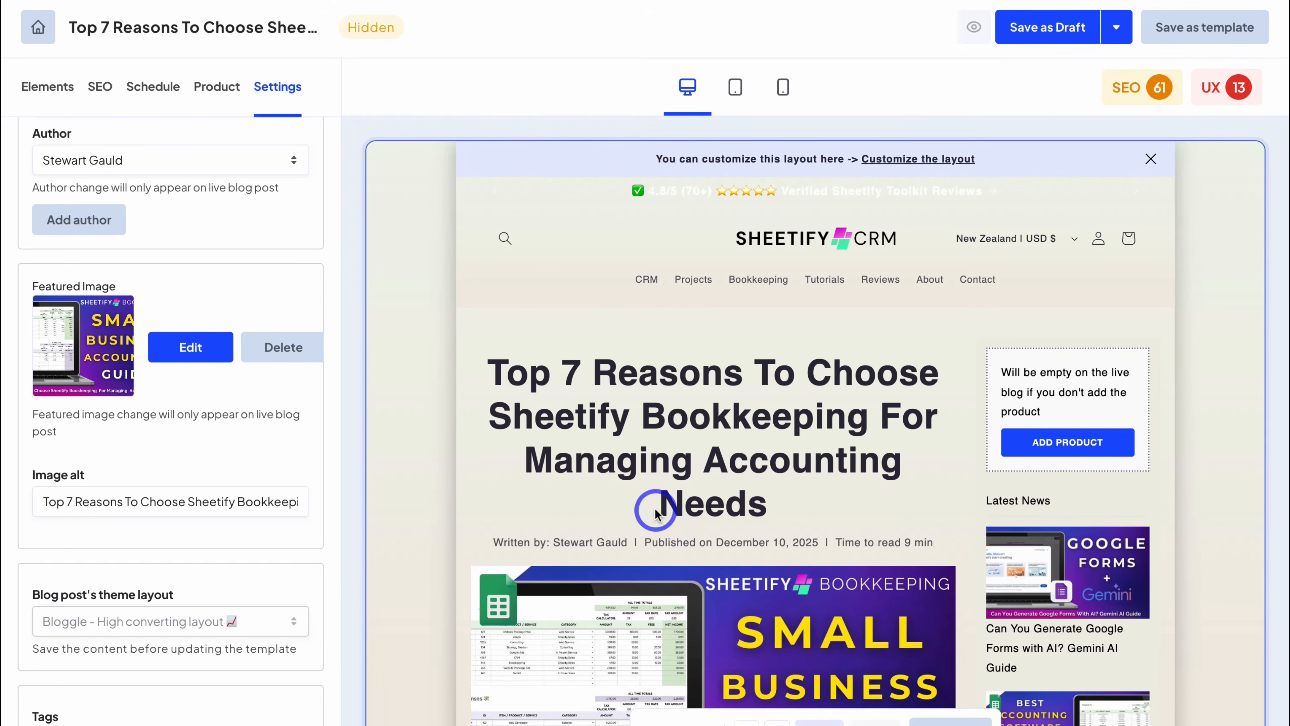
Step: Add the product "Sheetify Bookkeeping (Ultimate 10-in-1 Bookkeeping Toolkit)" to the post as its related product
click(216, 86)
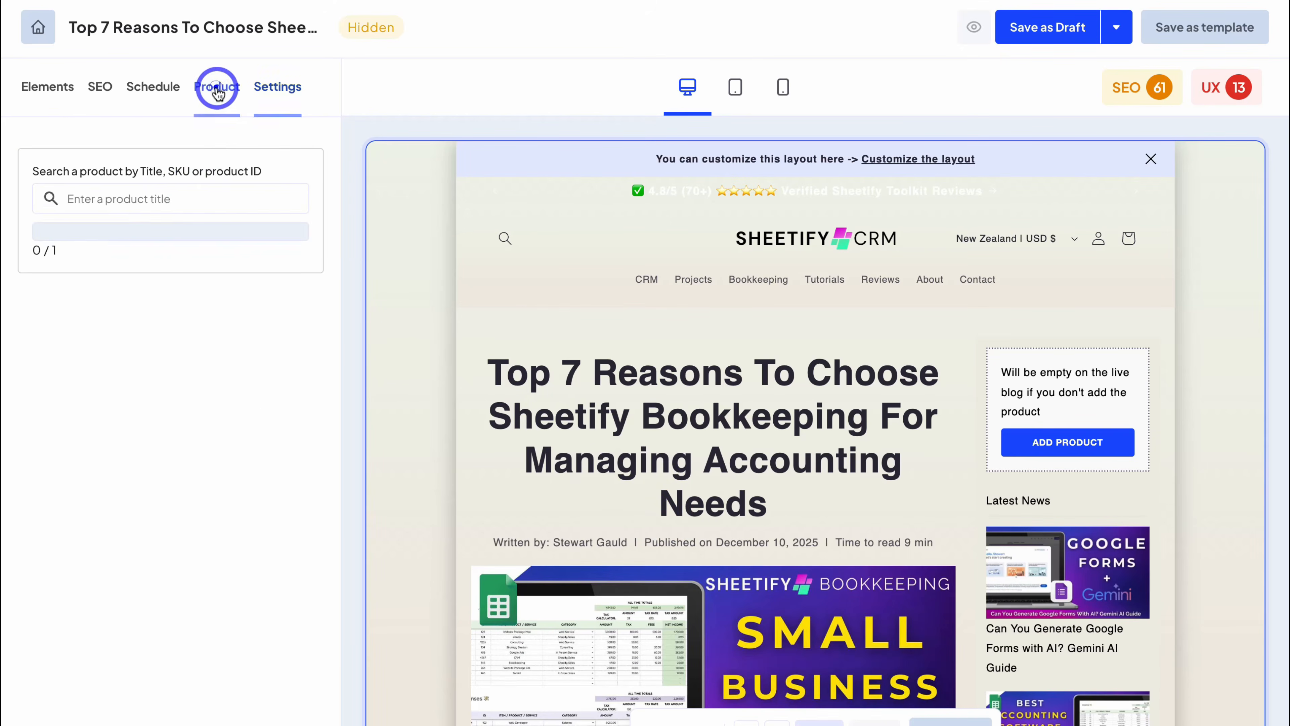
click(176, 200)
text(boo)
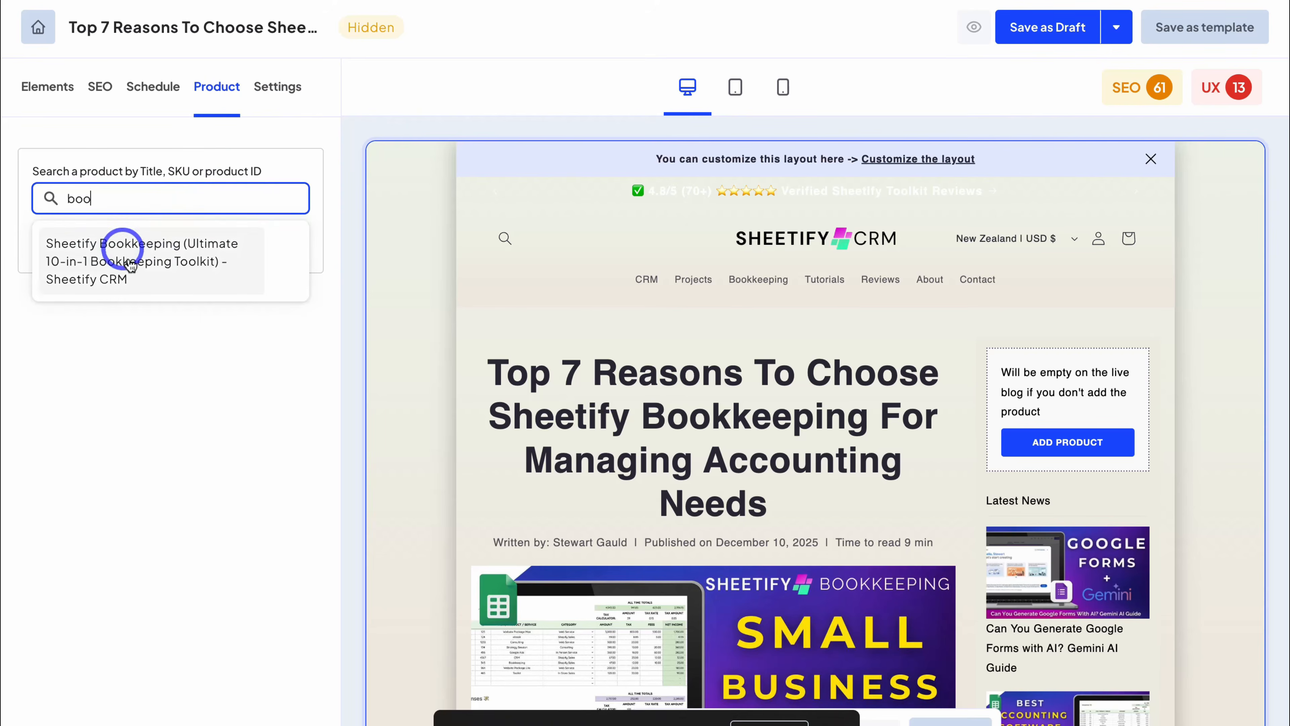
click(145, 270)
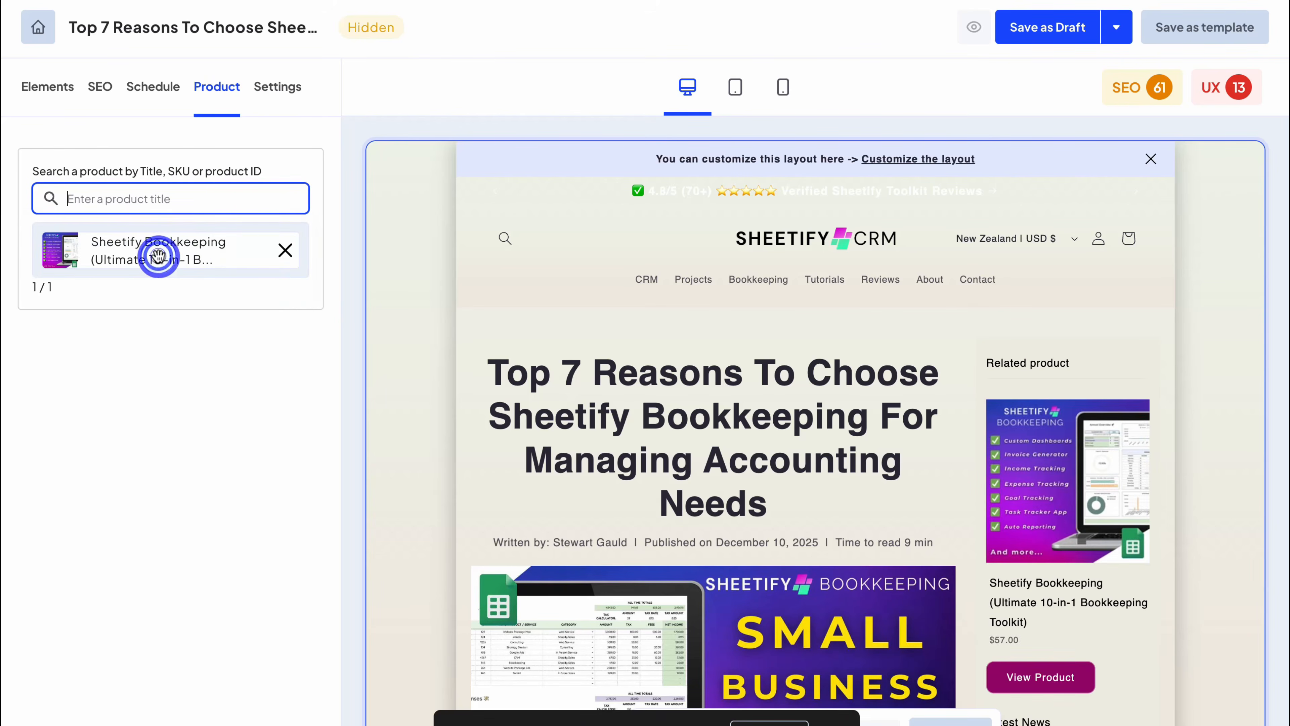
Step: Examine the post preview in the new layout, including the related product, latest news and article sections
scroll(840, 500, down, 8)
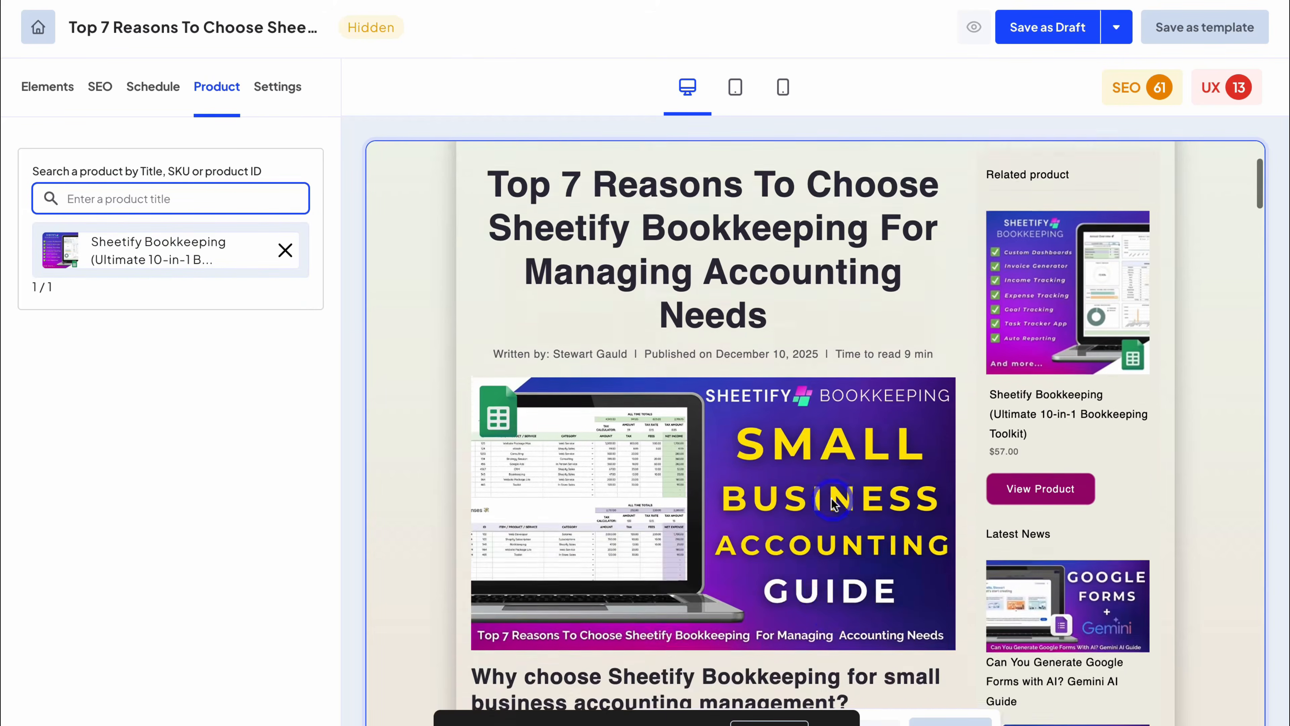
scroll(834, 503, up, 6)
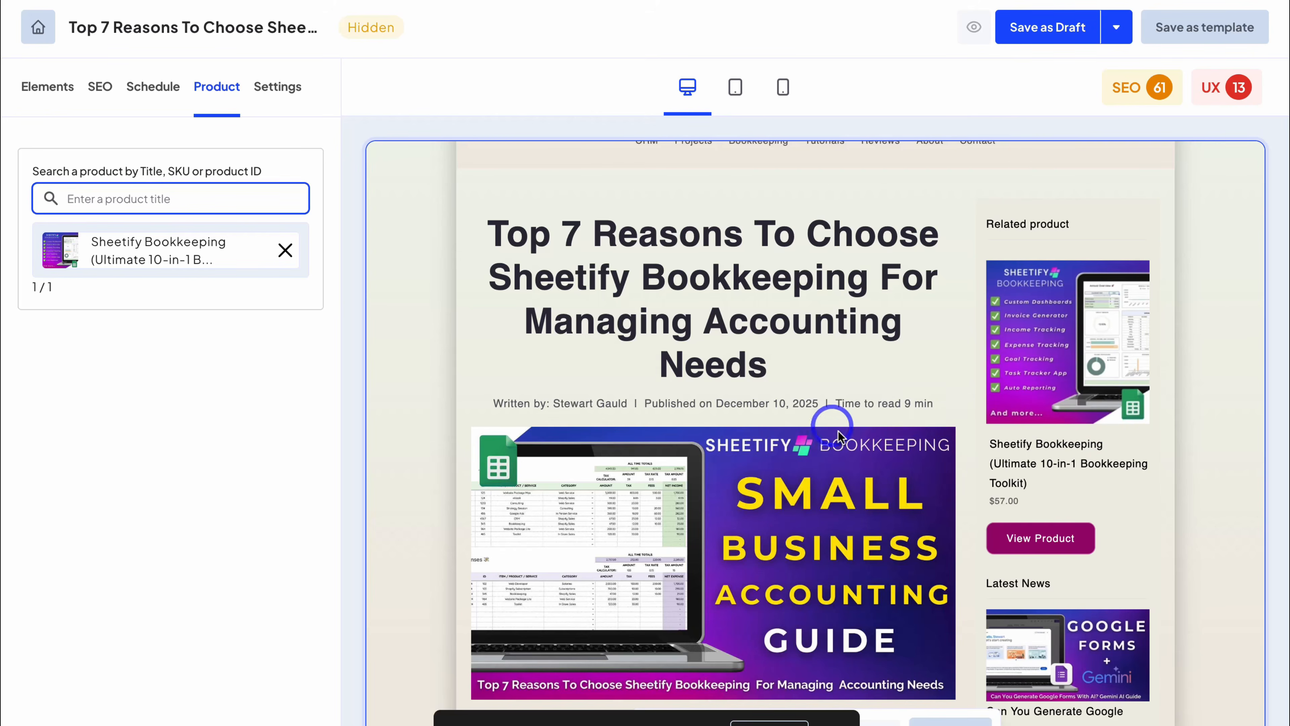
scroll(840, 434, down, 12)
scroll(840, 436, up, 5)
scroll(842, 438, up, 2)
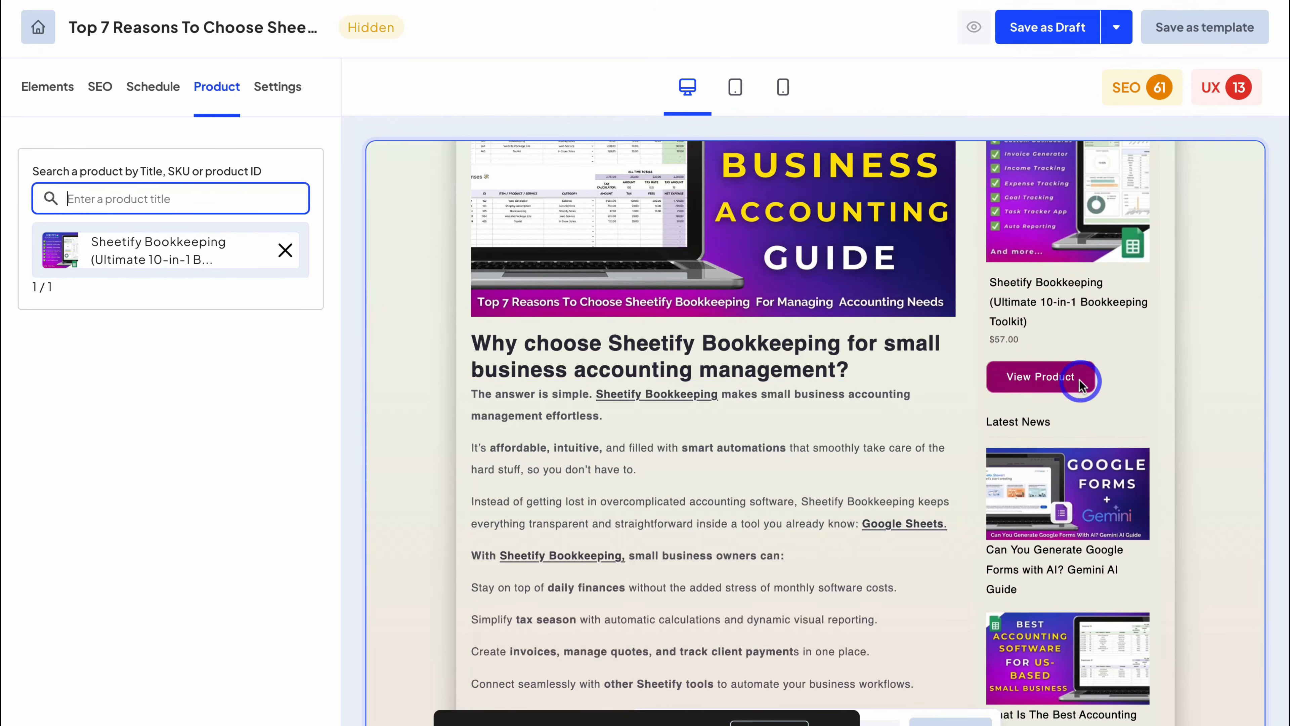
scroll(1077, 377, up, 7)
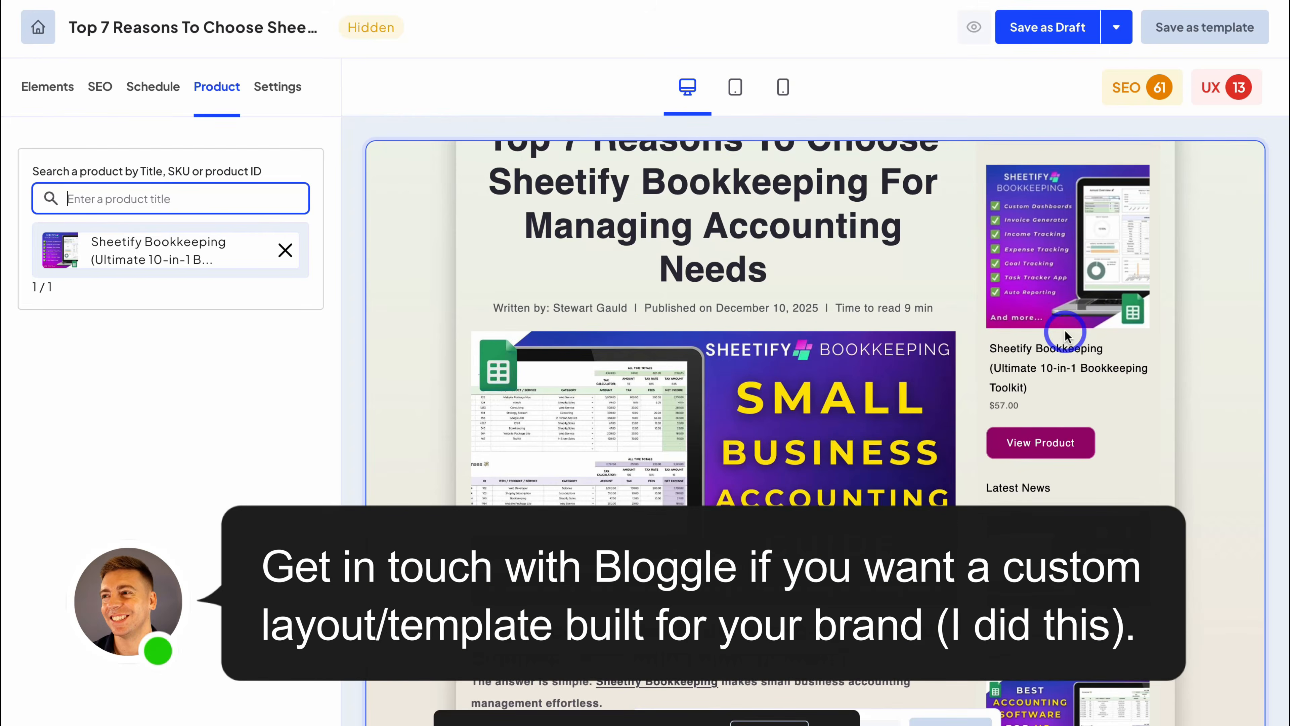
scroll(1065, 329, down, 15)
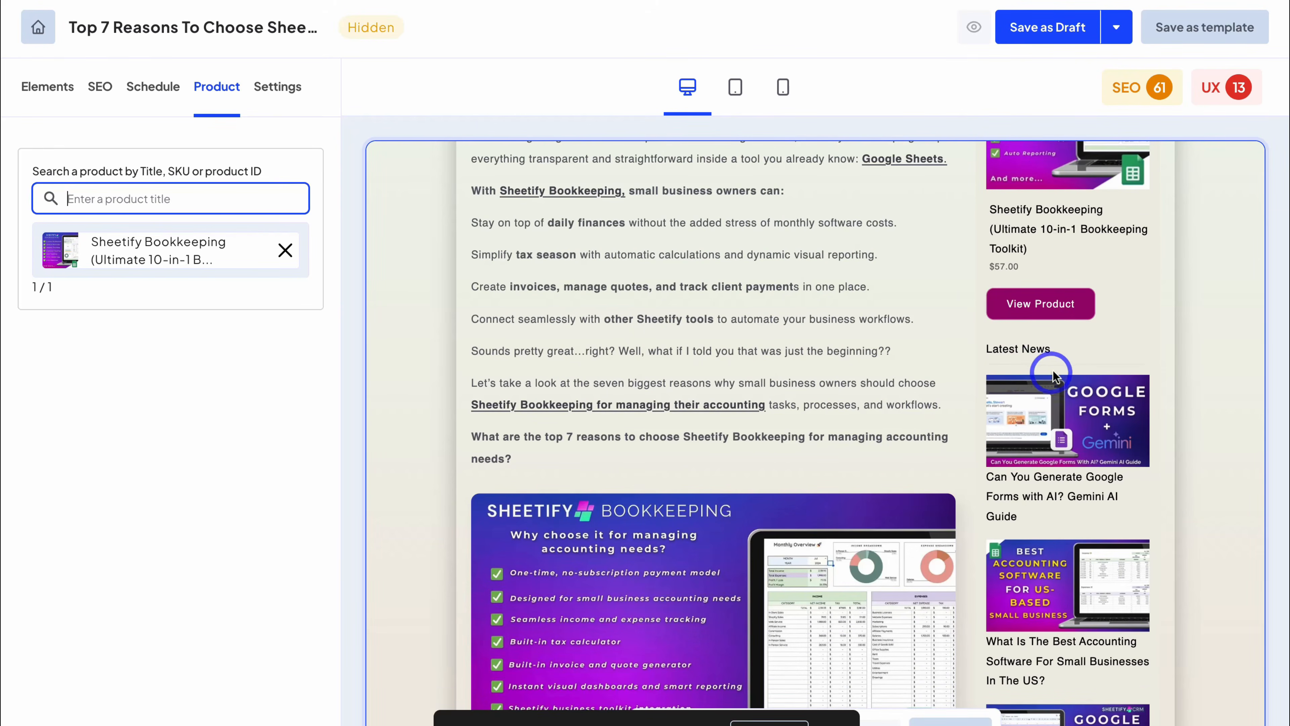
scroll(1054, 376, down, 20)
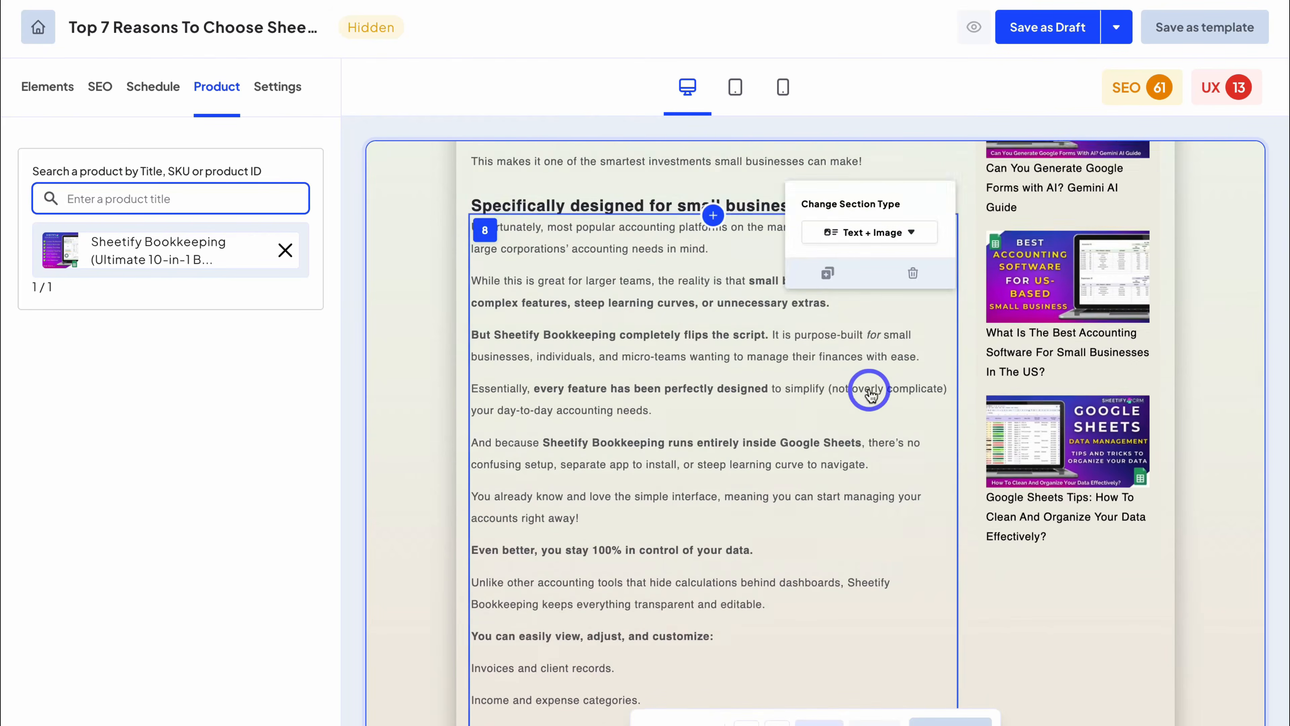
scroll(870, 391, down, 10)
scroll(870, 390, up, 20)
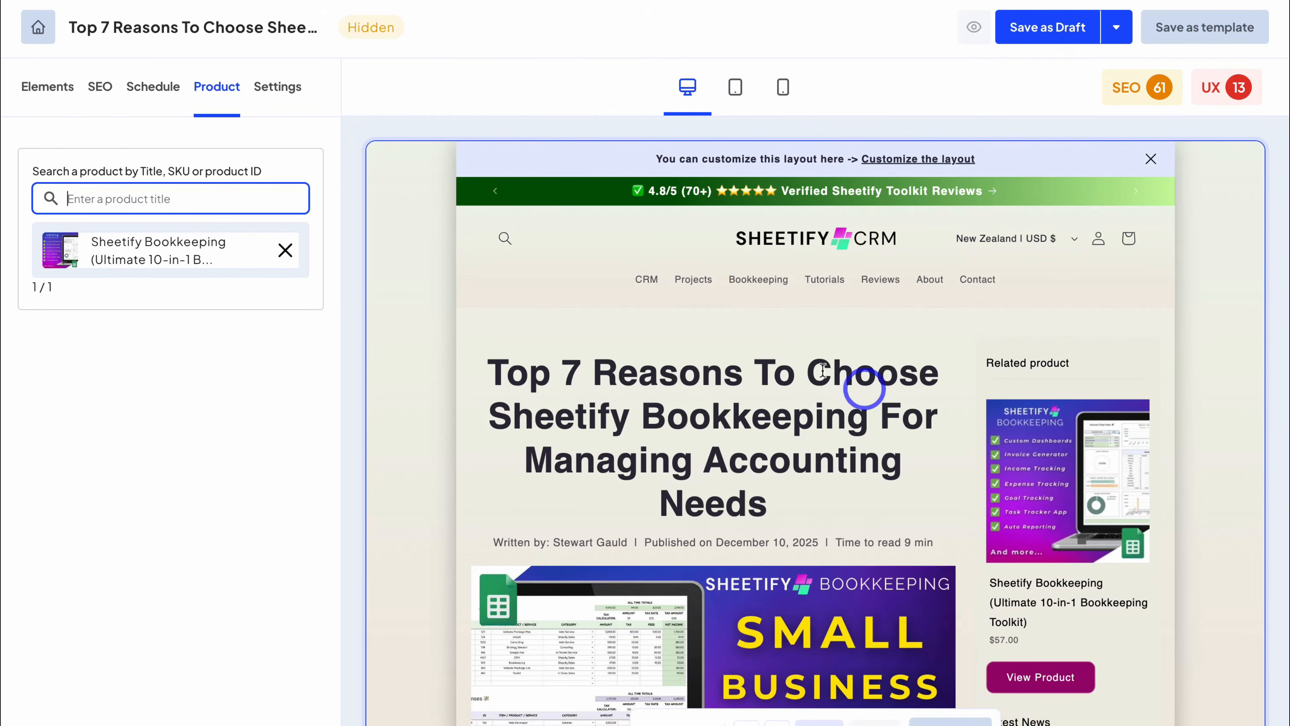
Step: Look at the post's scheduling options and its SEO settings
click(153, 87)
click(196, 287)
click(84, 89)
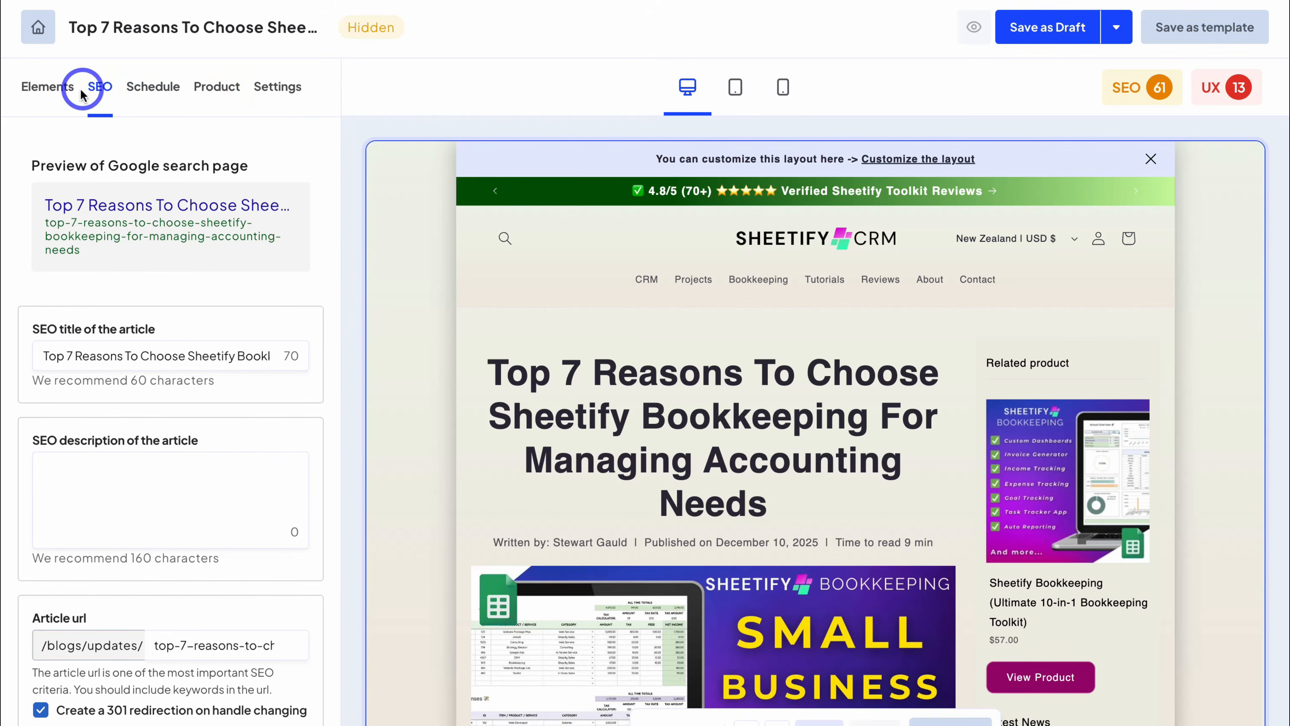
Step: Set the SEO description to "Sheetify Bookkeeping is affordable, intuitive, and filled with smart automations that smoothly take care of the hard stuff, so you don't have to."
click(112, 366)
click(89, 471)
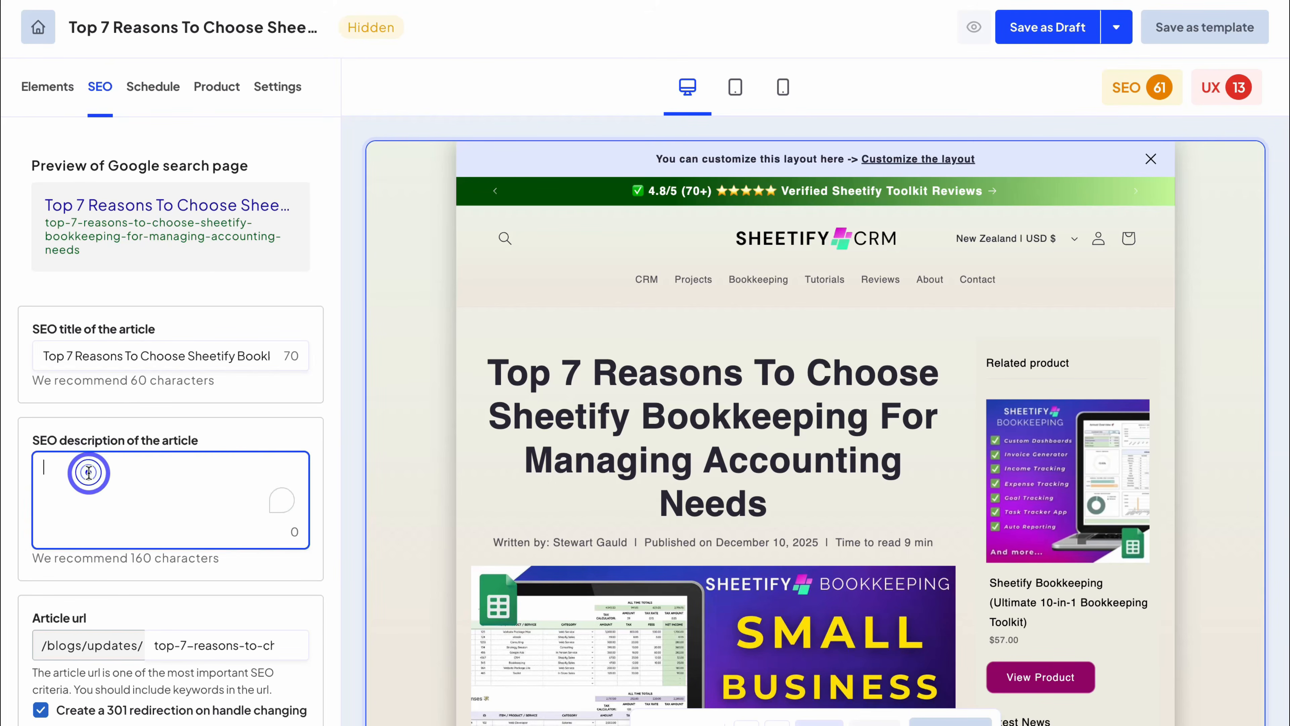
text(Sheetify Bookkeeping is affordable, intuitive, and filled with smart automations that smoothly take care of the hard stuff, so you don’t have to.)
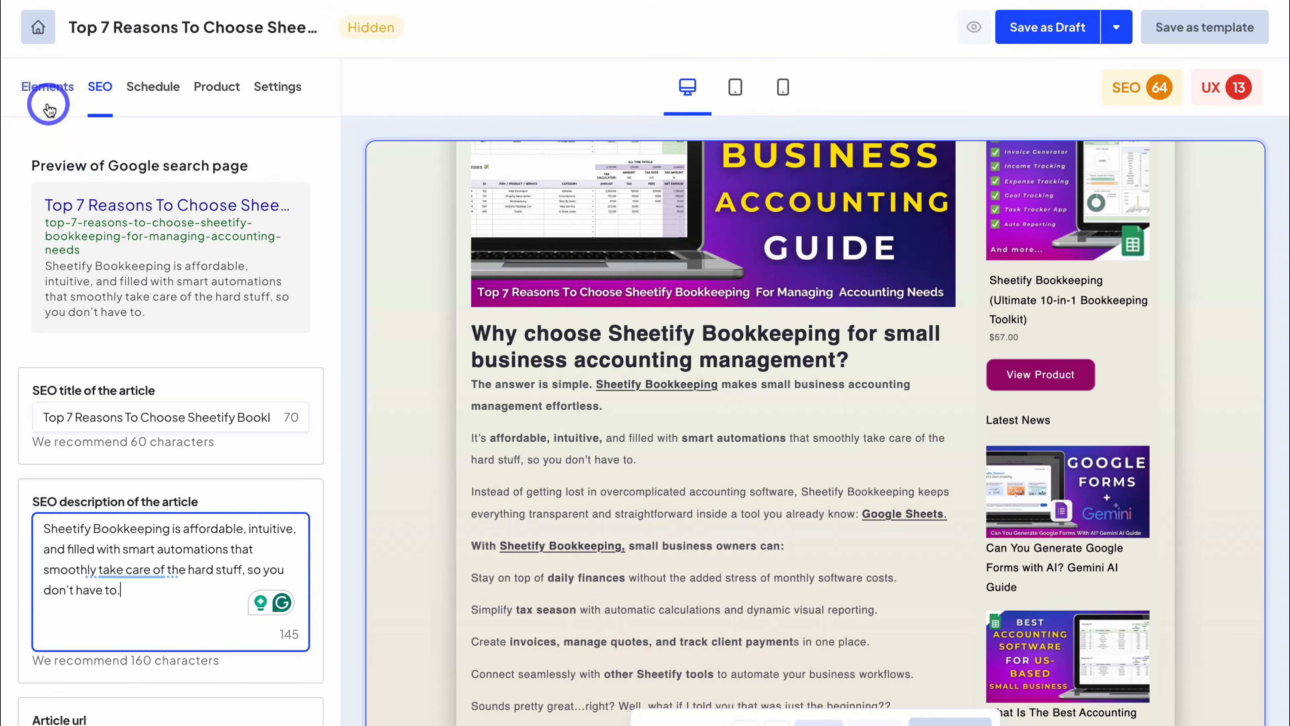
Step: Return to the post's element list and save the blog post as a draft
click(47, 87)
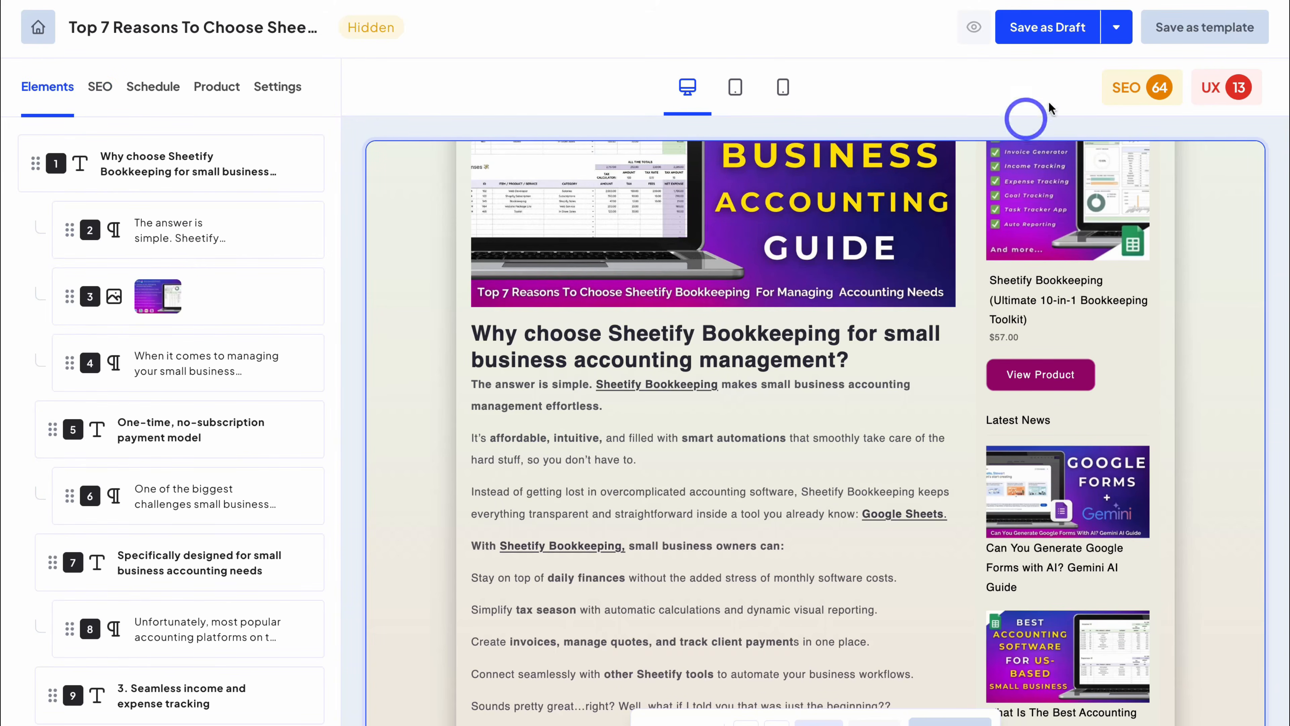
click(1036, 46)
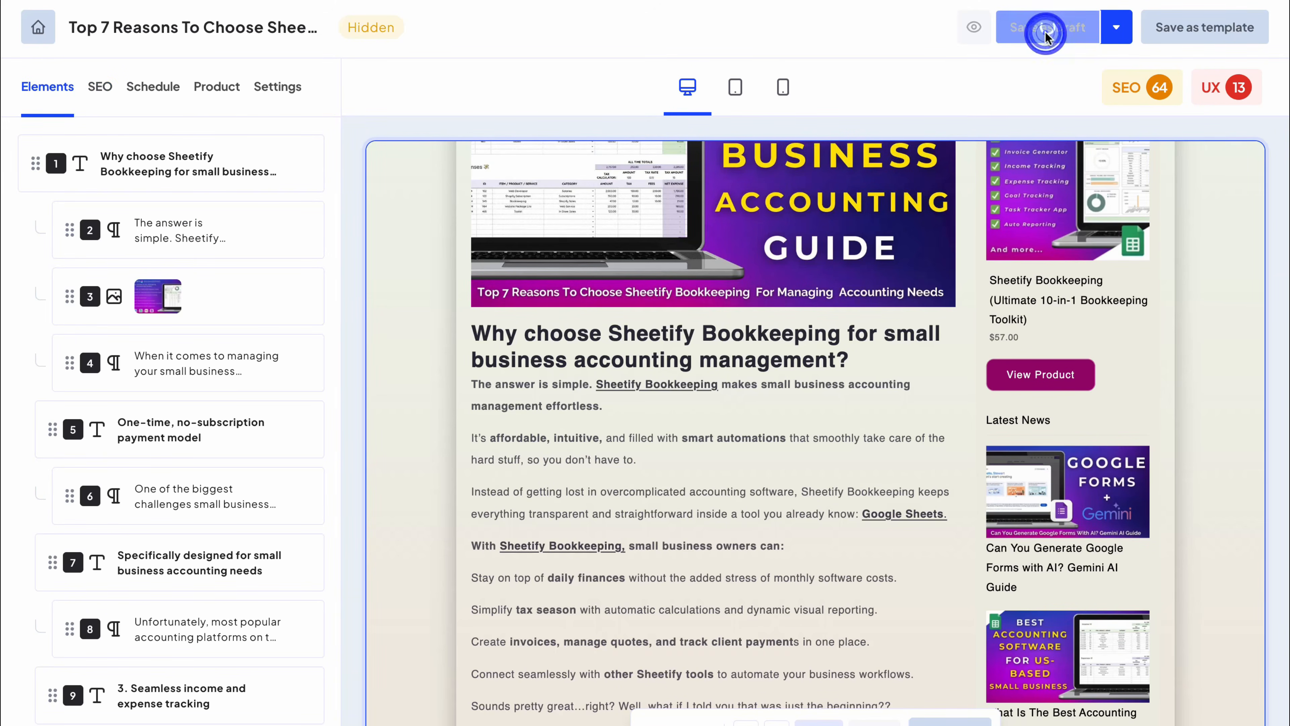
click(568, 95)
click(236, 151)
click(221, 224)
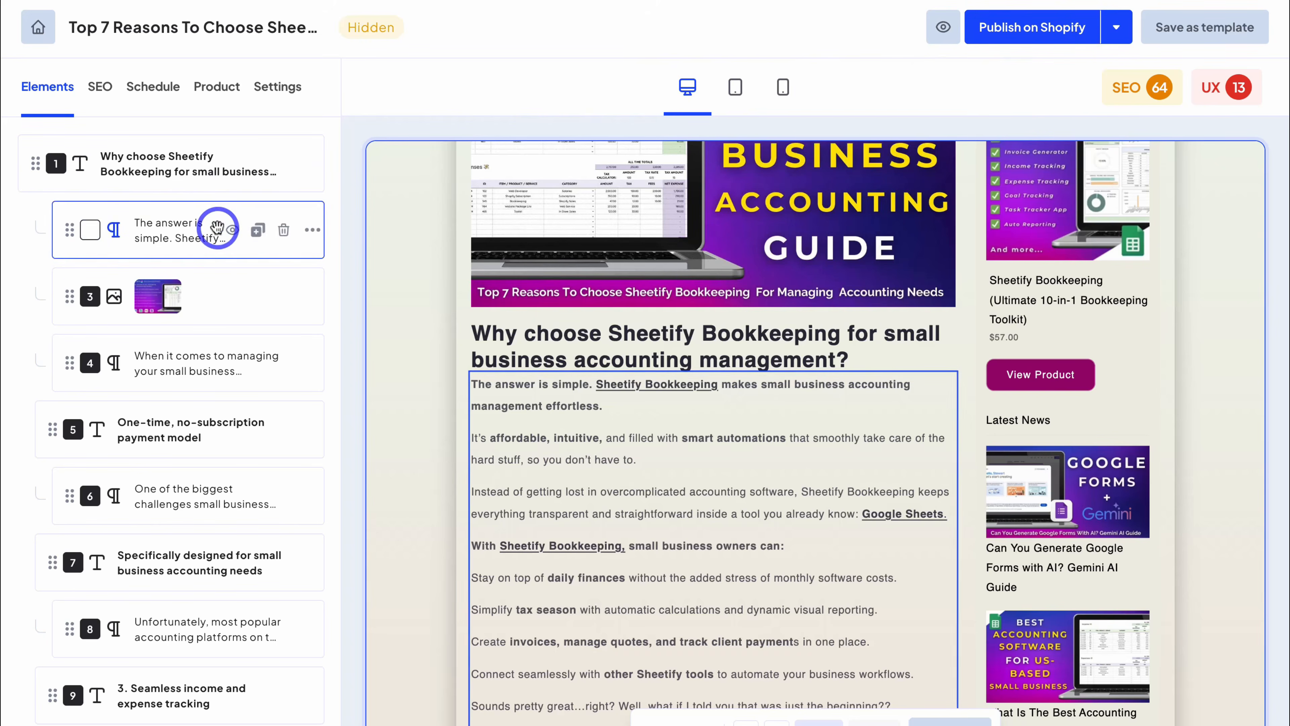
Step: Insert the saved Divider block from the content library below the last paragraph of the post
click(574, 404)
scroll(574, 405, down, 20)
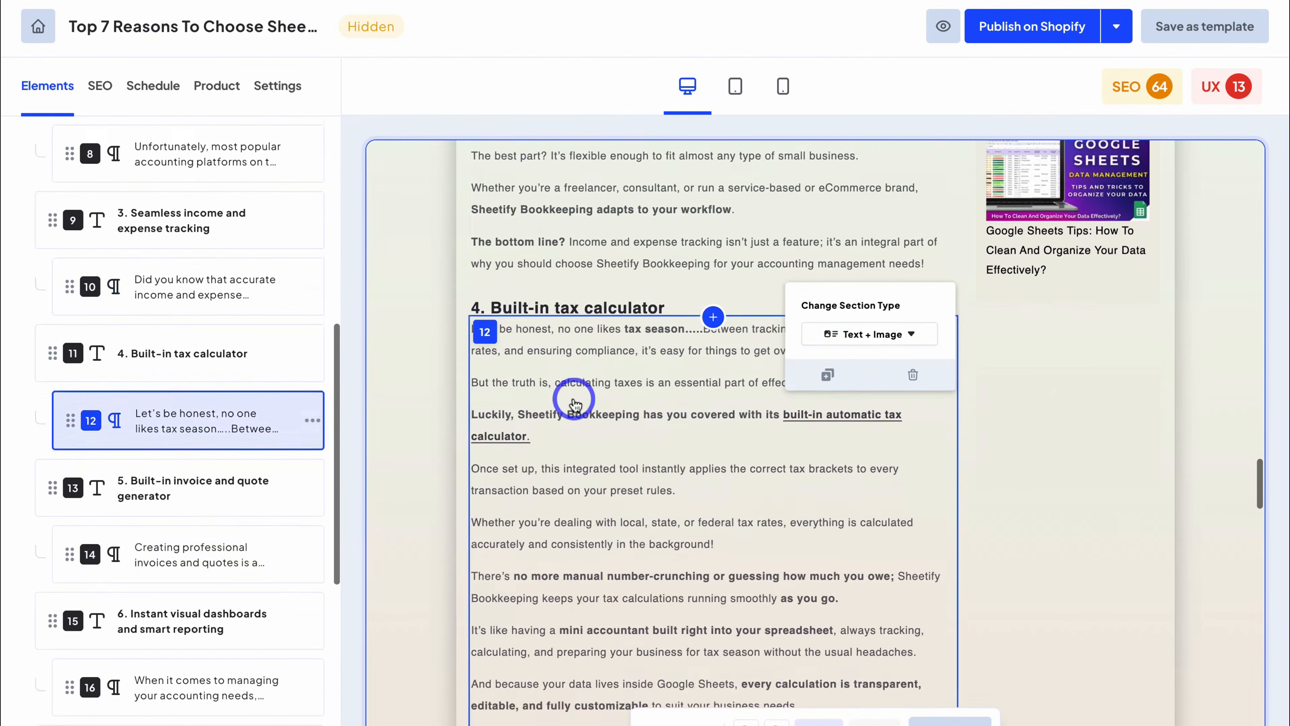
click(713, 323)
click(234, 249)
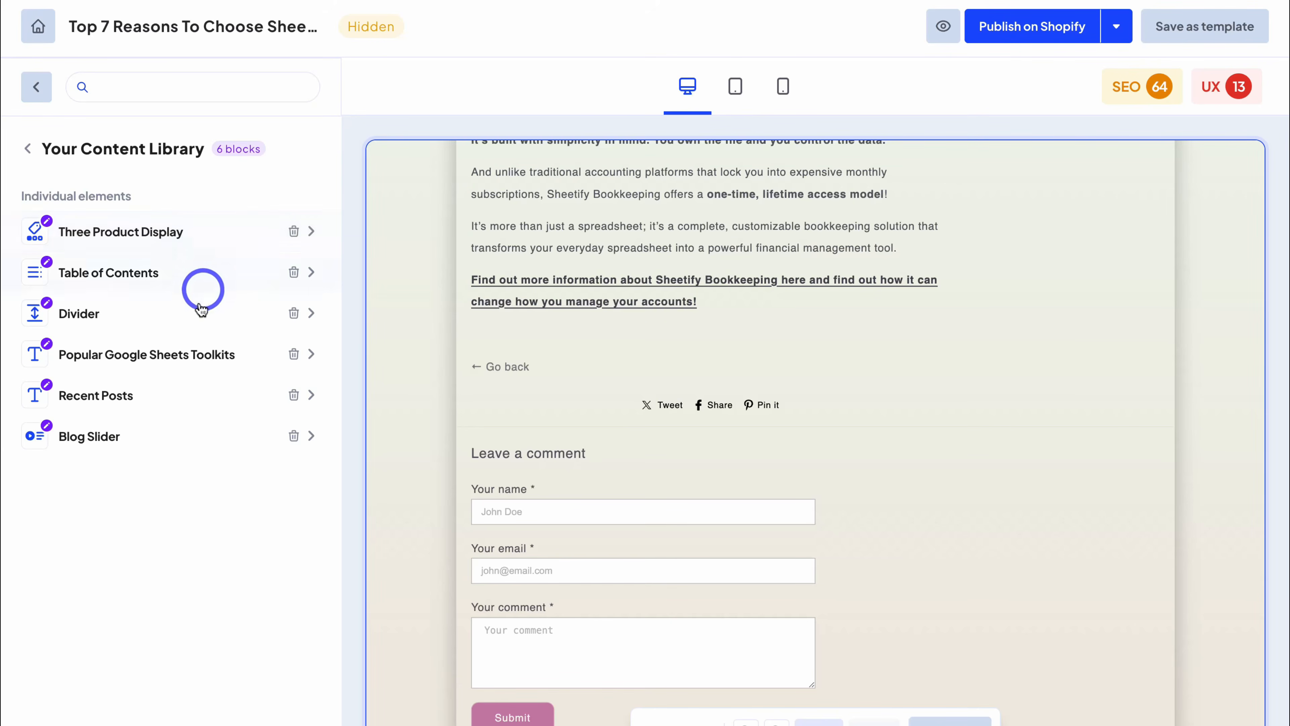
click(191, 311)
Step: Add the saved "Popular Google Sheets Toolkits" heading and the "Three Product Display" block from the content library below the divider
click(715, 217)
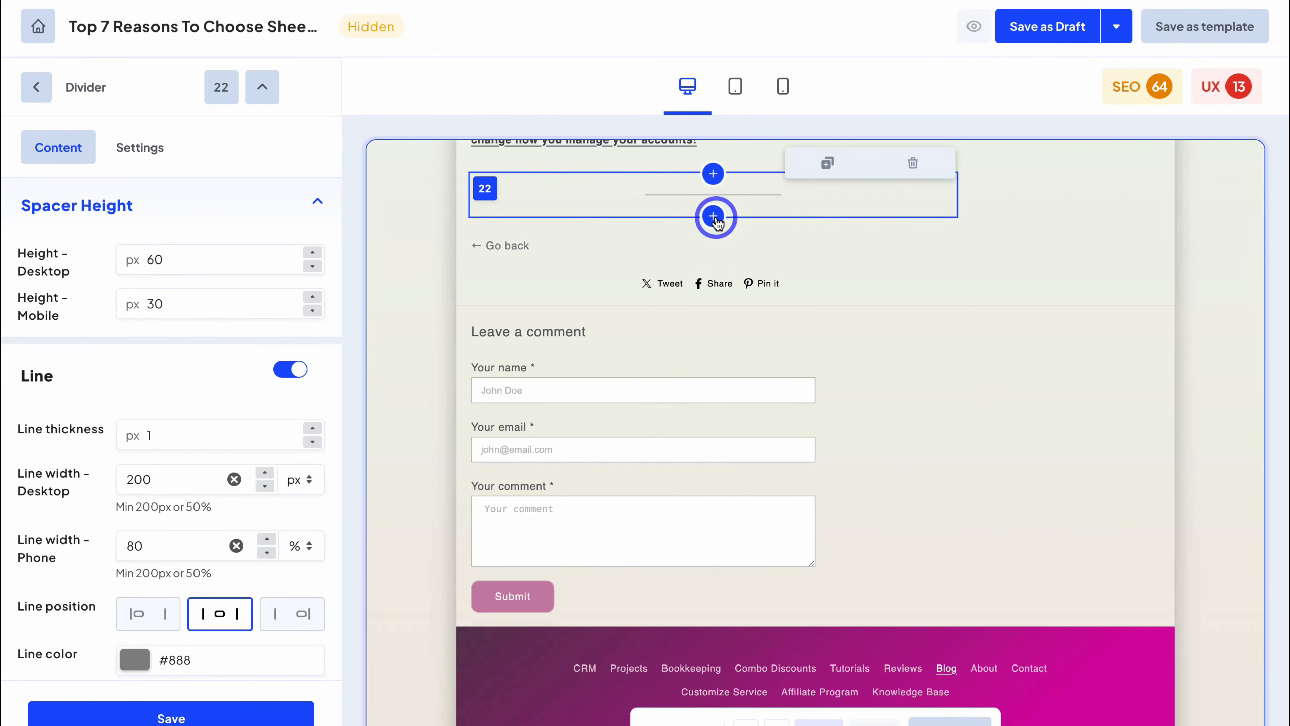
click(222, 250)
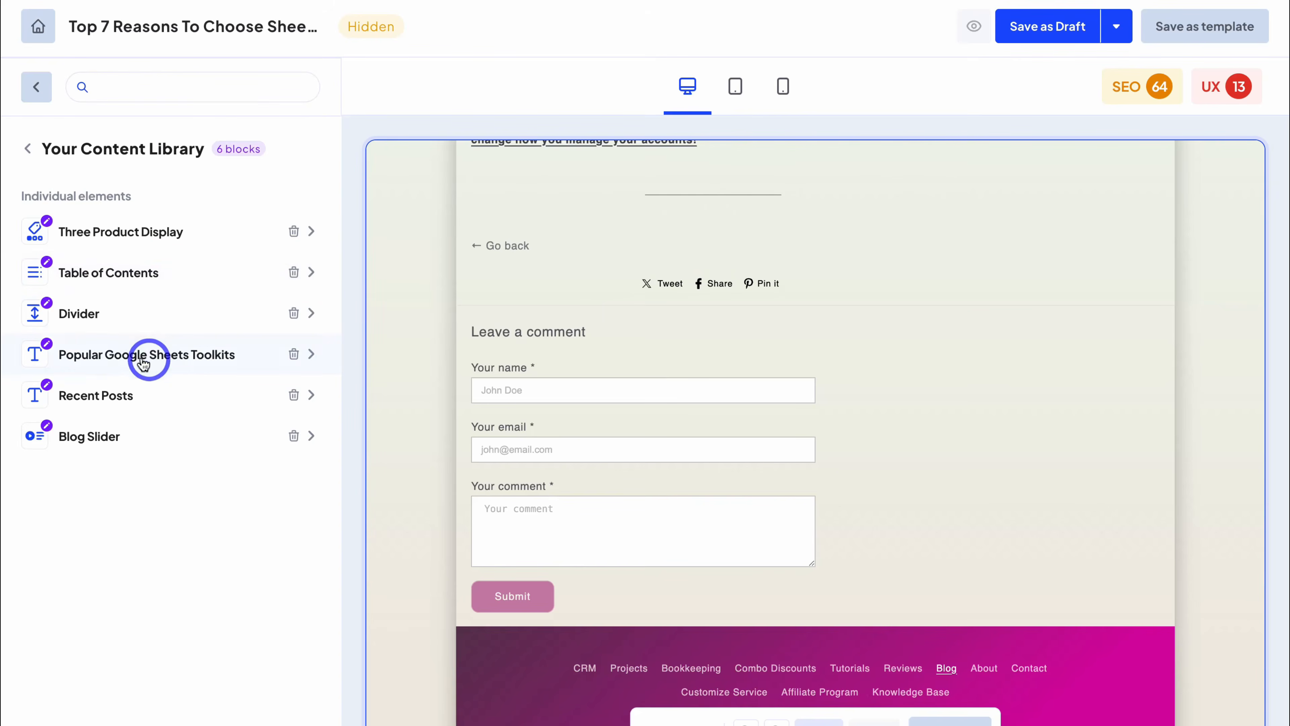
click(171, 356)
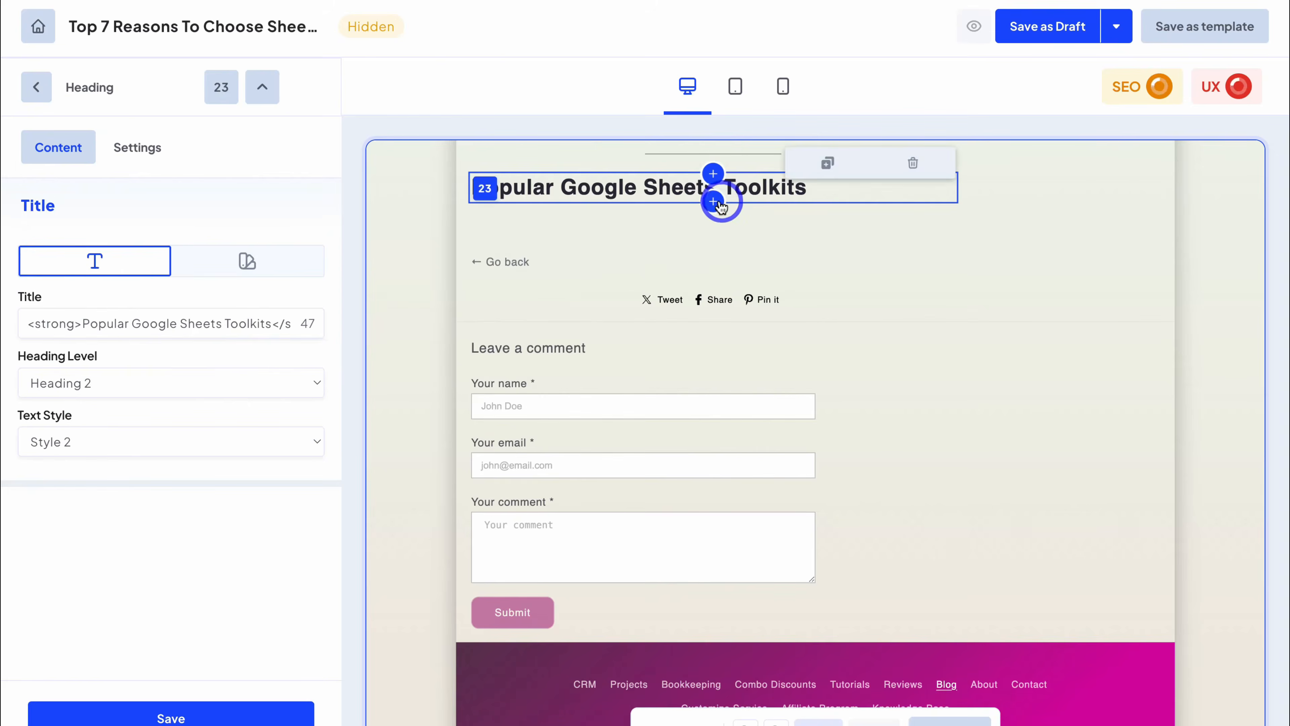
click(713, 204)
click(220, 244)
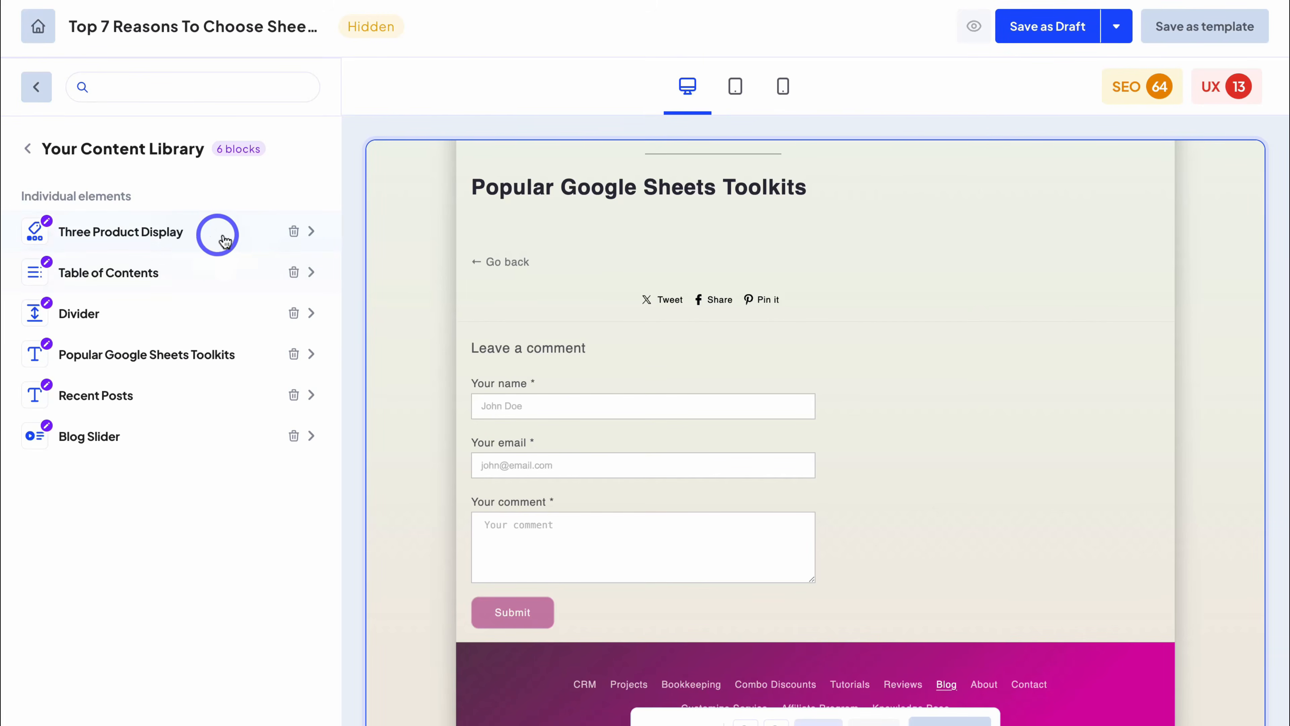
click(226, 241)
Step: Add another saved Divider and the "Recent Posts" heading from the content library below the three-product display
click(714, 479)
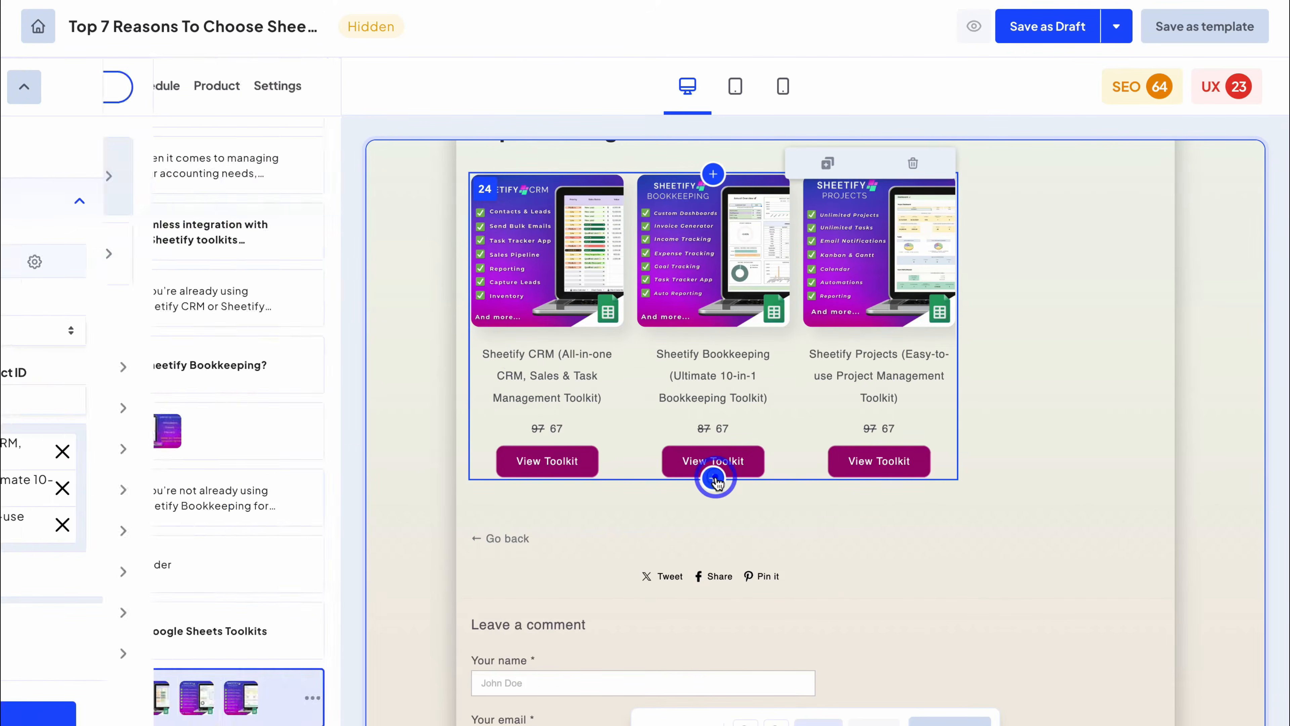
click(227, 251)
click(274, 297)
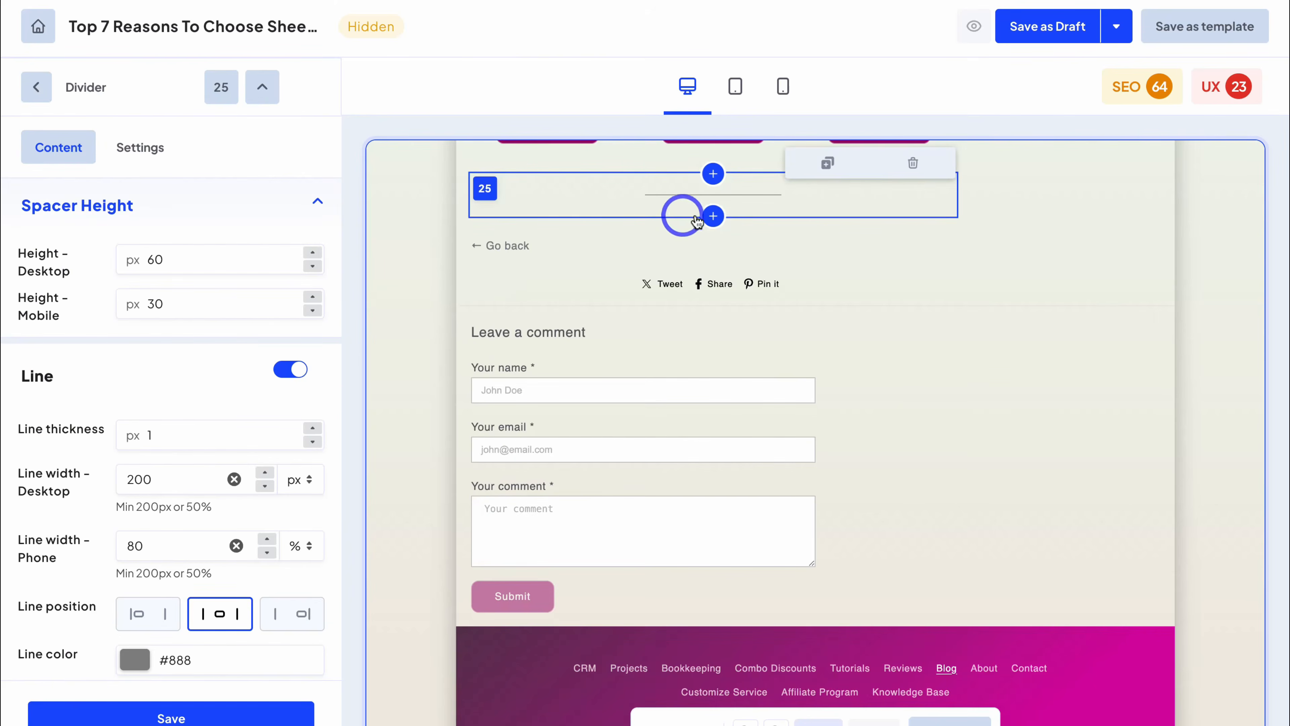
click(714, 216)
click(214, 255)
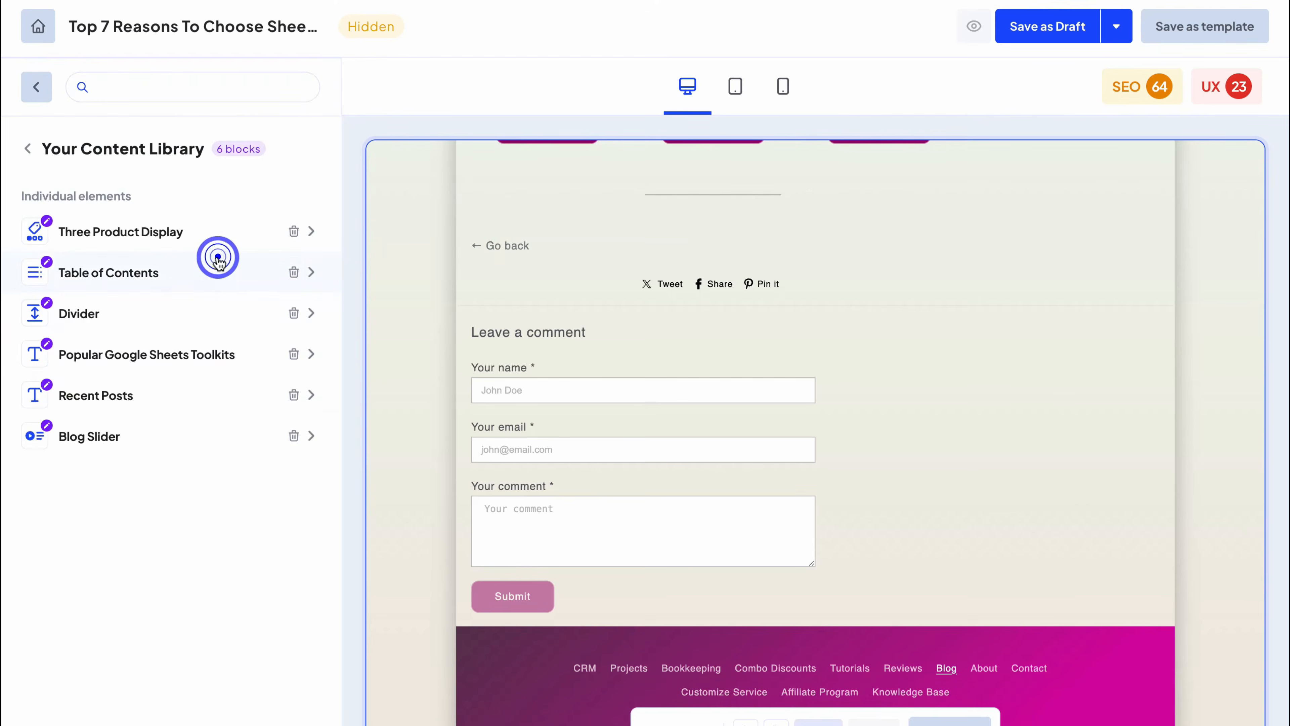
click(173, 396)
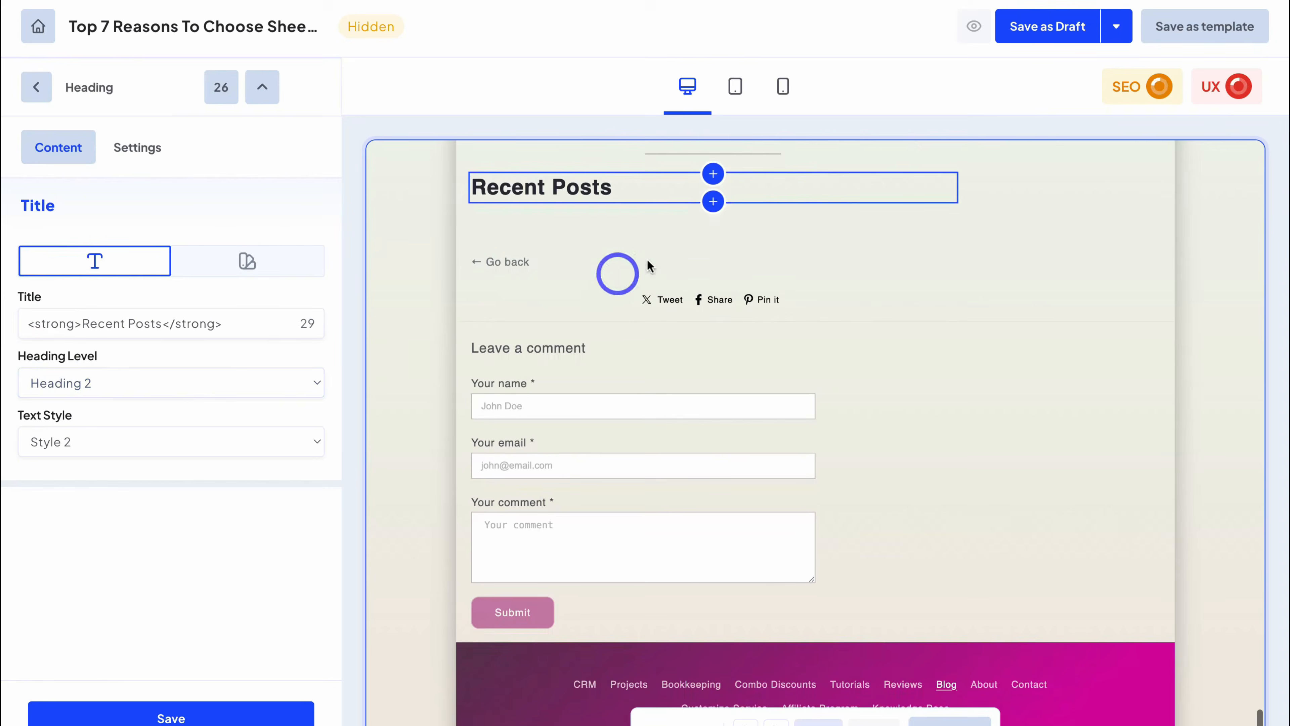
Step: Insert the saved "Blog Slider" block from the content library below the "Recent Posts" heading
click(714, 205)
click(225, 251)
click(203, 438)
Step: Format the lines from "Income and expense tracking" to "Seamless integration" in the "What is Sheetify Bookkeeping?" paragraph as an unordered list and save it
scroll(562, 436, up, 3)
scroll(559, 438, up, 10)
click(539, 341)
scroll(617, 366, up, 5)
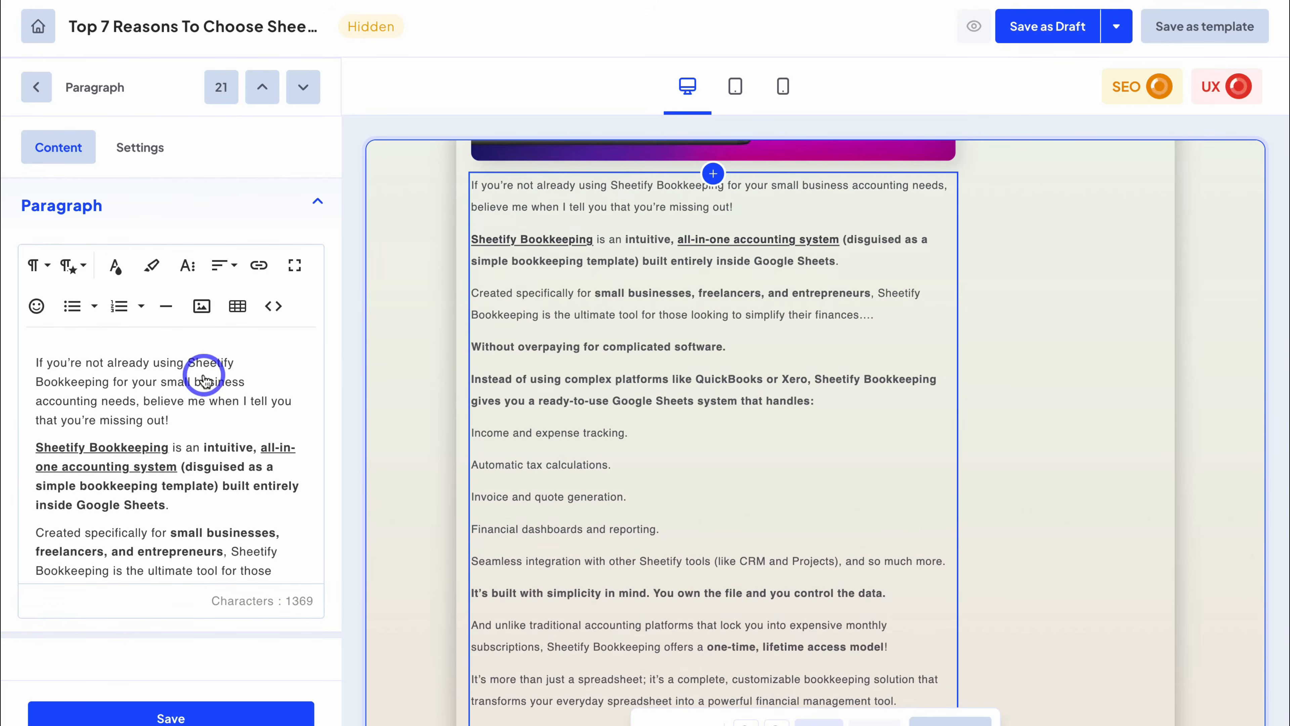
scroll(203, 376, down, 10)
scroll(242, 369, up, 10)
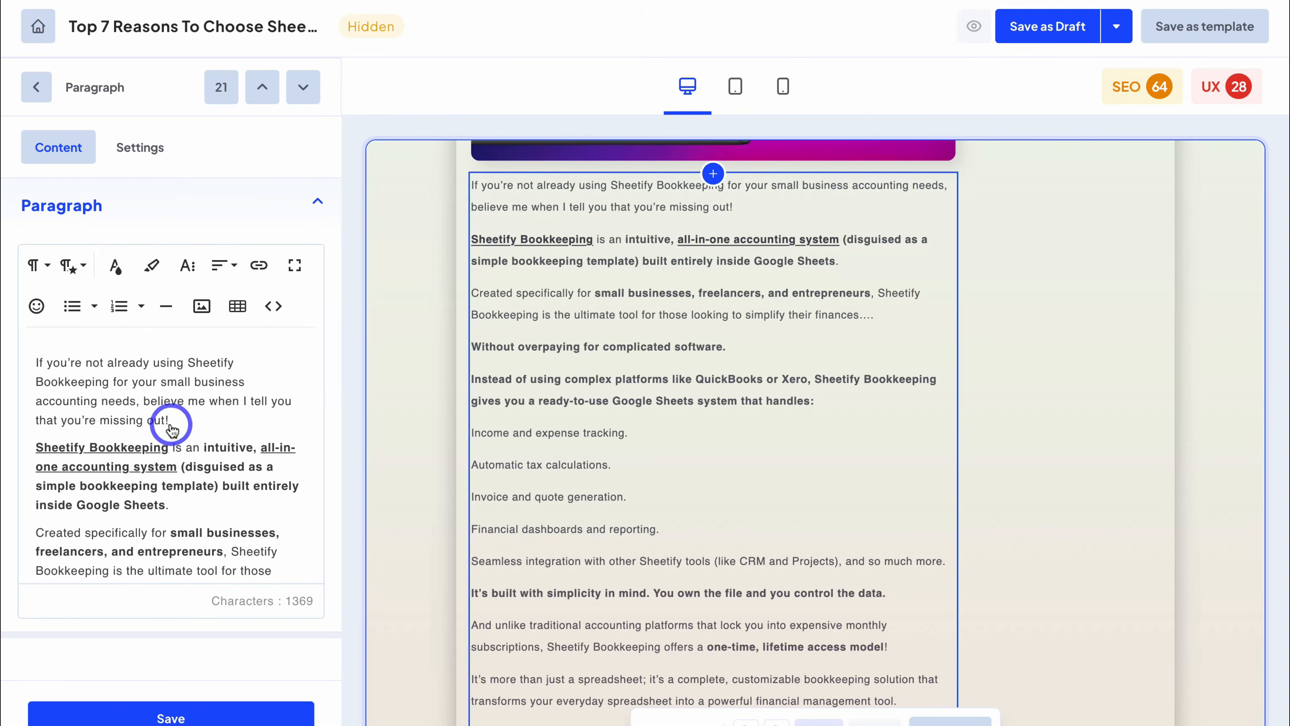
scroll(162, 422, down, 6)
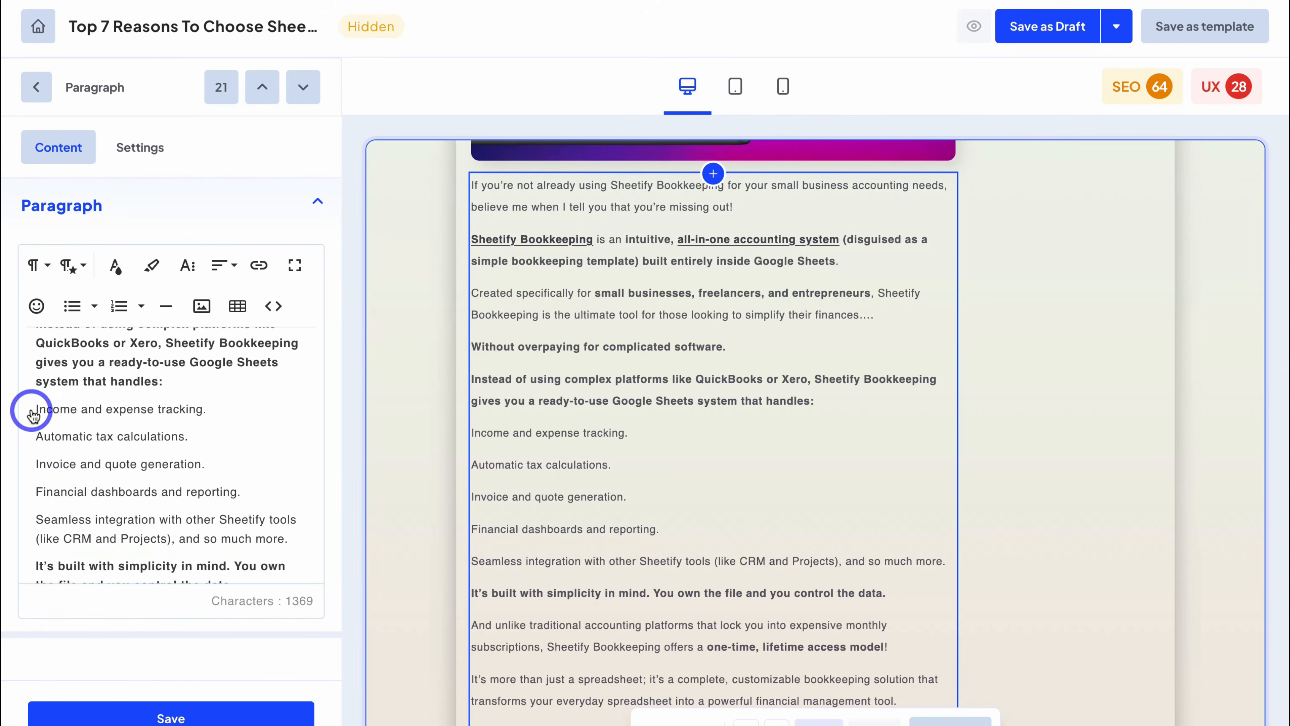
click(72, 306)
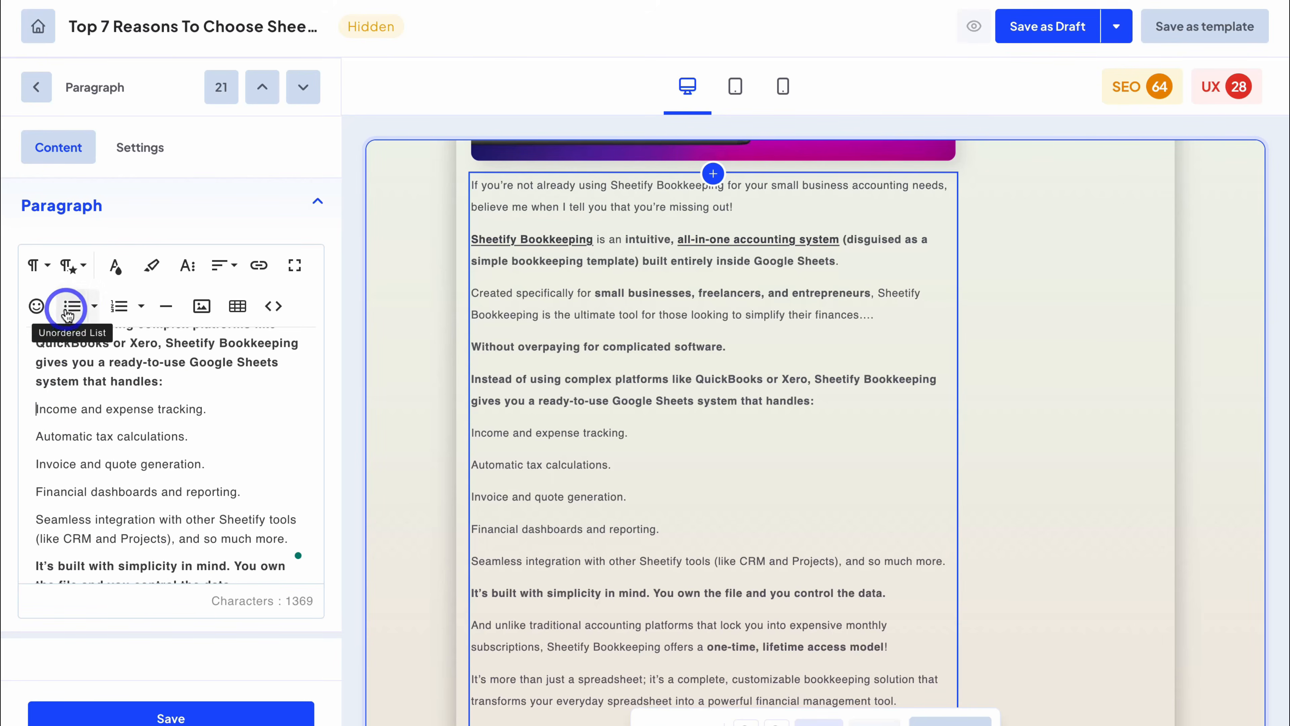
click(40, 437)
click(72, 305)
click(43, 457)
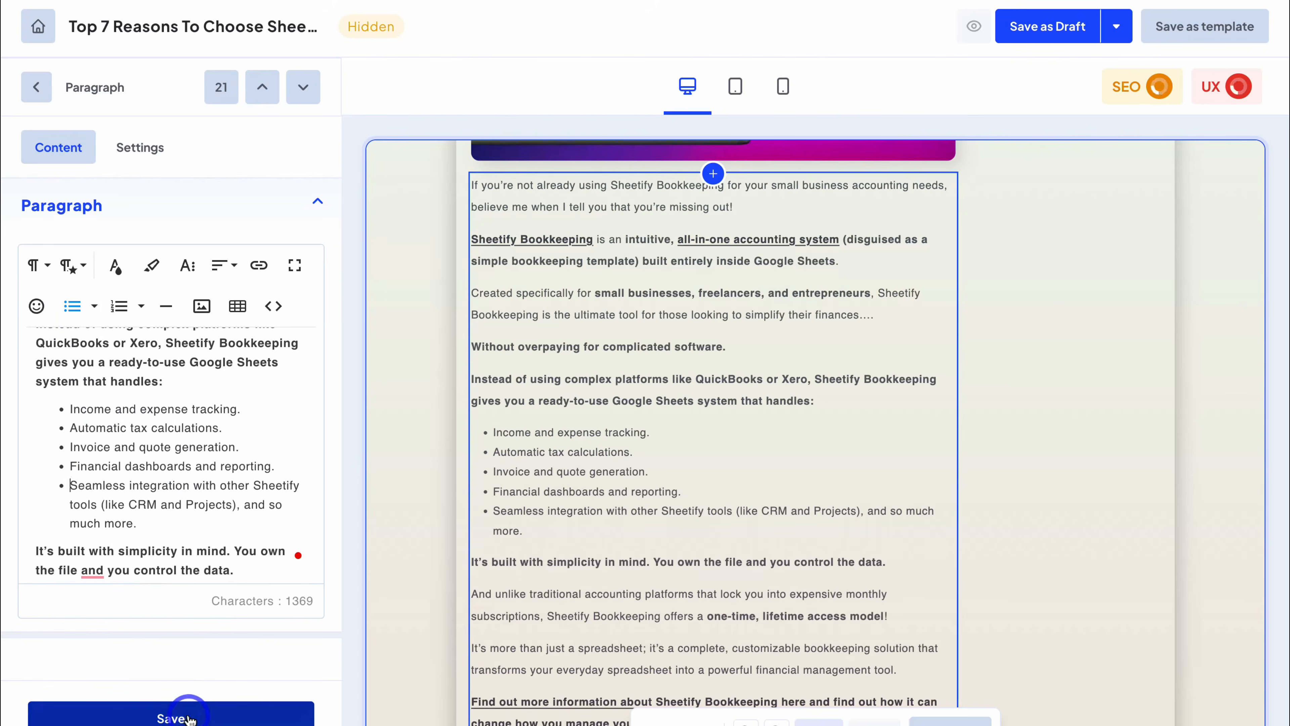
click(180, 716)
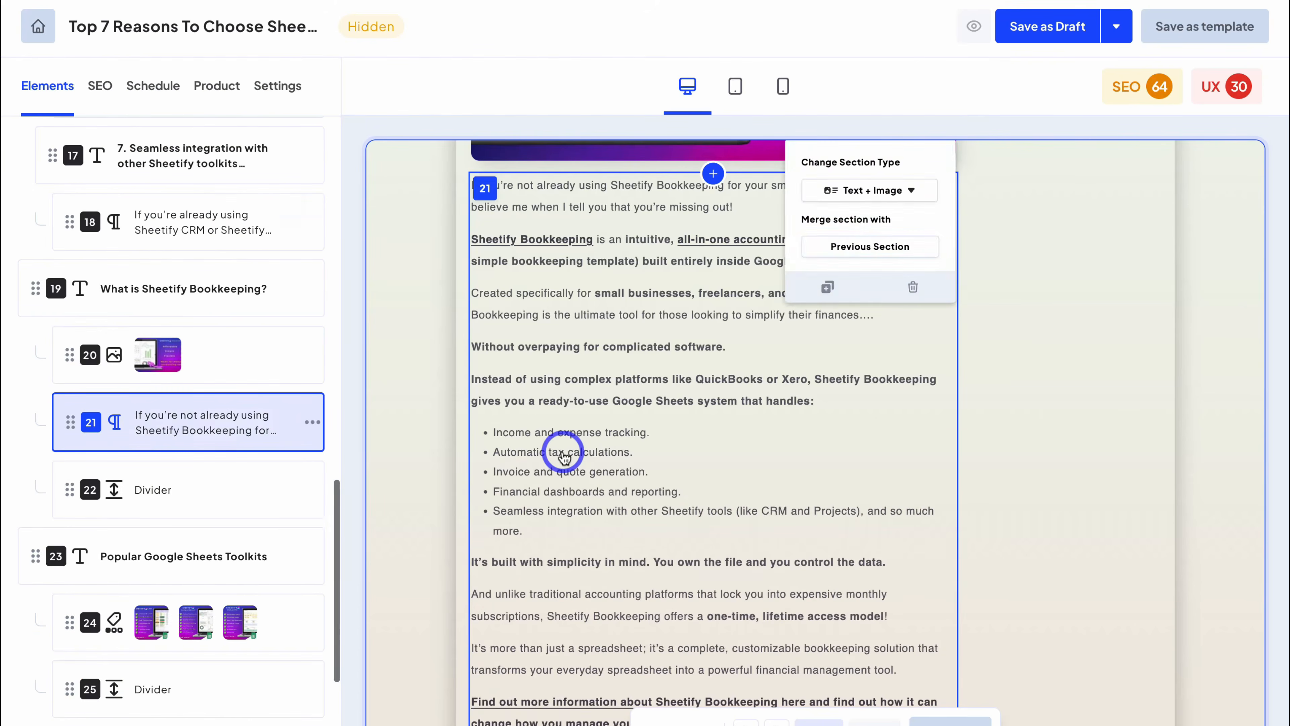
Step: Set the top and bottom margin of the "What is Sheetify Bookkeeping?" heading to Small
scroll(563, 457, up, 8)
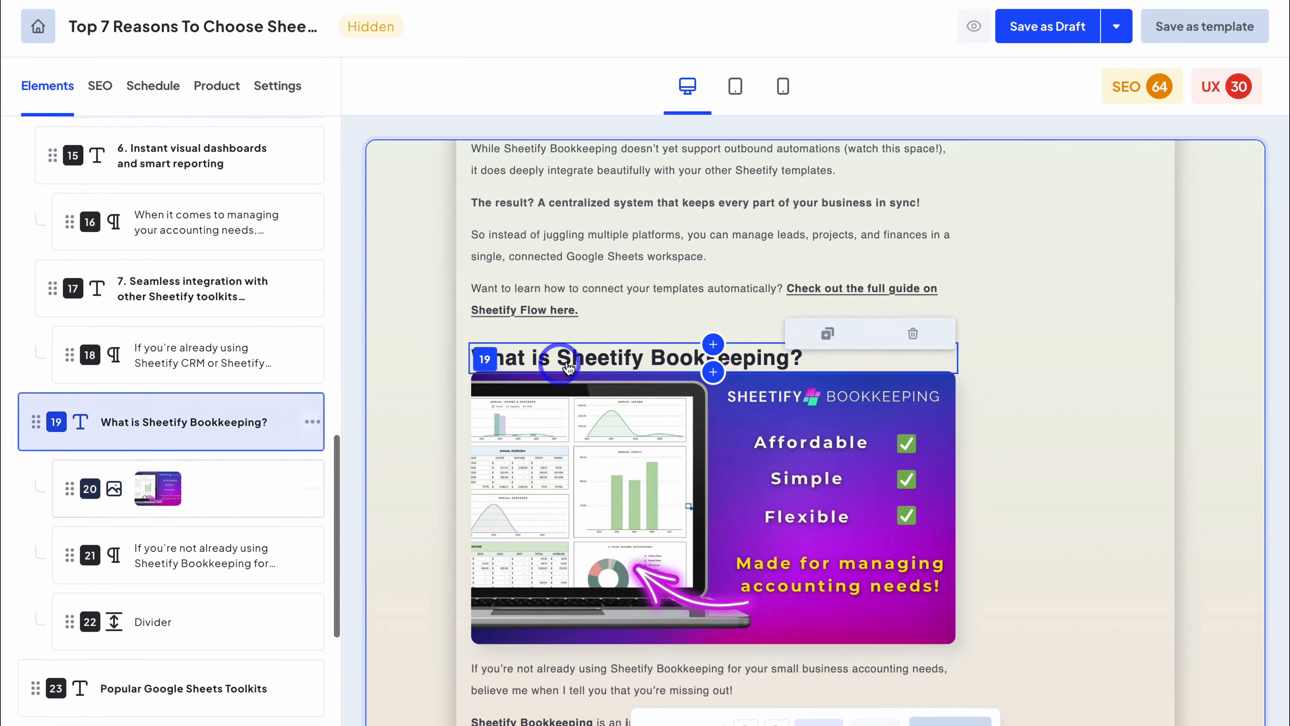
click(575, 365)
click(142, 147)
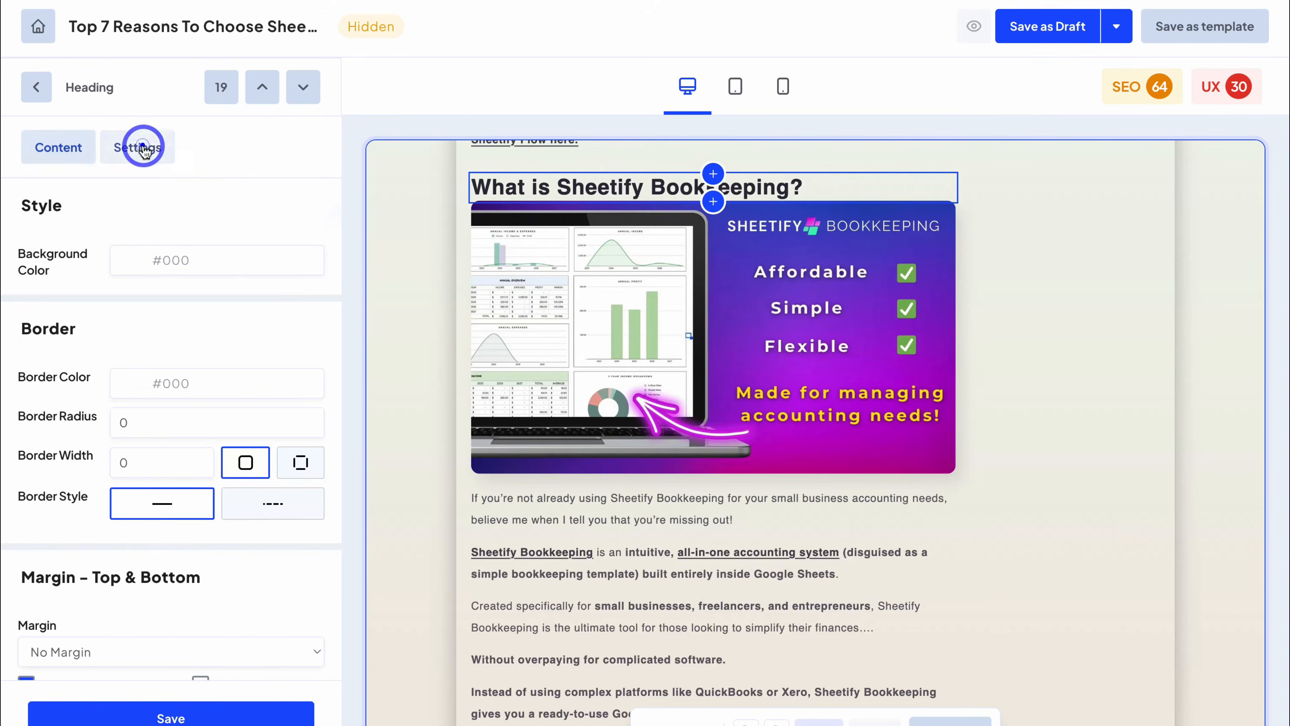
scroll(132, 356, down, 4)
click(121, 447)
click(124, 429)
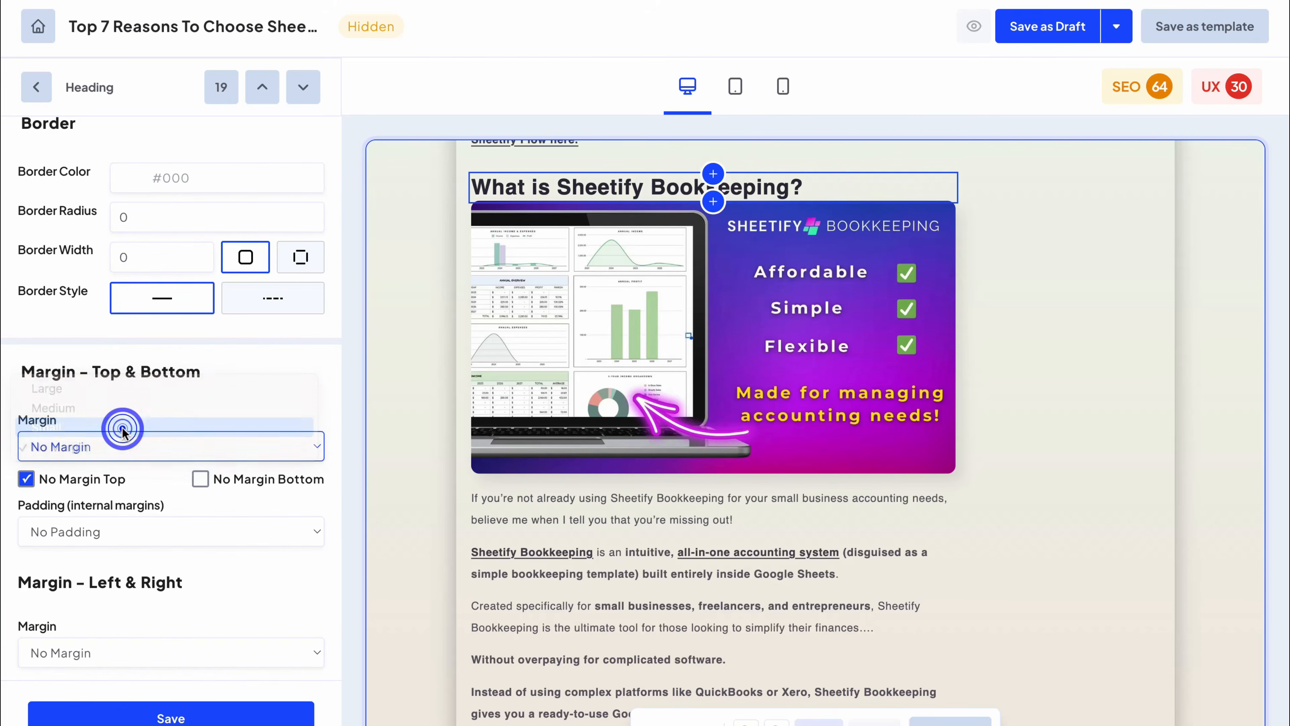
Step: Insert the saved "Table of Contents" block from the content library above the "Why choose Sheetify Bookkeeping" heading
scroll(631, 280, up, 10)
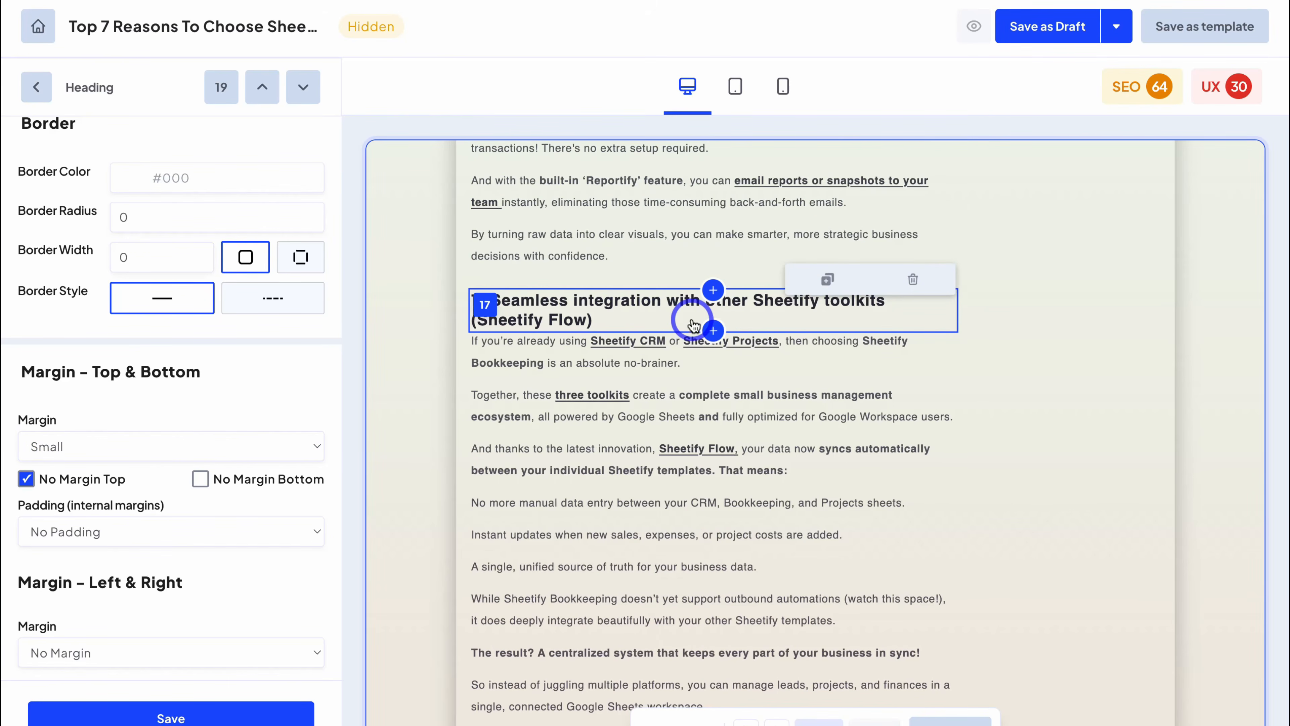
click(593, 412)
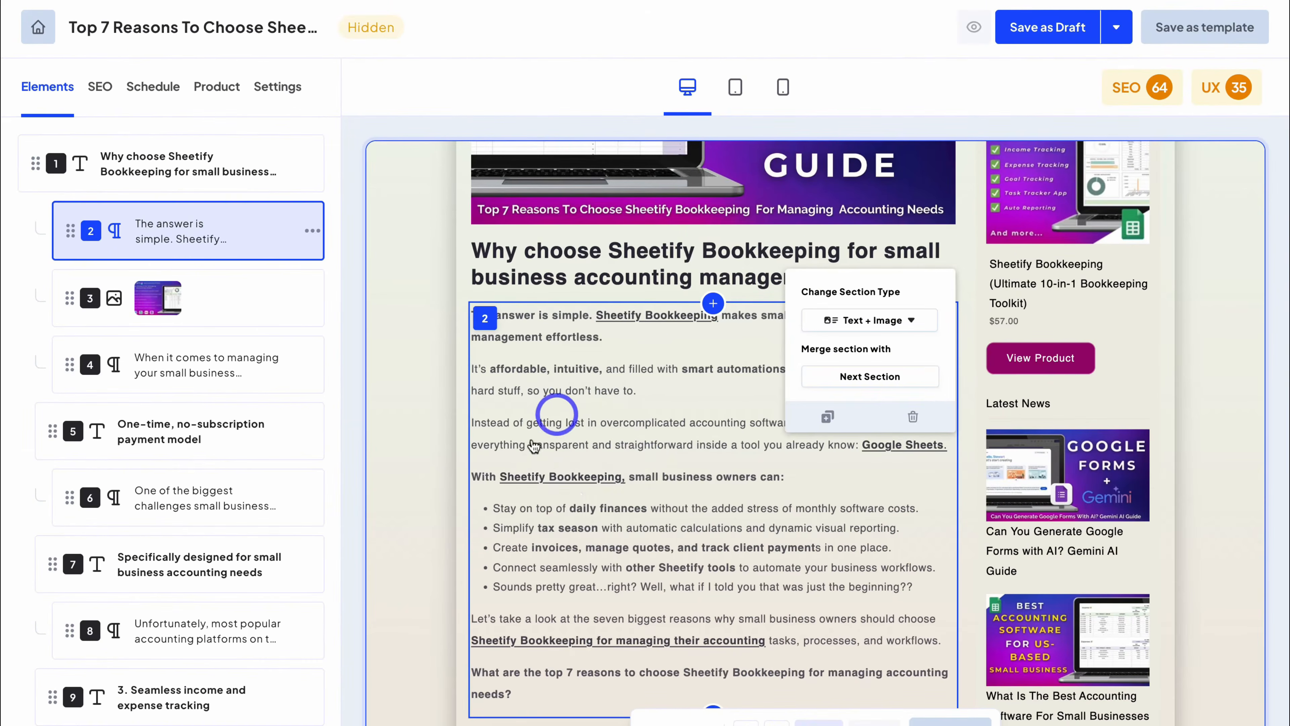
click(702, 258)
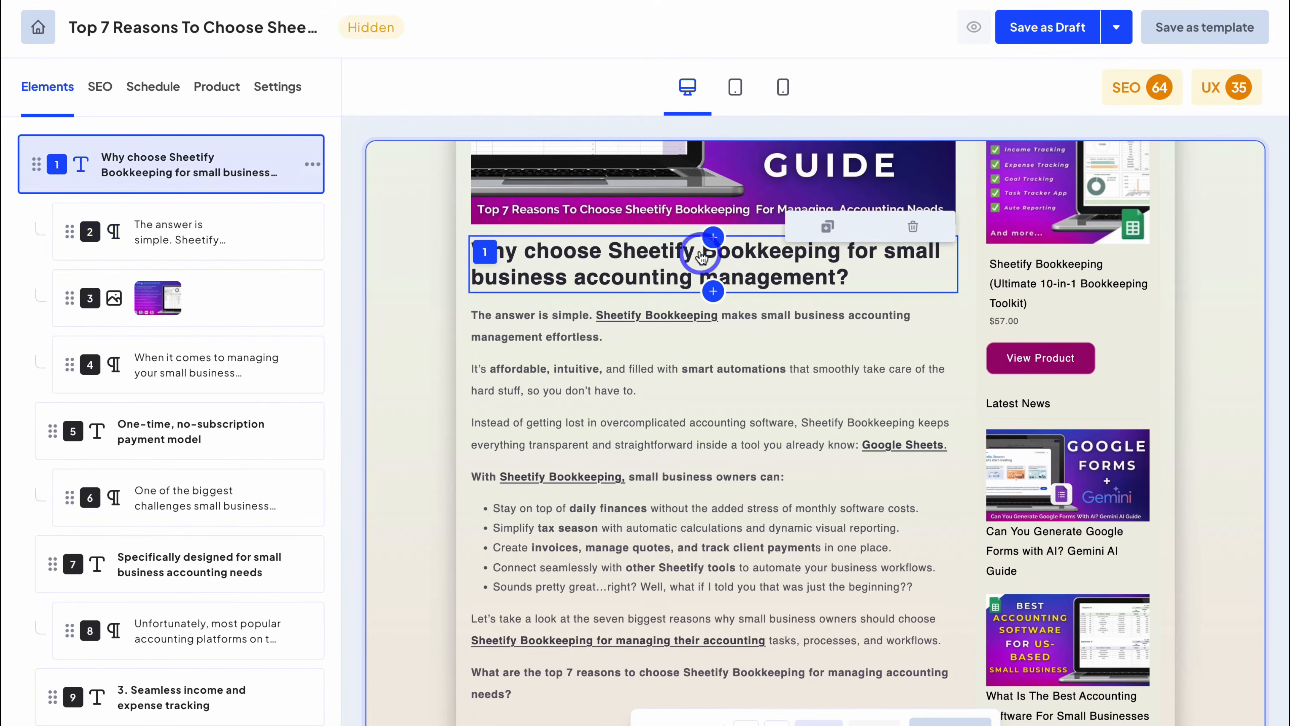
click(713, 236)
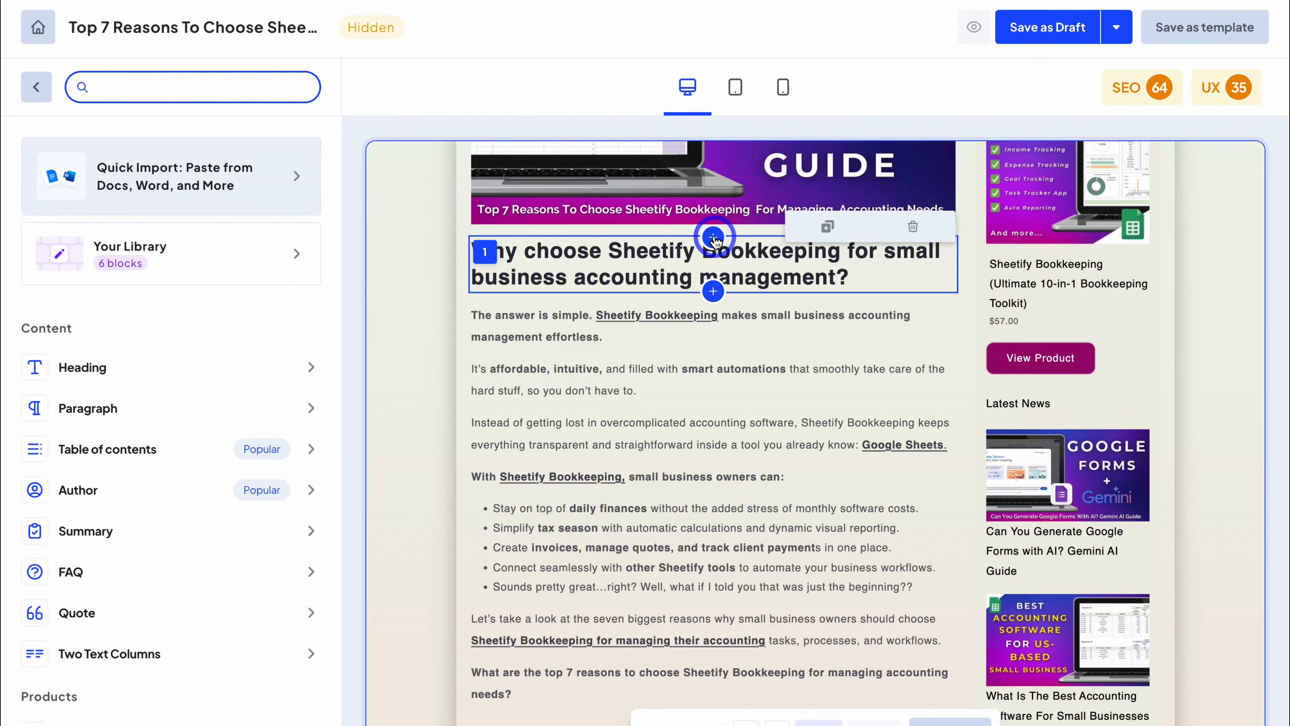
click(222, 243)
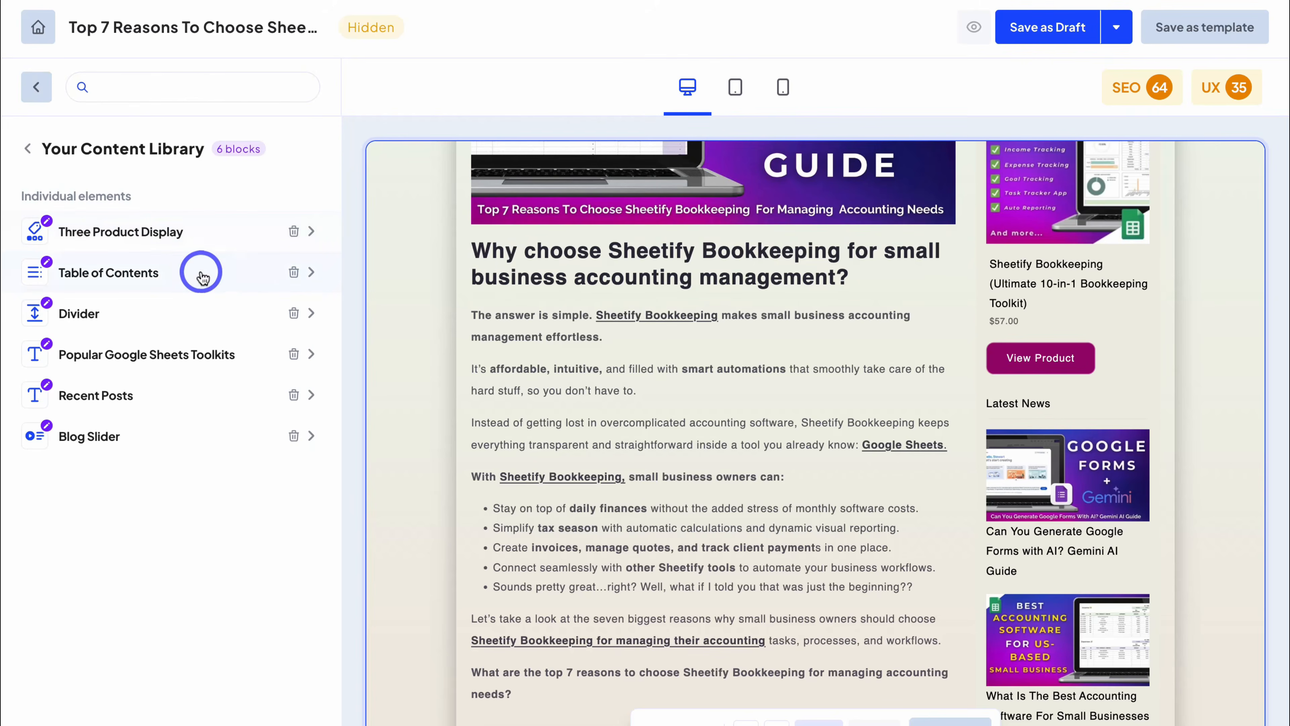
click(202, 277)
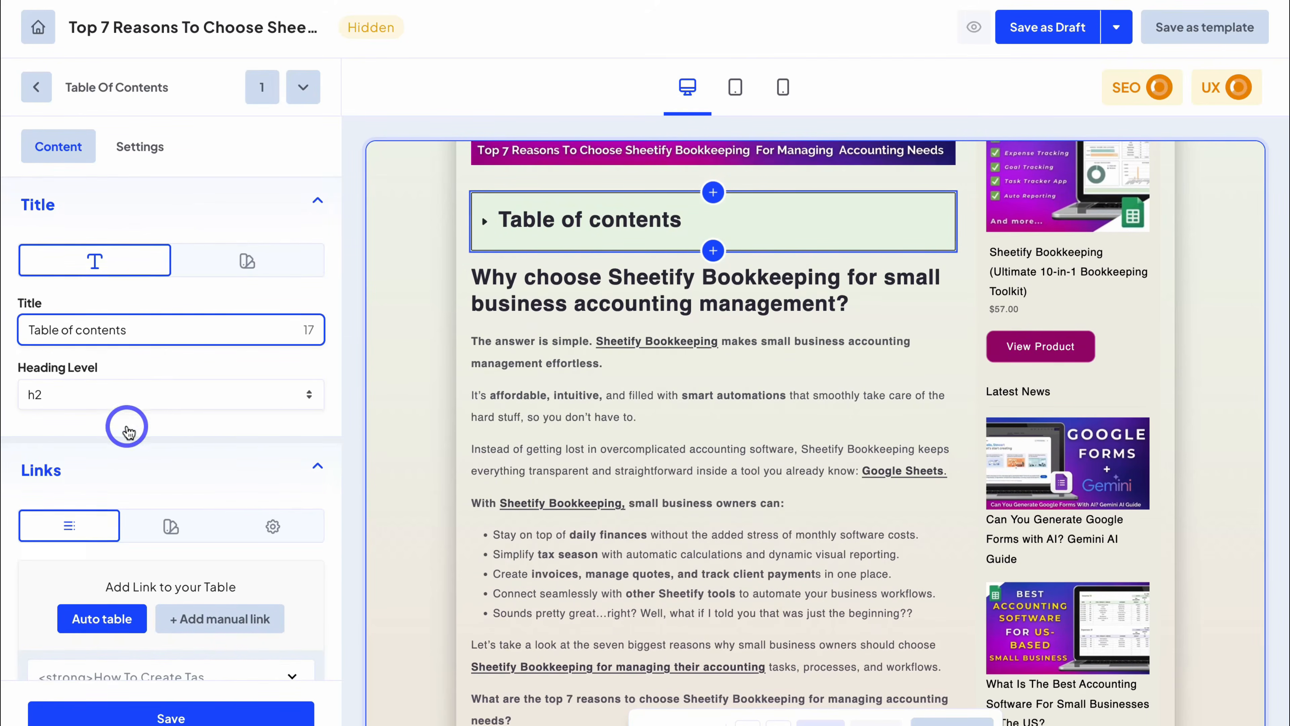
Step: Generate the table of contents links automatically from the post's headings and save the block
scroll(127, 431, down, 3)
click(109, 441)
scroll(105, 610, down, 4)
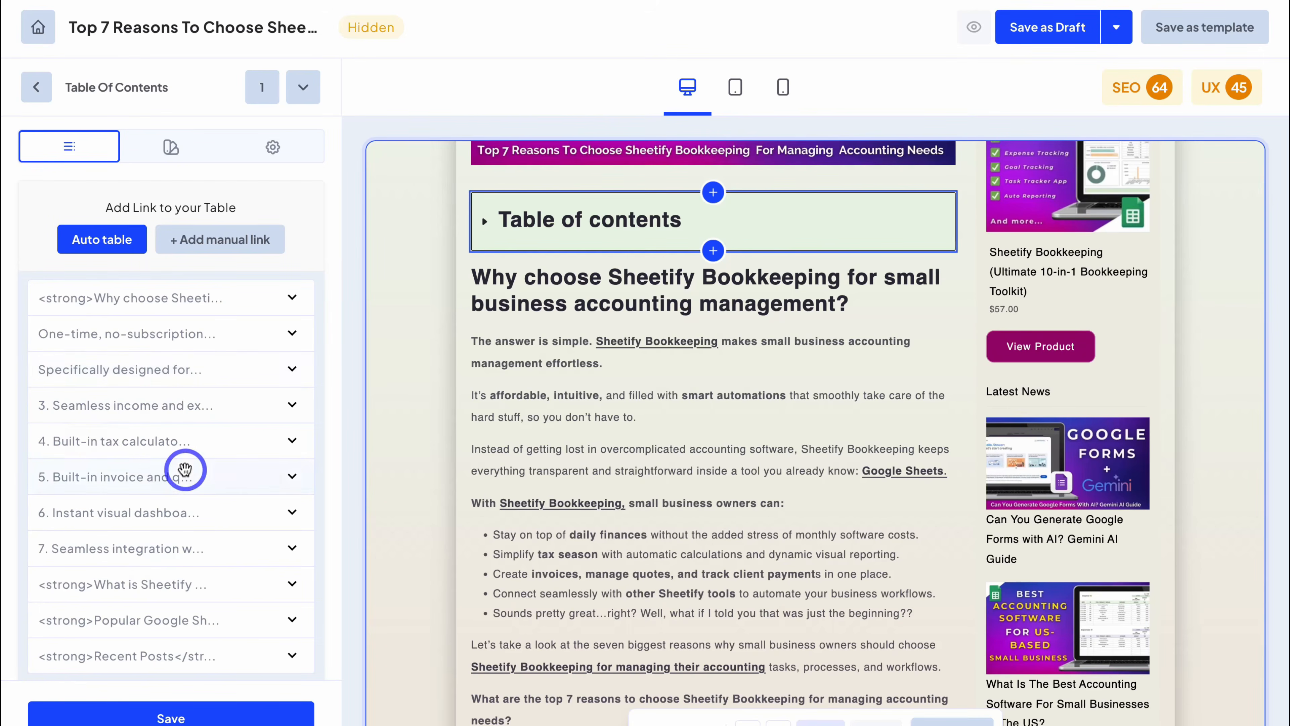
click(172, 718)
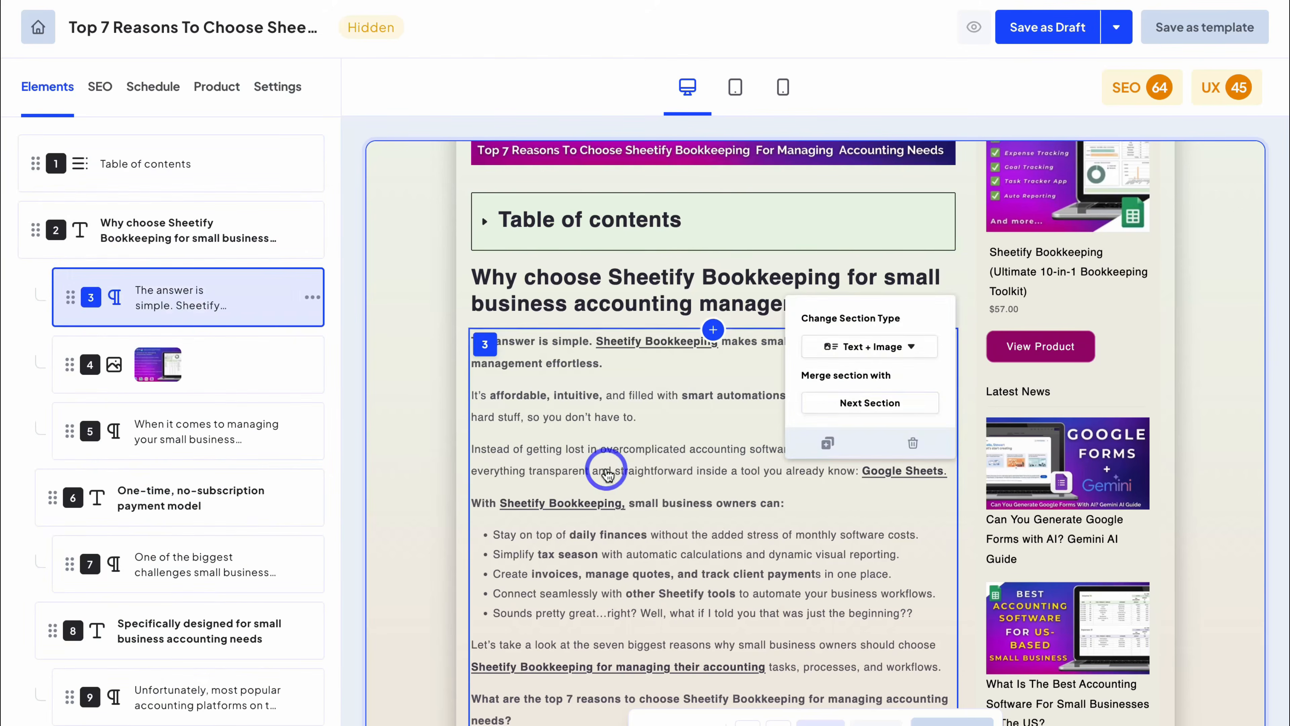
Step: Insert a Video block between the numbered list of seven reasons and the "One-time, no-subscription payment model" heading
scroll(607, 469, down, 5)
scroll(607, 474, down, 6)
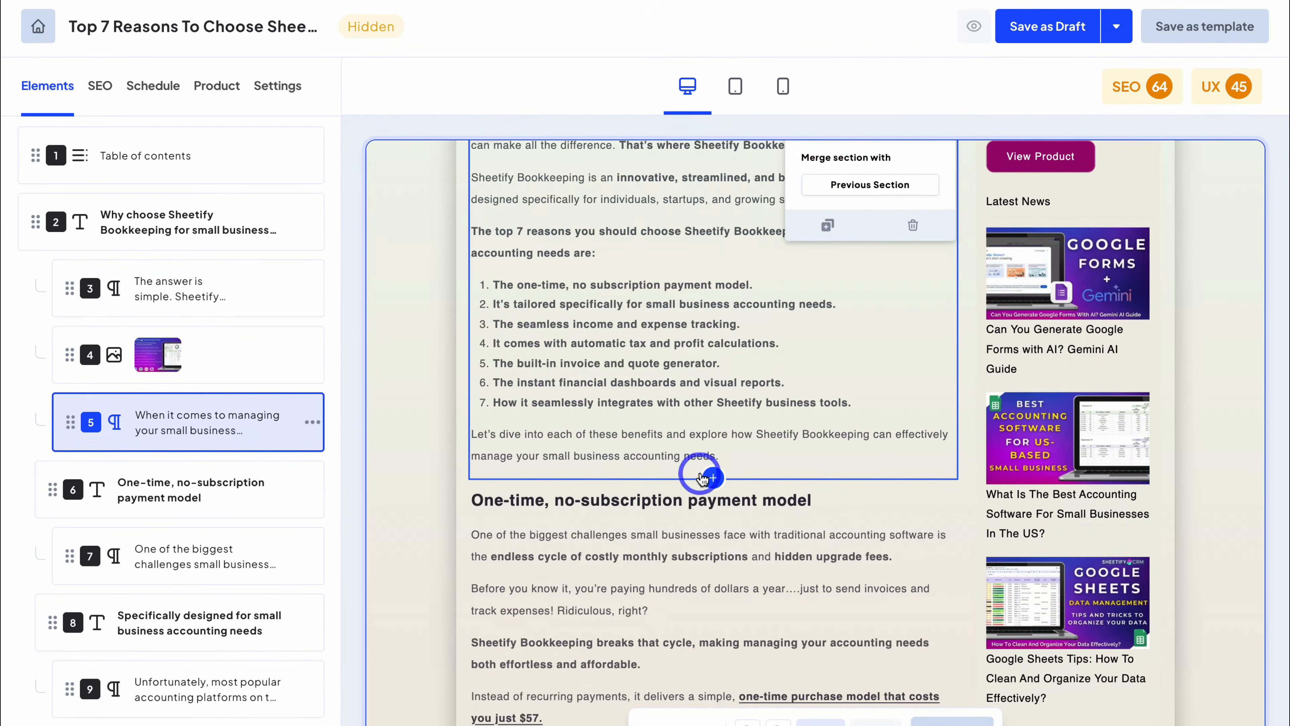
click(713, 478)
scroll(208, 396, down, 2)
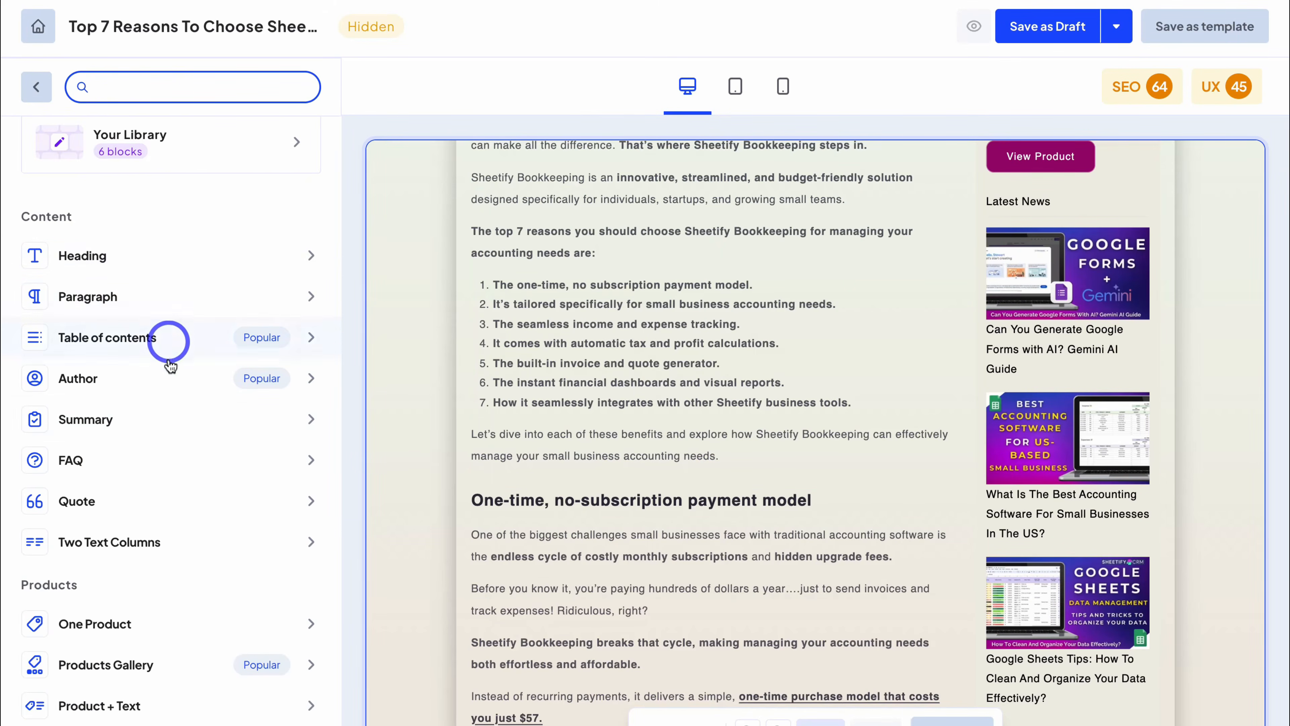
scroll(164, 375, down, 9)
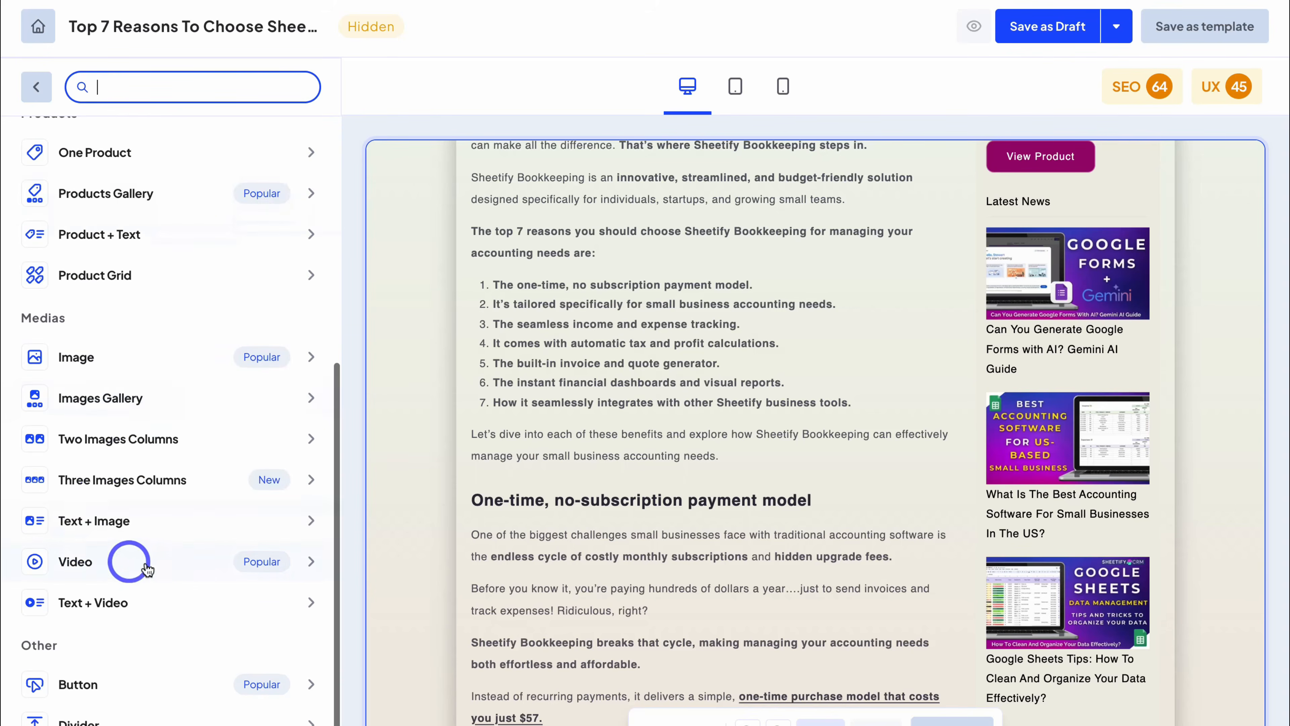
click(118, 560)
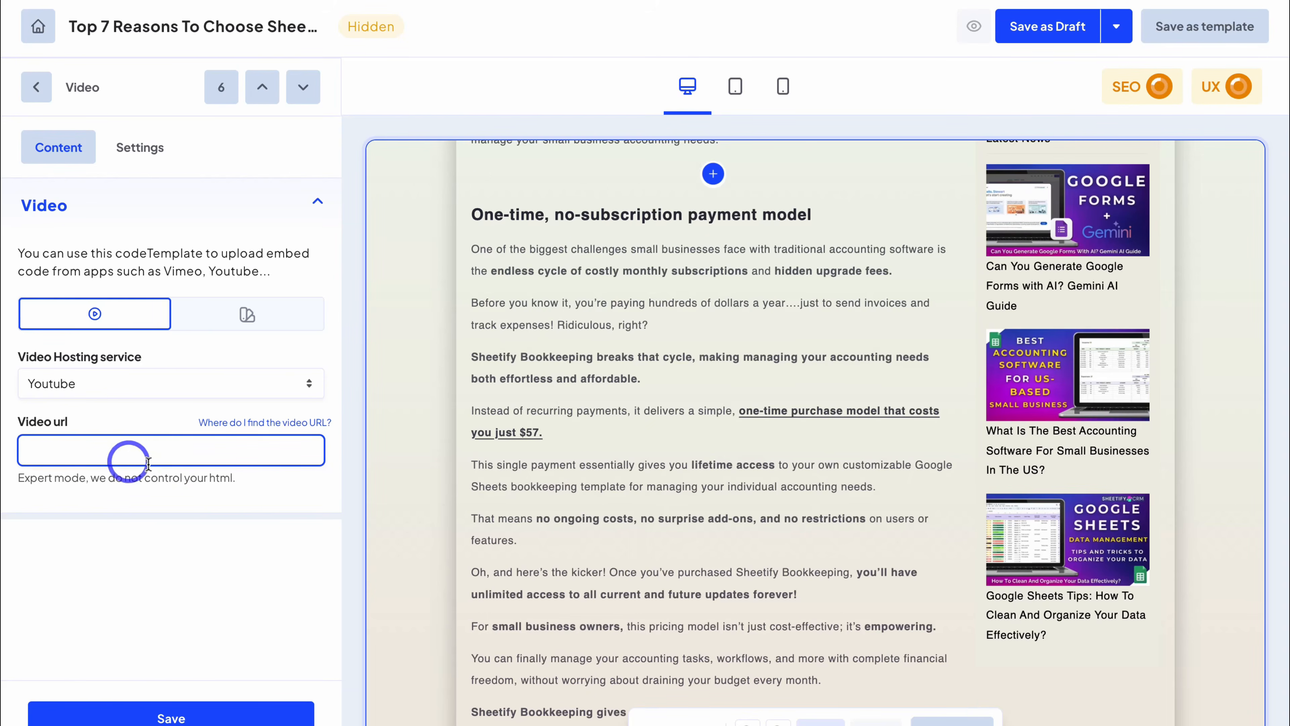
text(https://youtu.be/7YyJmpenSHw?si=qvnmXgdxmrhglUrg)
click(478, 426)
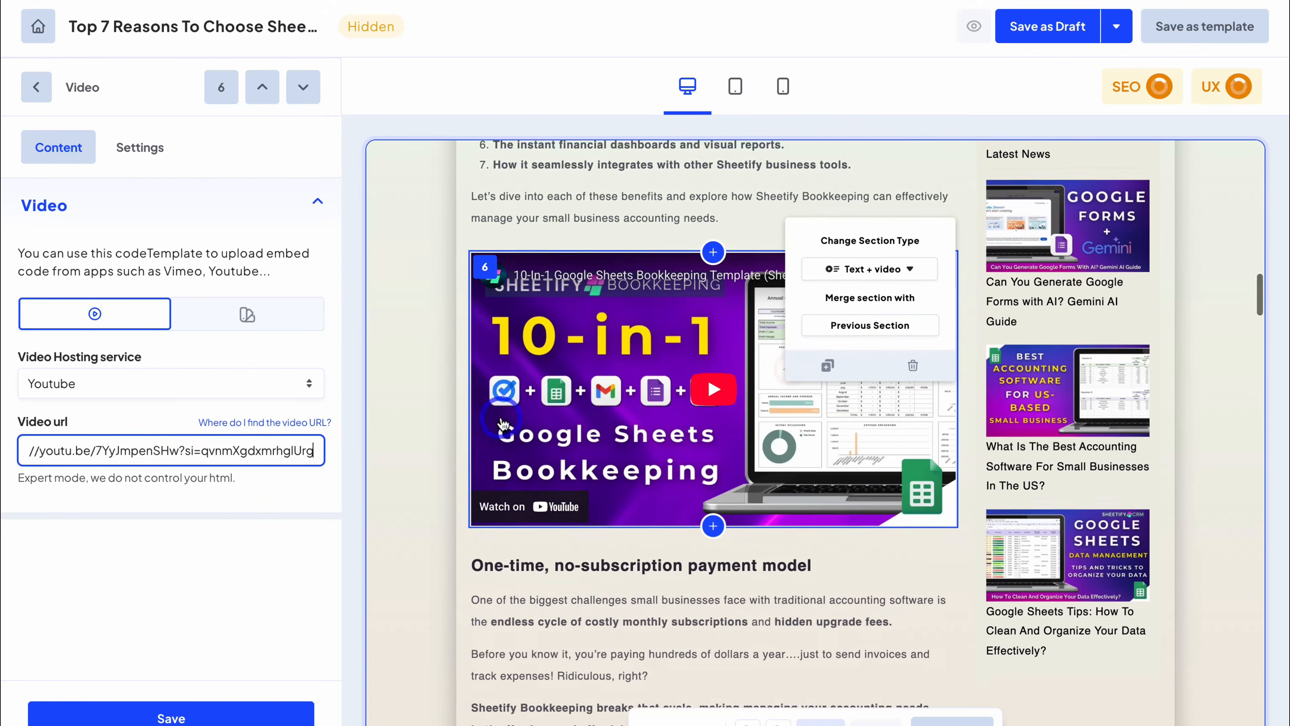
scroll(559, 356, up, 2)
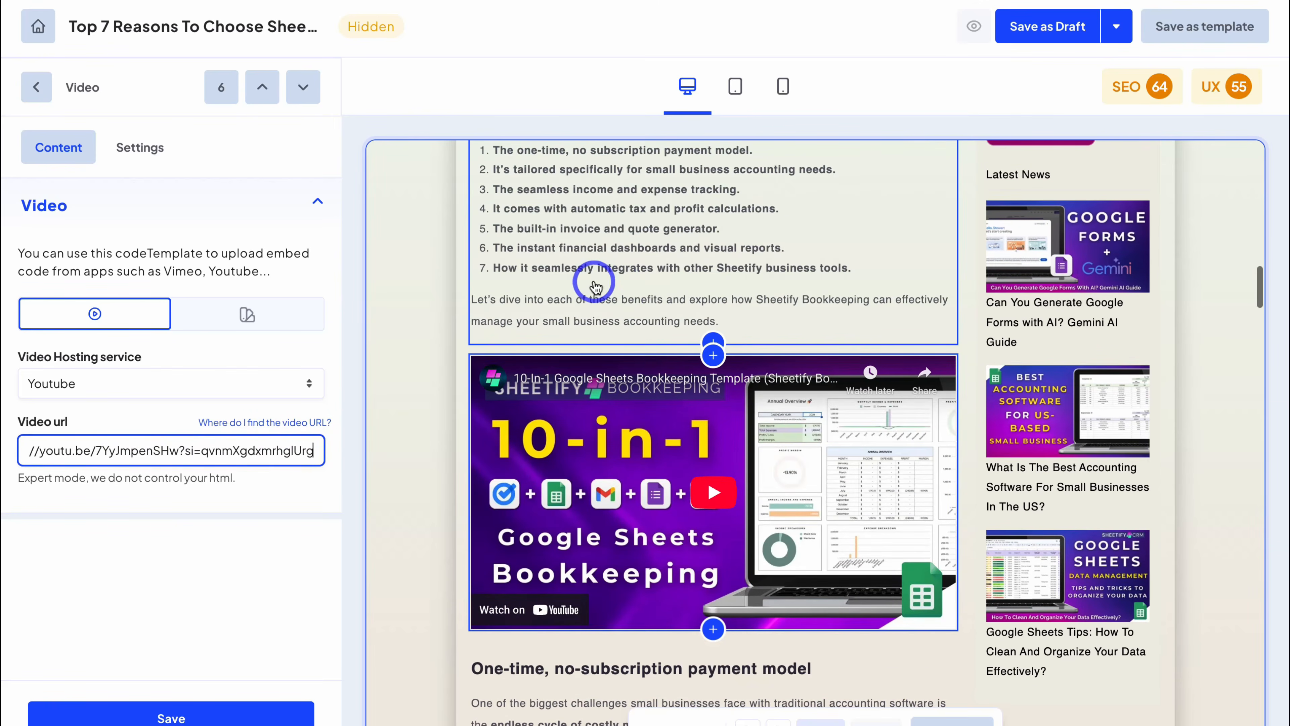
scroll(597, 287, up, 10)
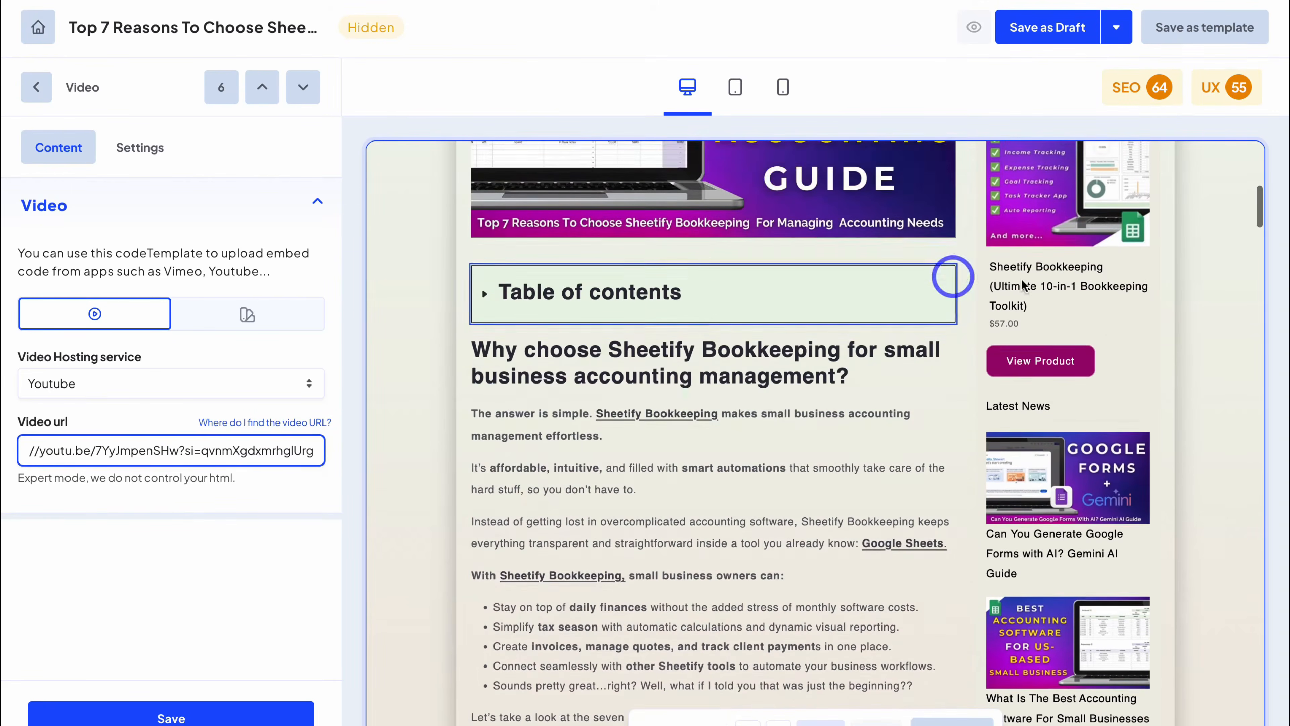
scroll(397, 453, up, 4)
click(193, 708)
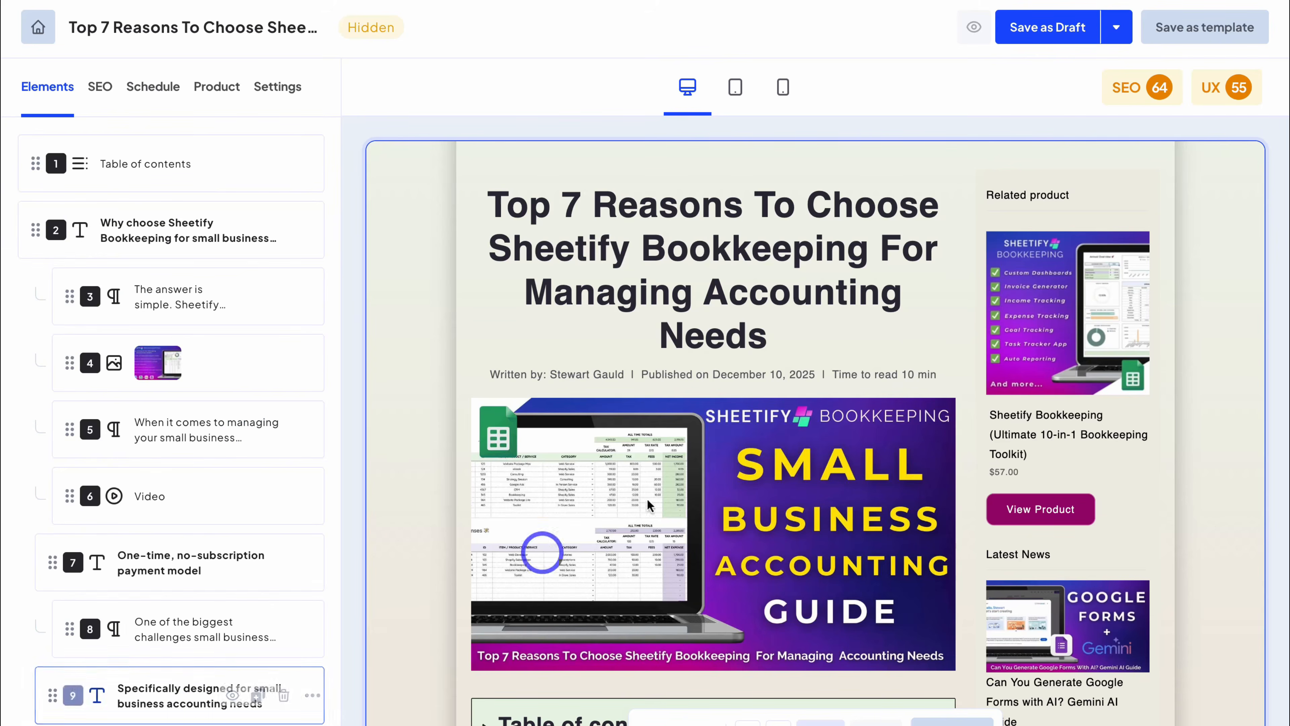
click(1051, 28)
Step: Insert a One Product block above the "4. Built-in tax calculator" heading, featuring the product Sheetify Bookkeeping (Ultimate 10-in-1 Bookkeeping Toolkit)
scroll(843, 407, down, 20)
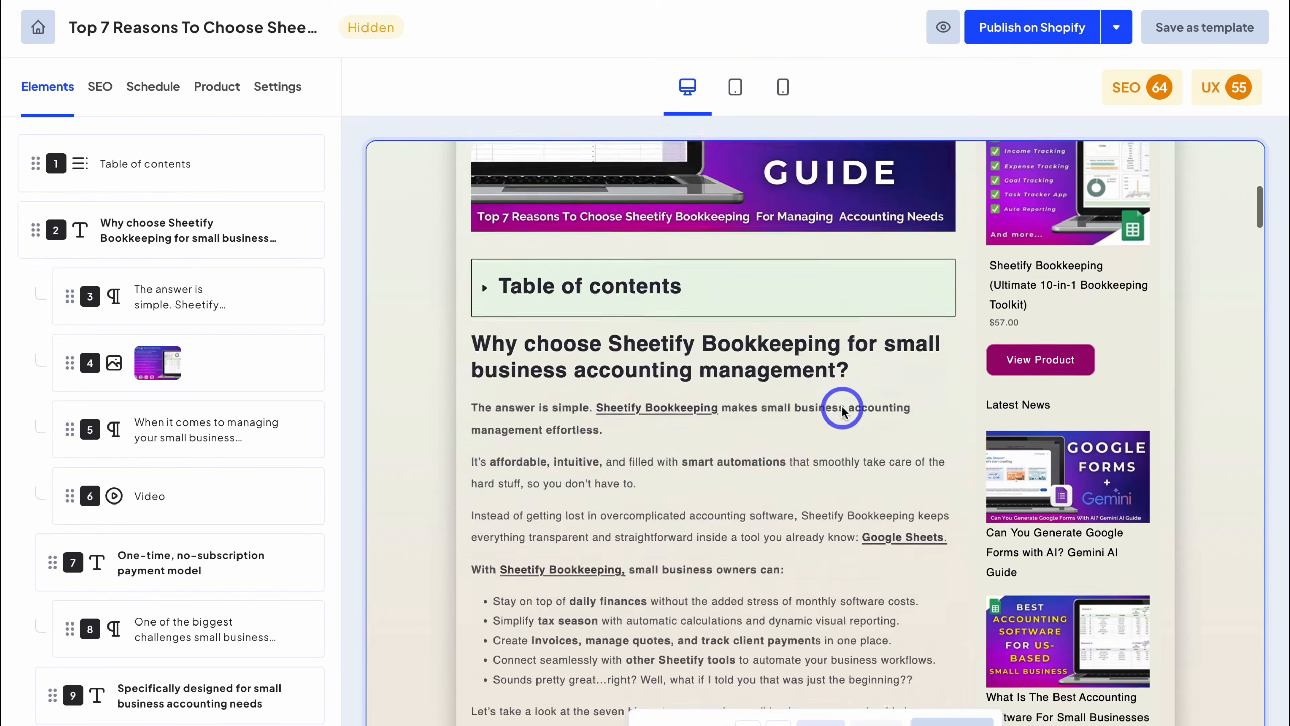
scroll(843, 410, down, 20)
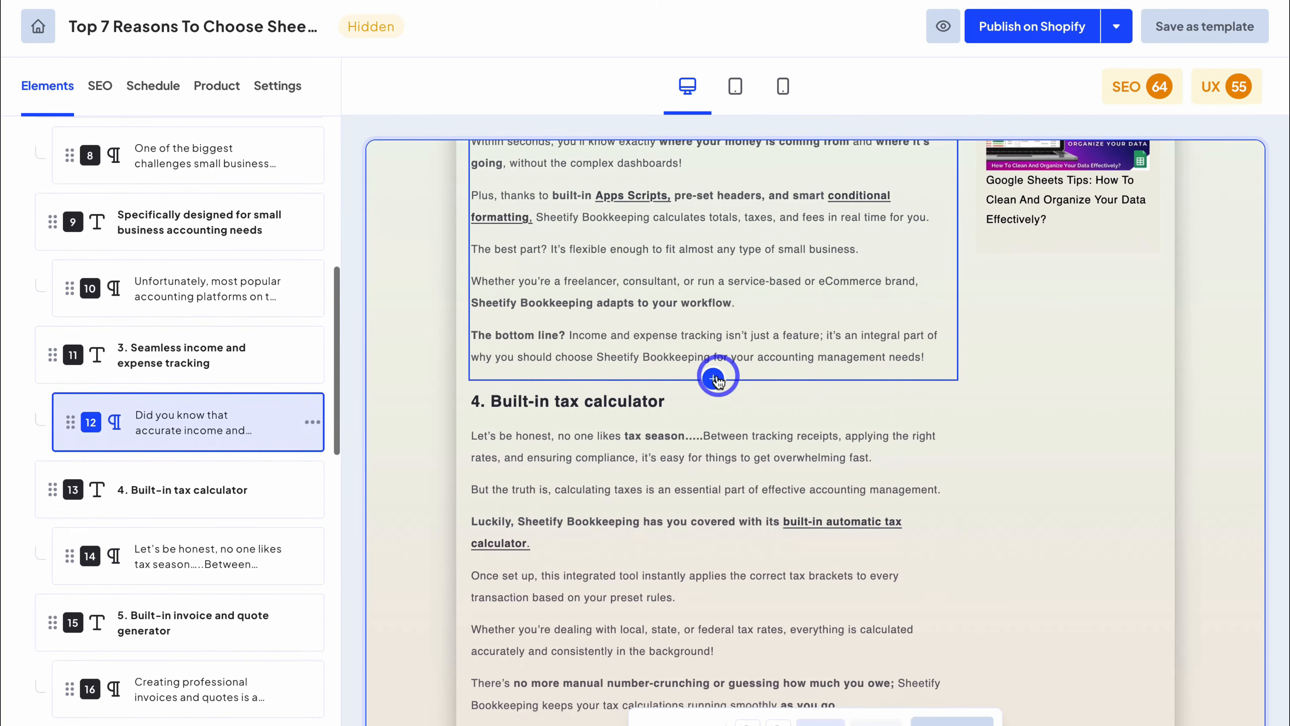
click(714, 379)
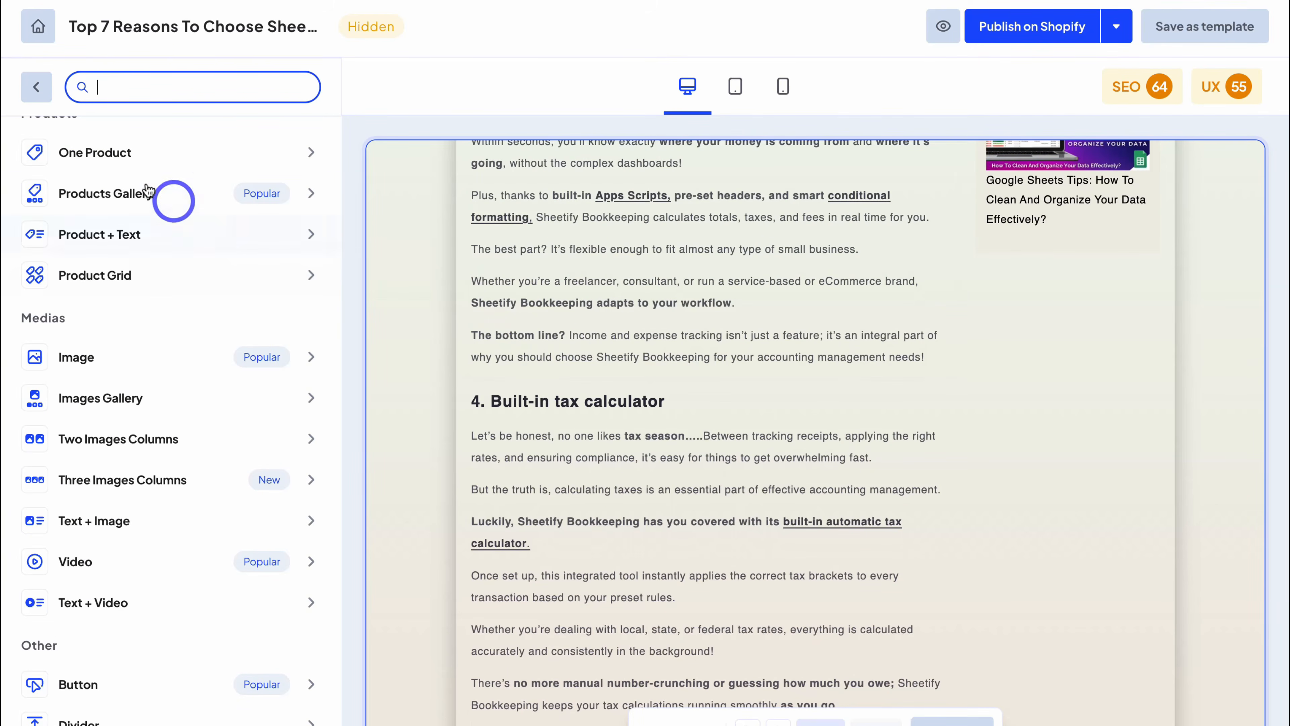
click(137, 153)
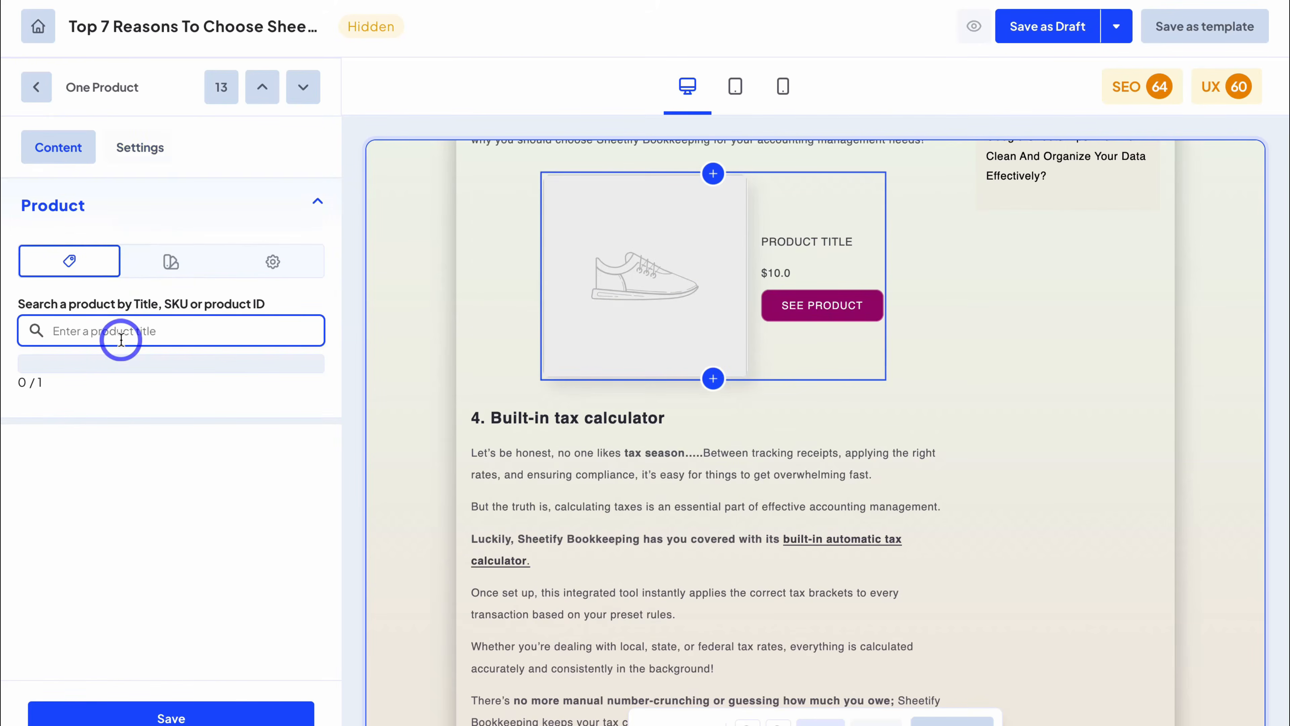
text(book)
click(87, 394)
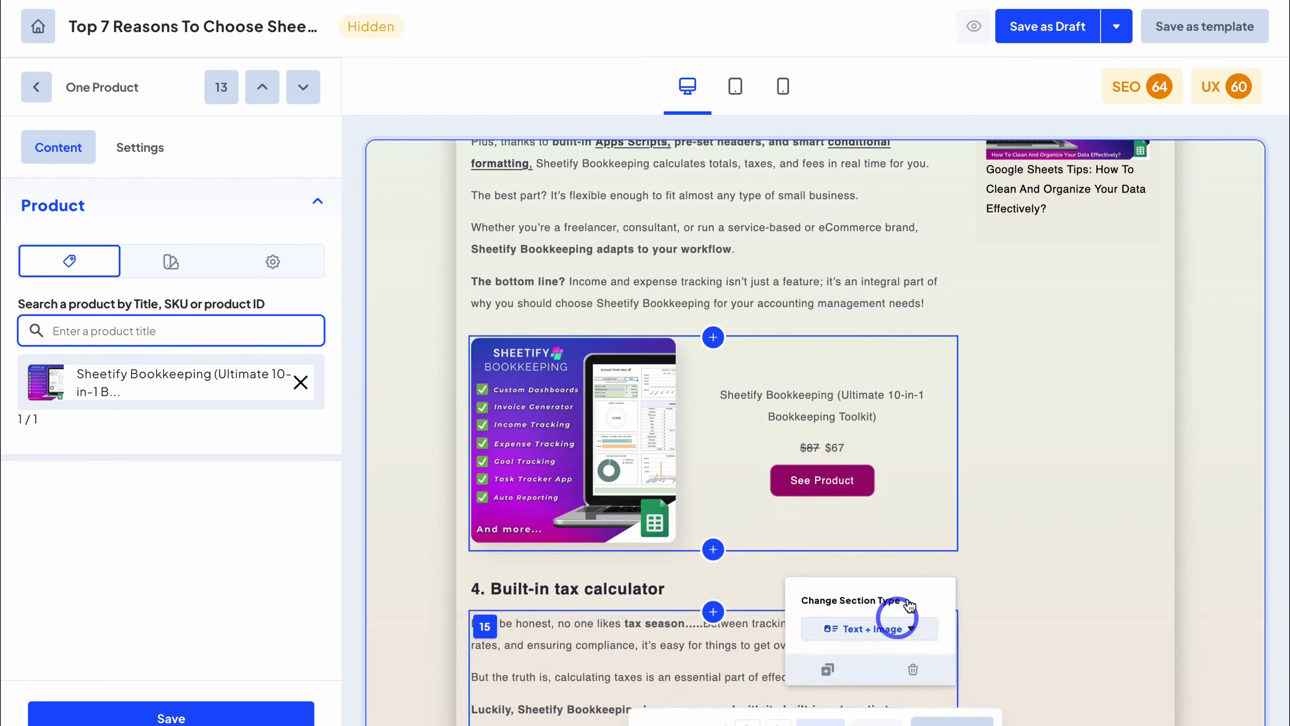
Step: Check the post in the tablet and mobile layouts, then return to the desktop layout
scroll(902, 510, up, 10)
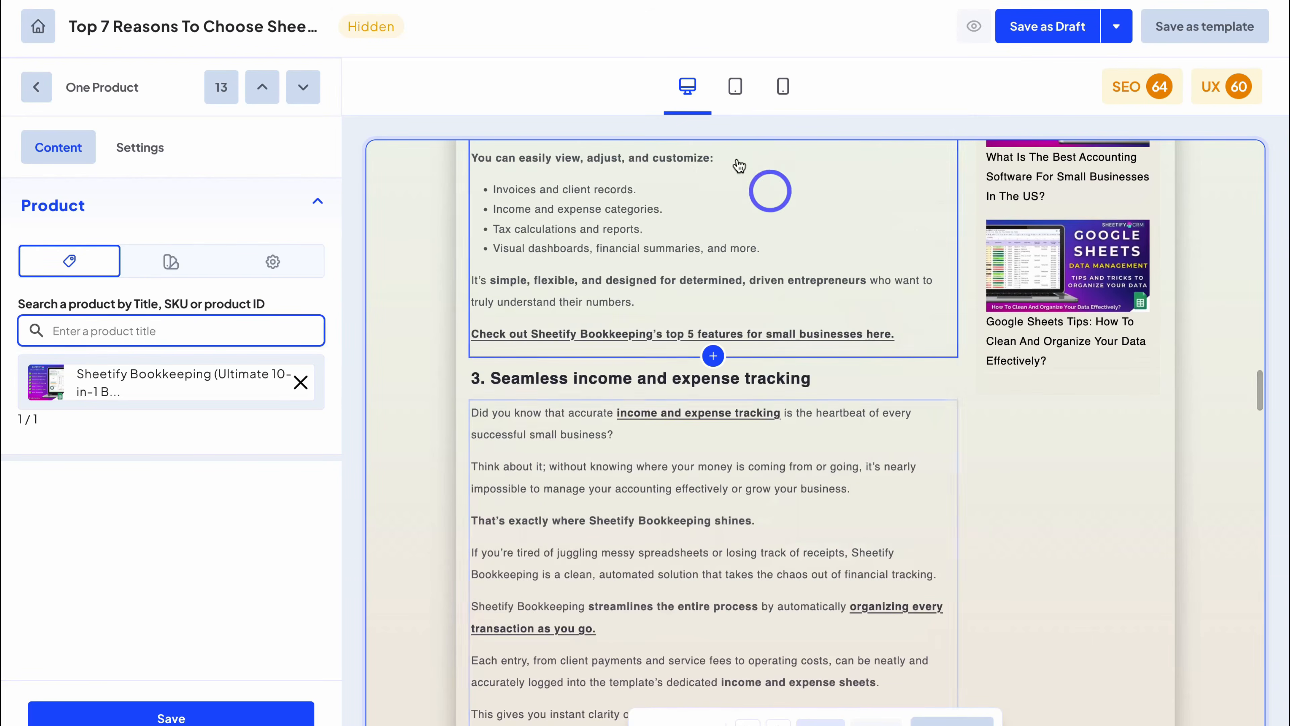
click(736, 87)
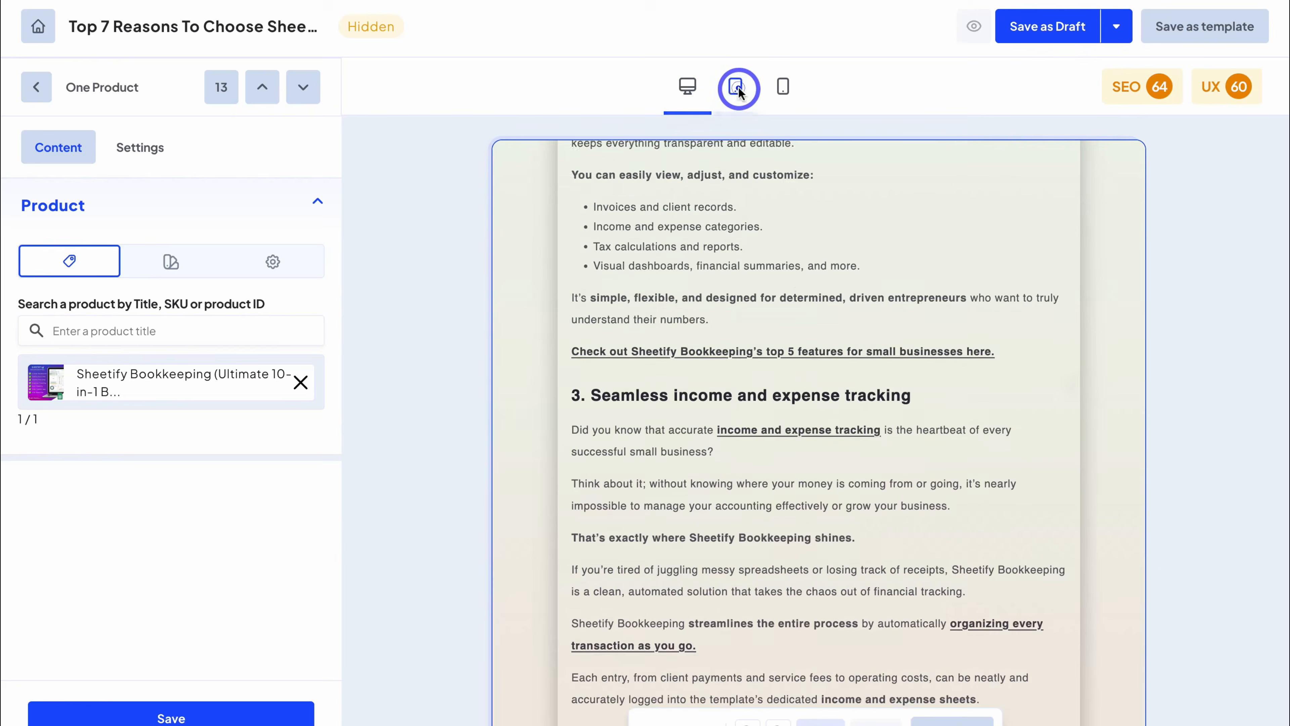
scroll(833, 333, down, 10)
scroll(833, 335, down, 6)
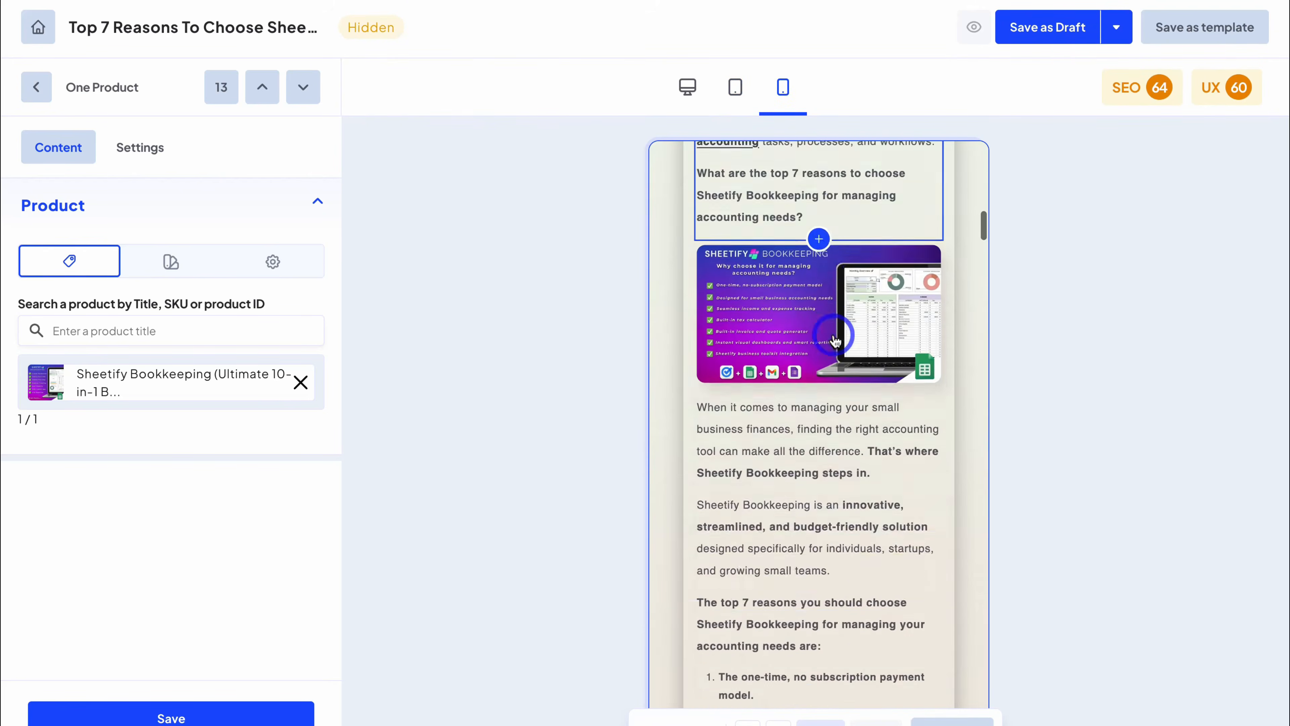
click(689, 87)
scroll(739, 299, up, 10)
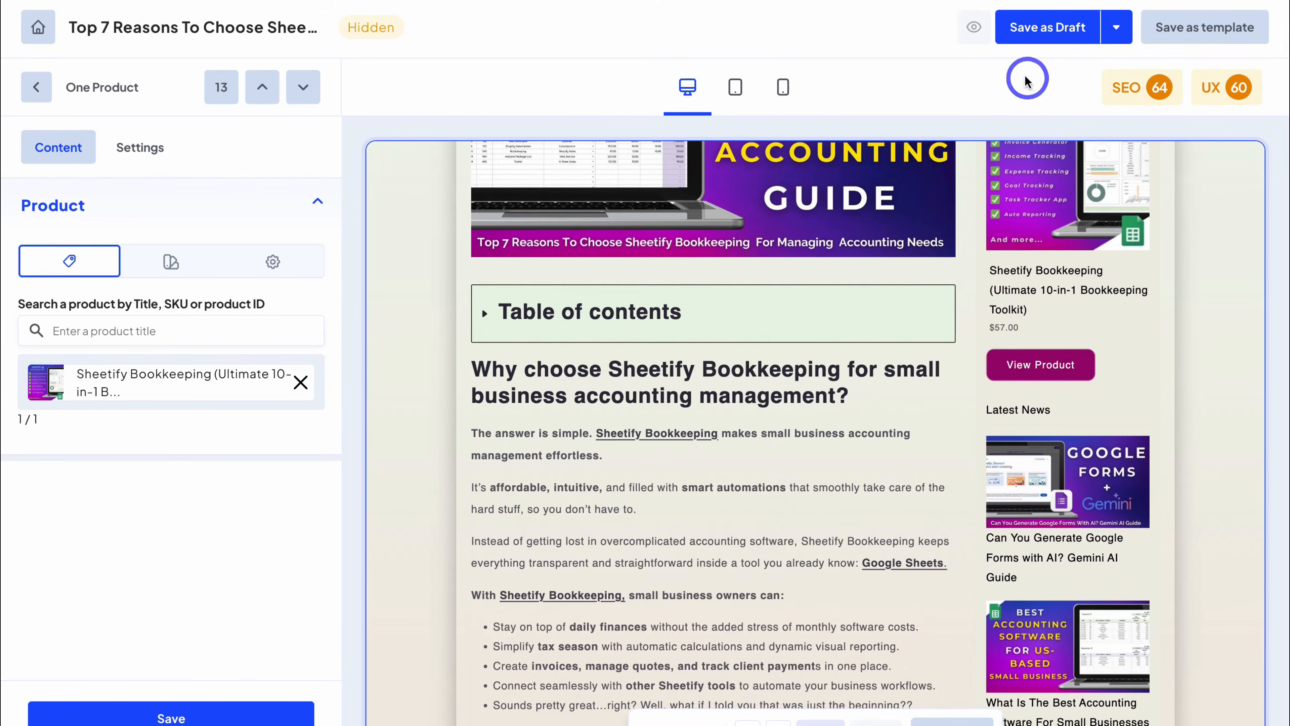
Step: Save the post as a draft and open its storefront preview
click(1050, 31)
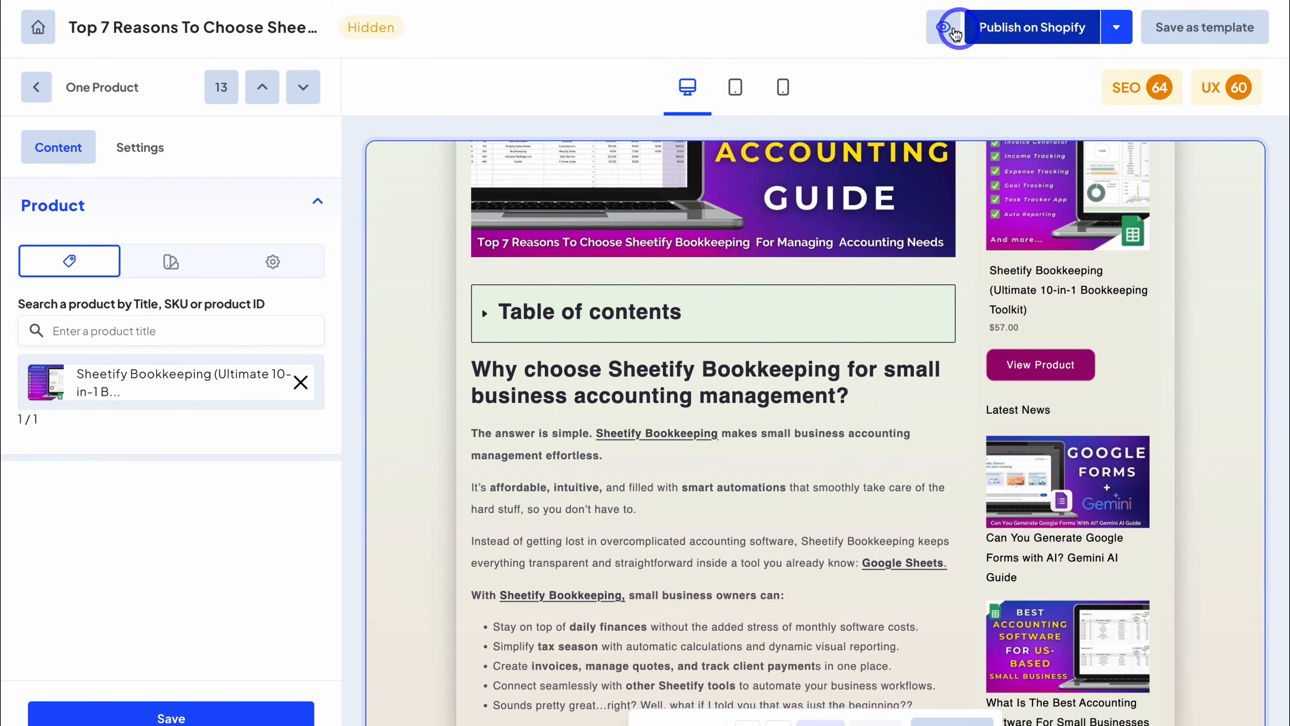
click(944, 28)
scroll(824, 249, down, 10)
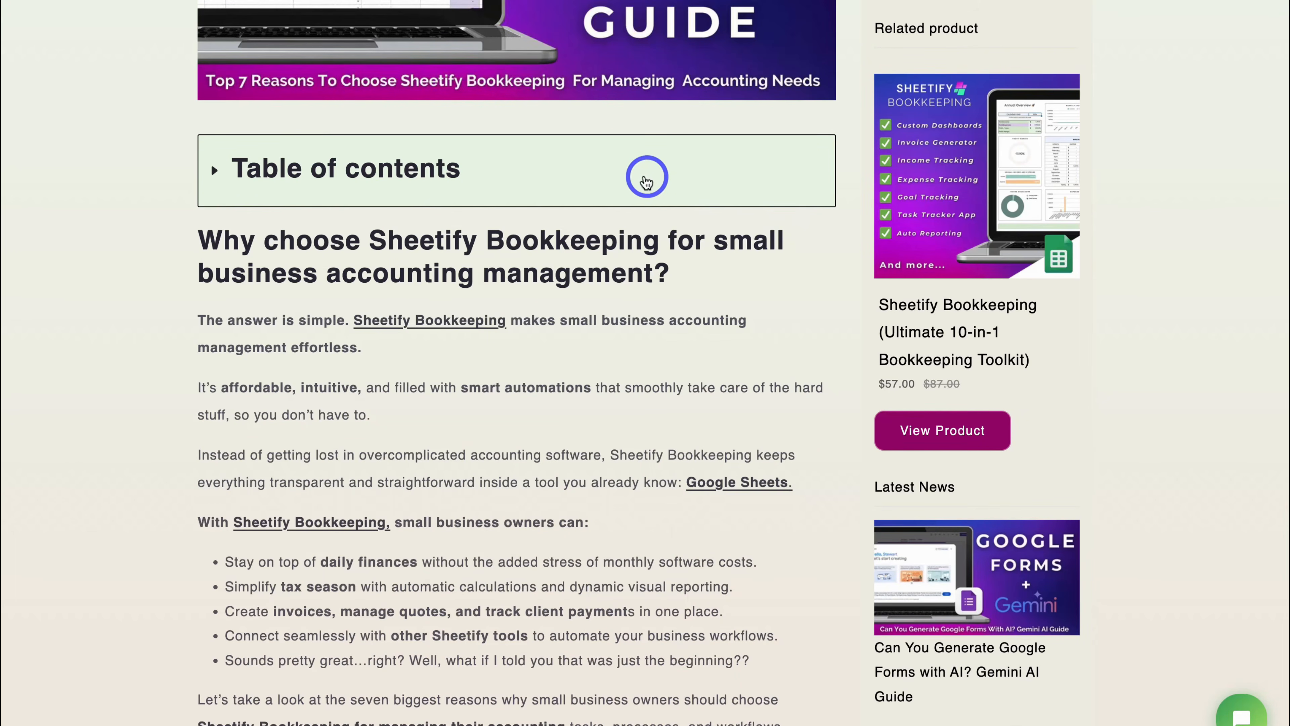
Step: Expand the table of contents in the preview and test its "Specifically designed for small business accounting needs" link
click(669, 176)
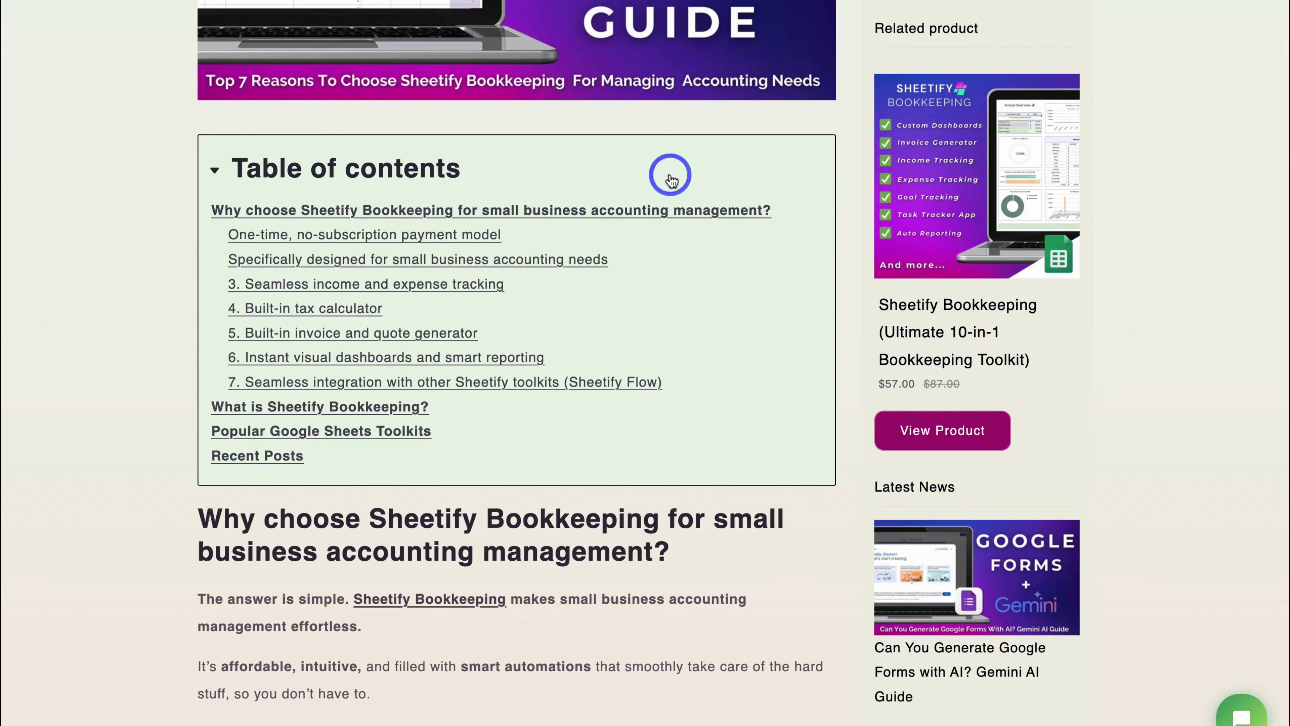
click(531, 258)
scroll(559, 231, up, 10)
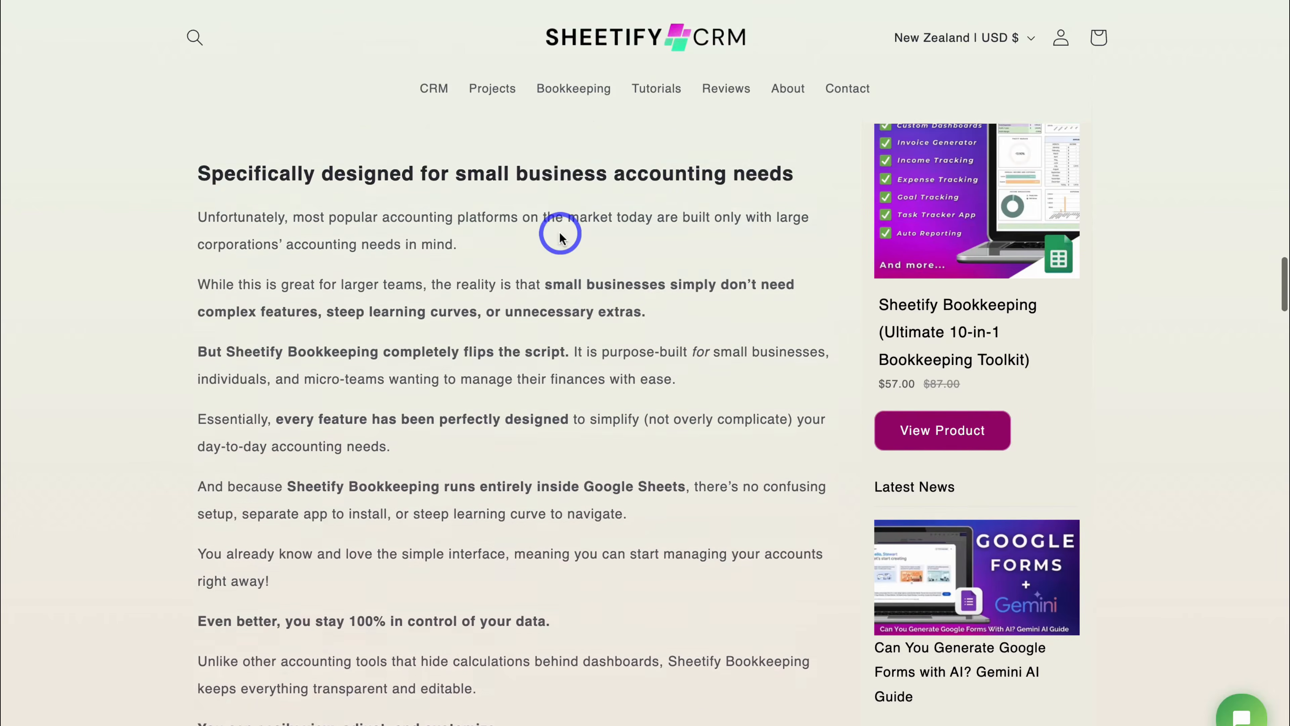
scroll(559, 235, up, 3)
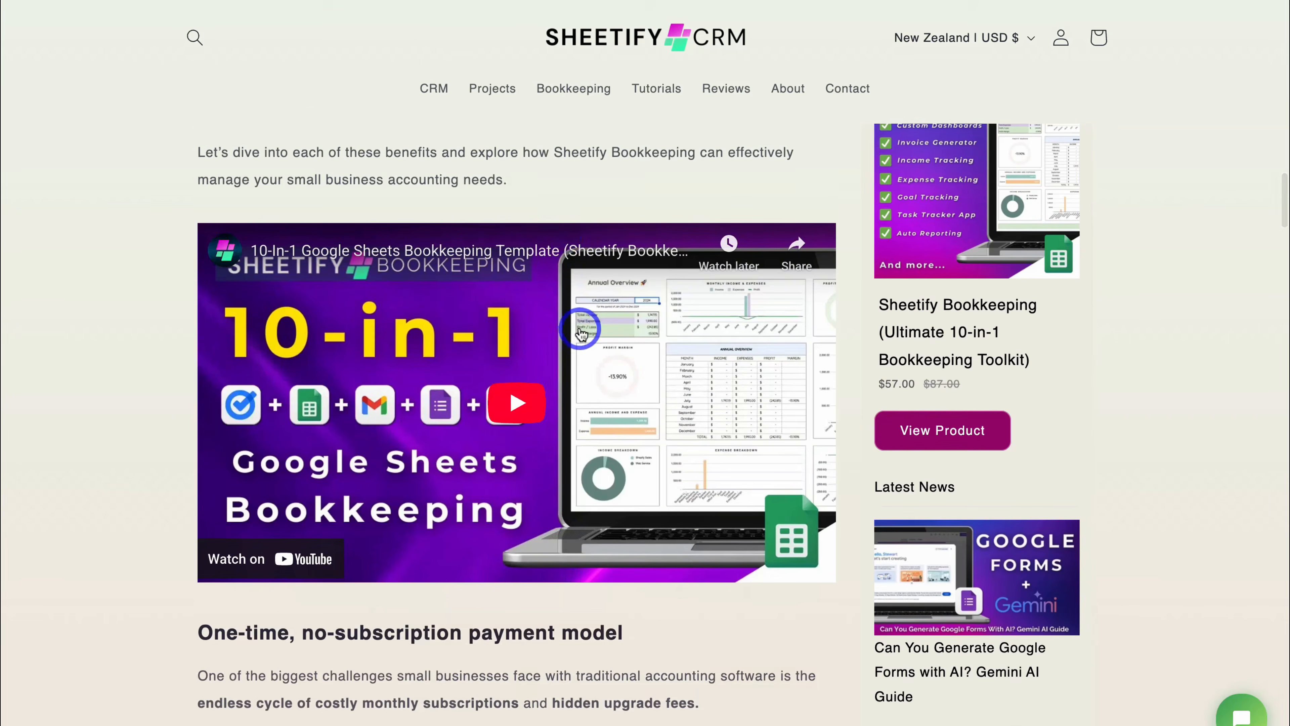
Step: Review the previewed post's embedded video, product block, Popular Google Sheets Toolkits section and closing content
scroll(579, 331, down, 15)
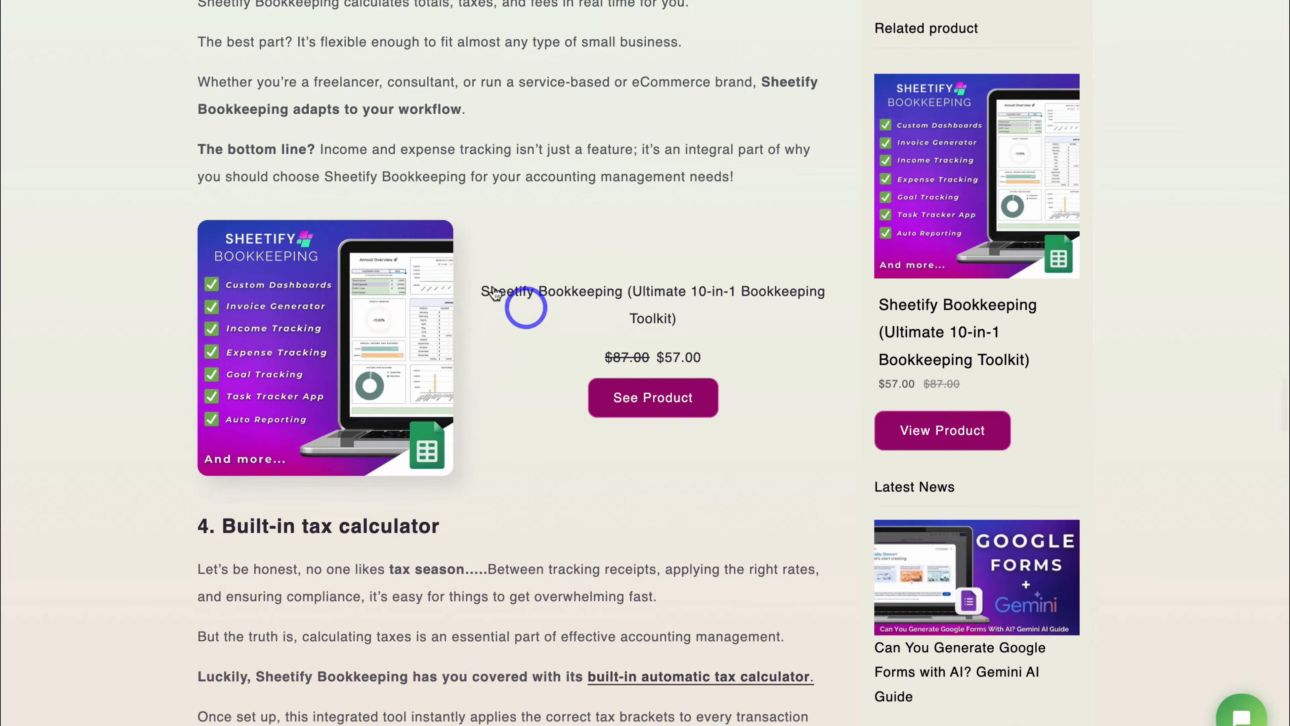
scroll(683, 254, down, 5)
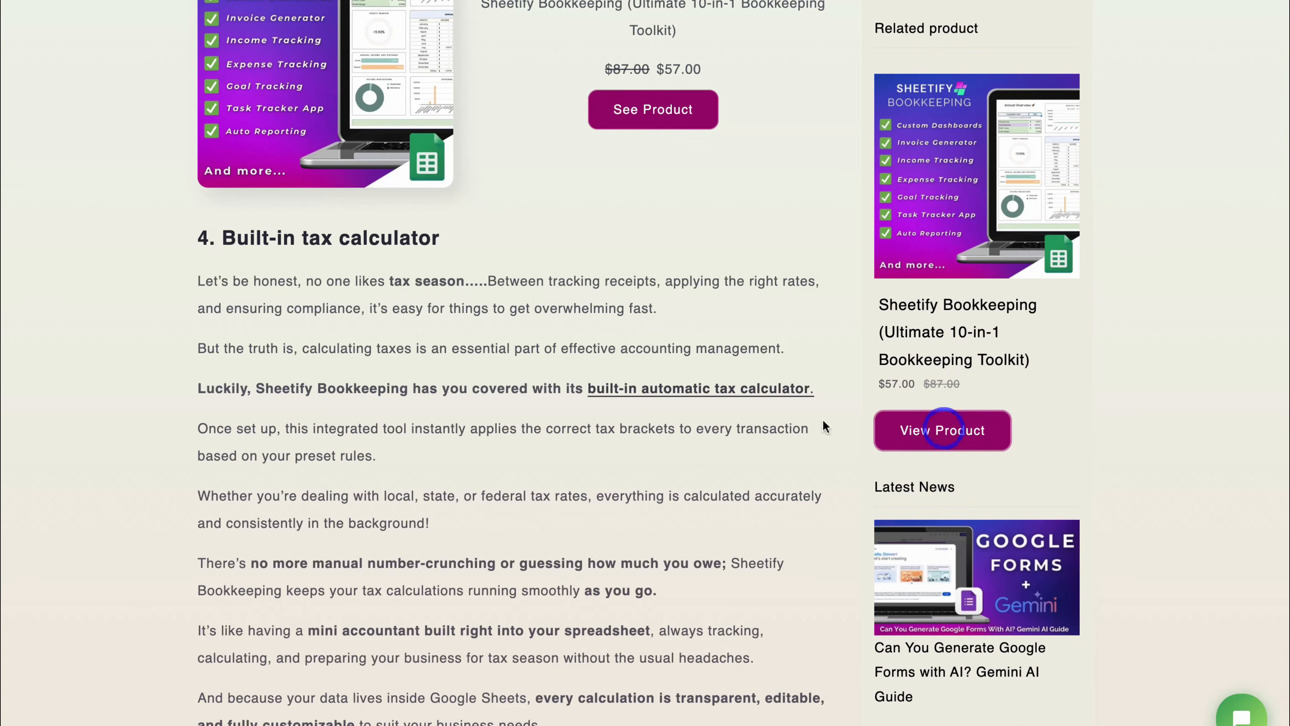
scroll(720, 413, down, 20)
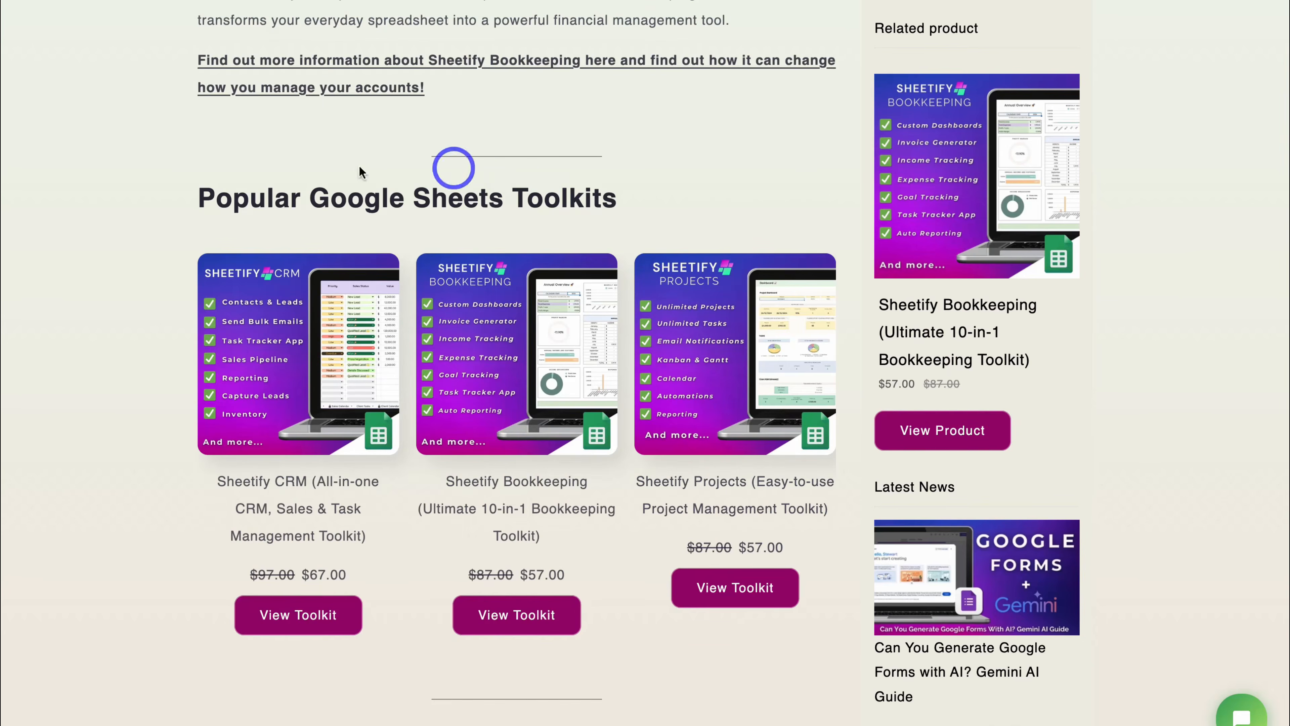
scroll(536, 352, down, 8)
scroll(585, 460, down, 1)
scroll(583, 461, down, 5)
scroll(579, 455, up, 15)
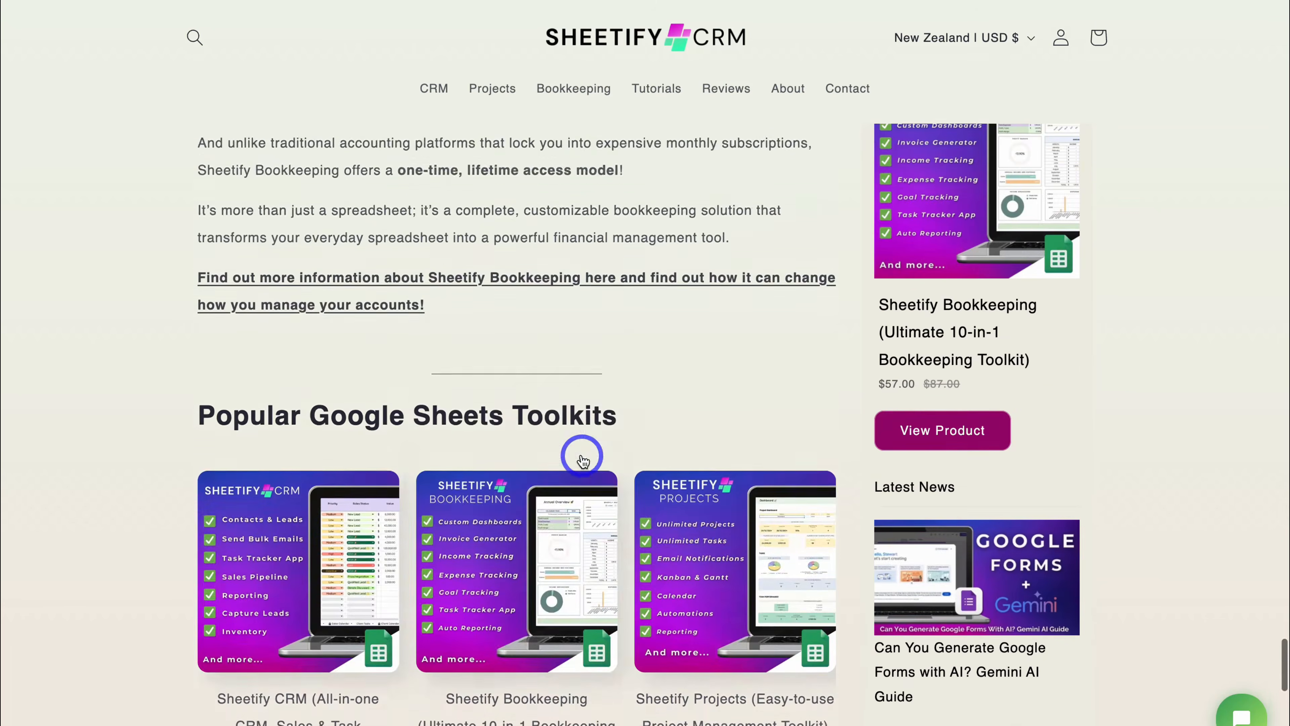
scroll(582, 460, up, 20)
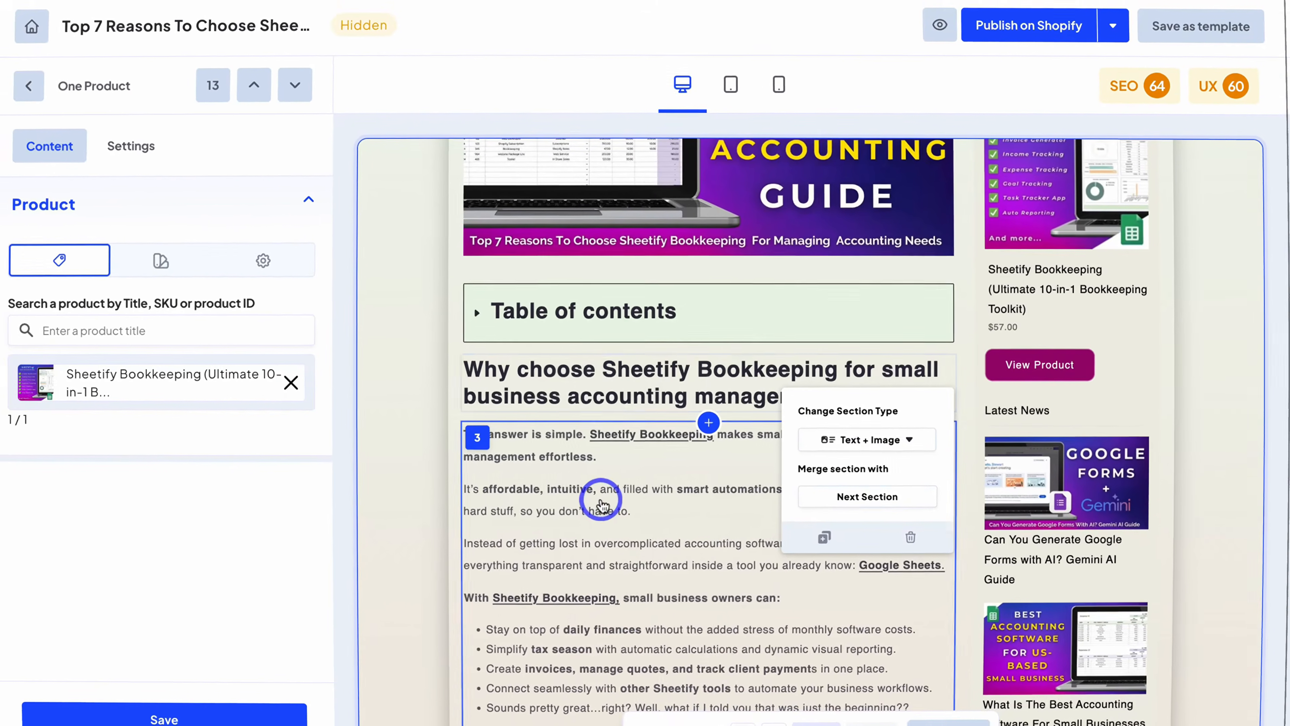
click(607, 498)
scroll(607, 498, down, 5)
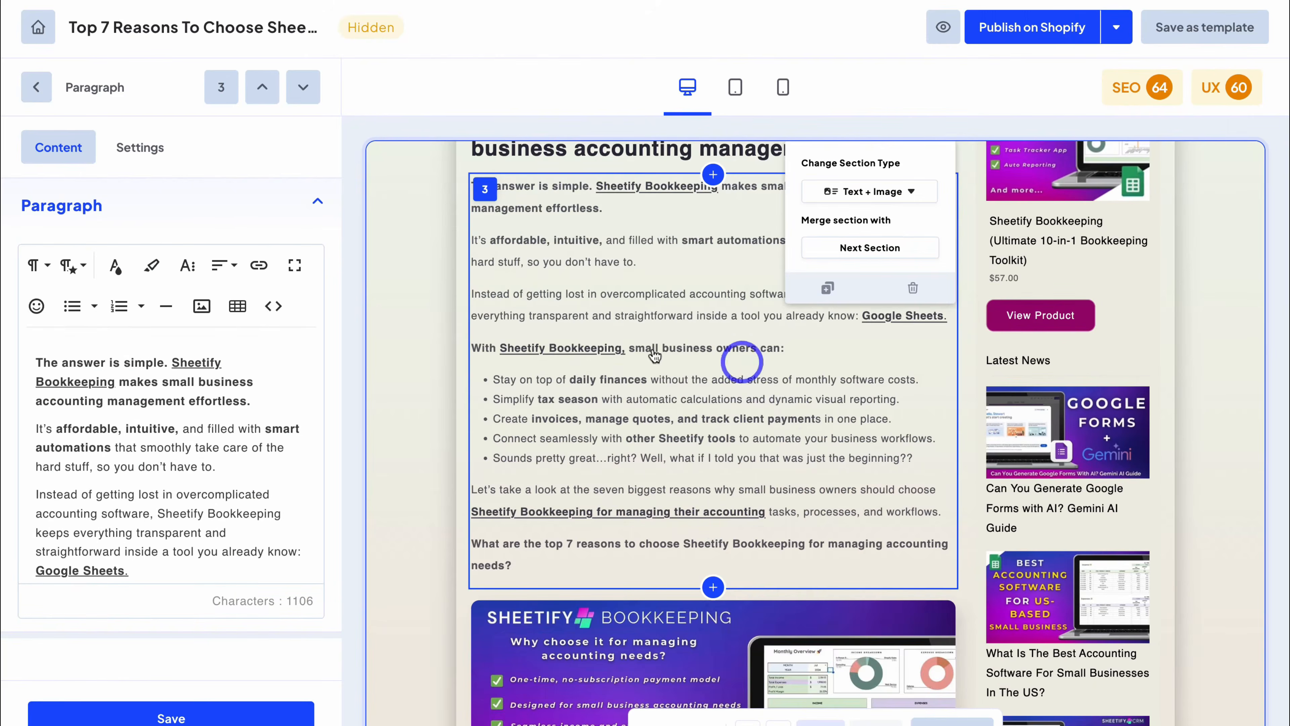
scroll(1123, 466, up, 5)
scroll(1117, 466, down, 5)
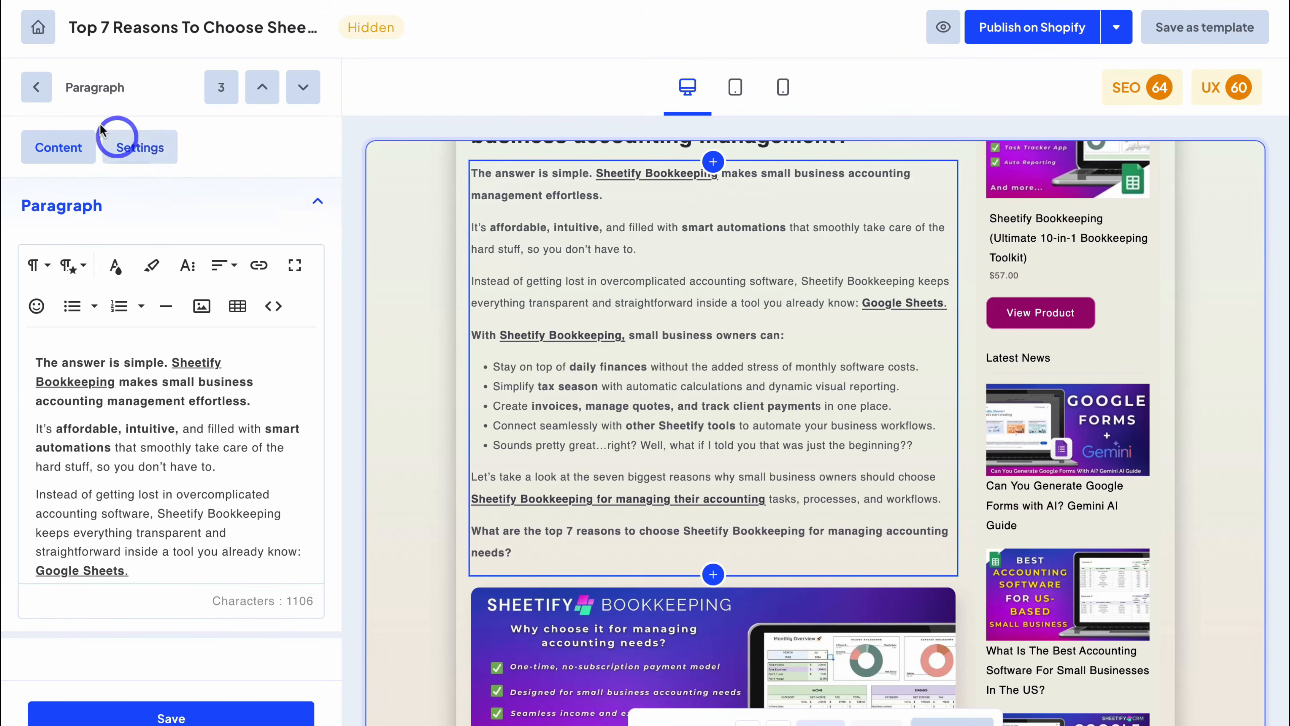
Step: Open the post's general settings and examine the featured image, image alt and blog post theme layout
click(38, 87)
click(277, 87)
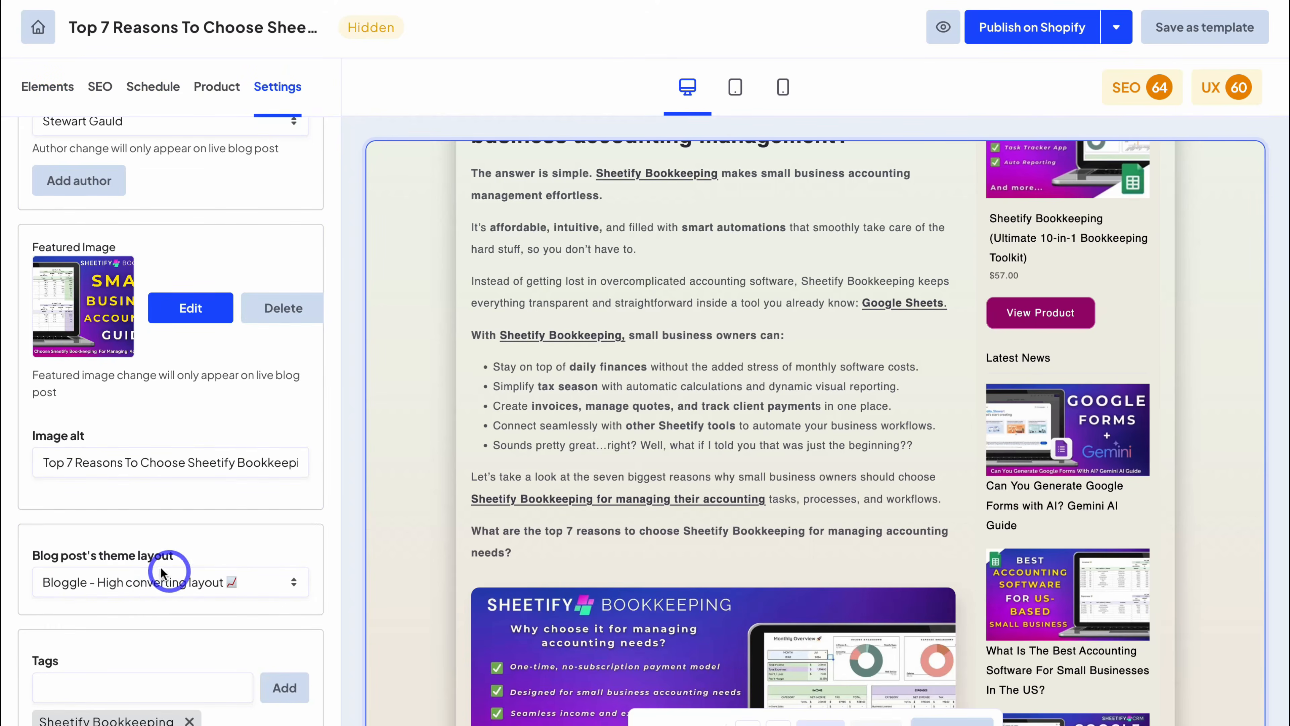
click(599, 561)
scroll(594, 549, up, 5)
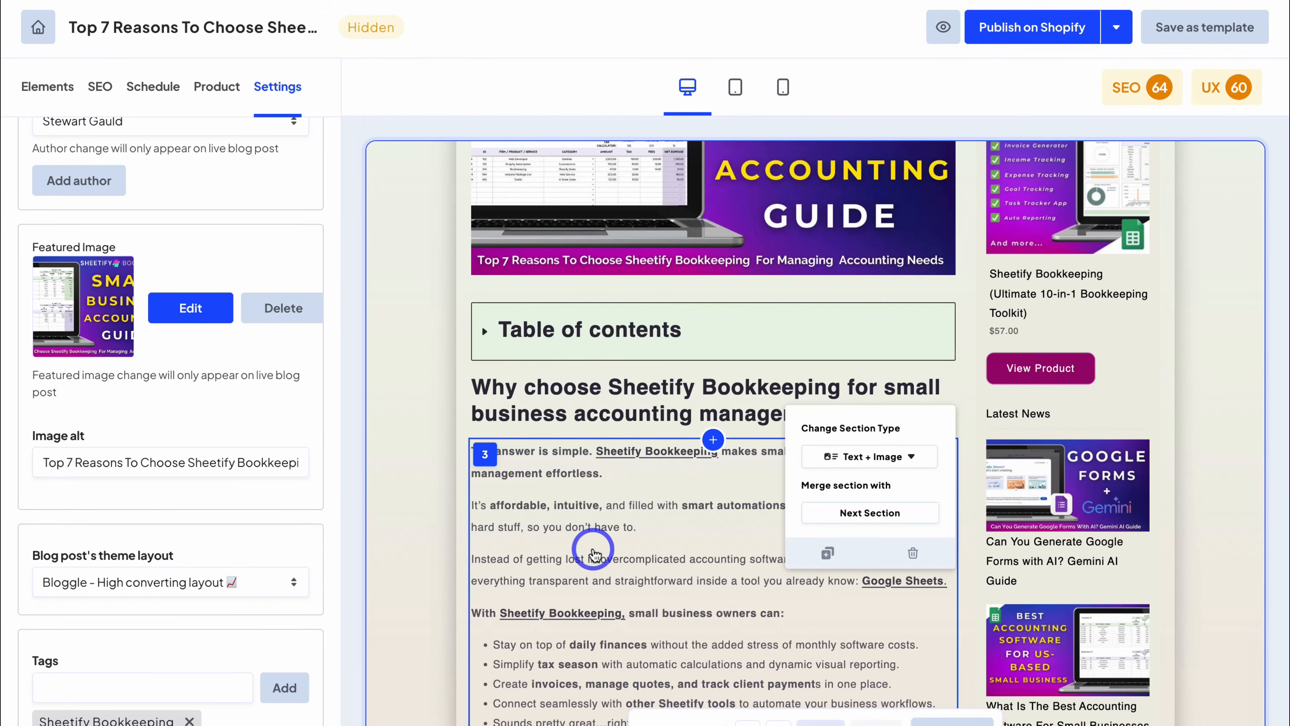
scroll(1013, 425, up, 3)
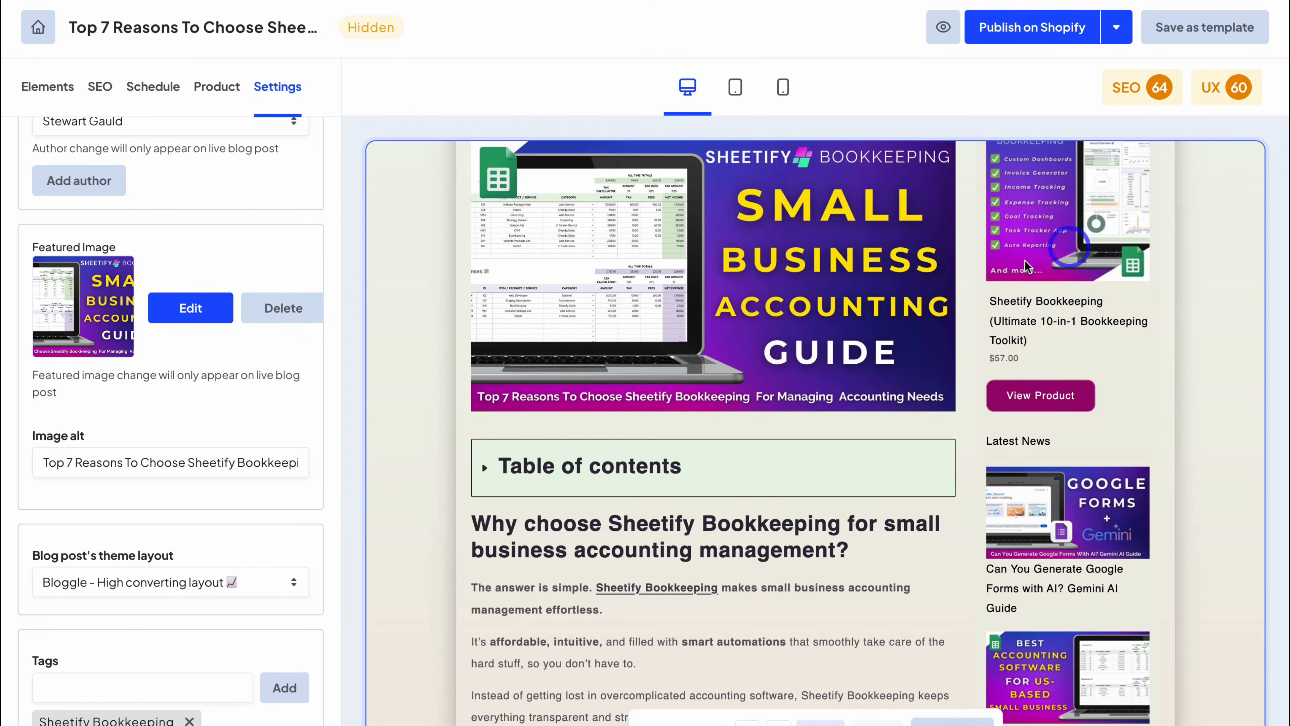
scroll(1081, 289, down, 6)
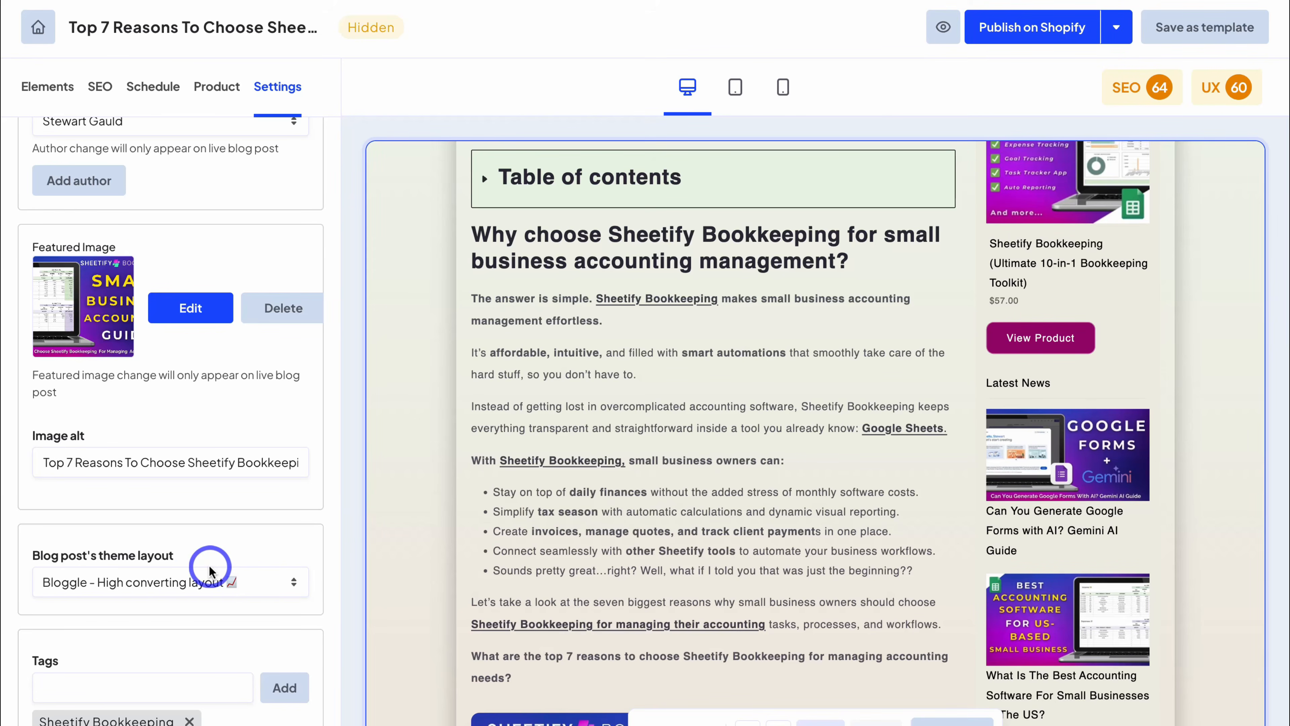
Step: Apply "Sheetify Bookkeeping" as the main targeted keyword in the post's SEO analysis
click(1142, 98)
click(1059, 351)
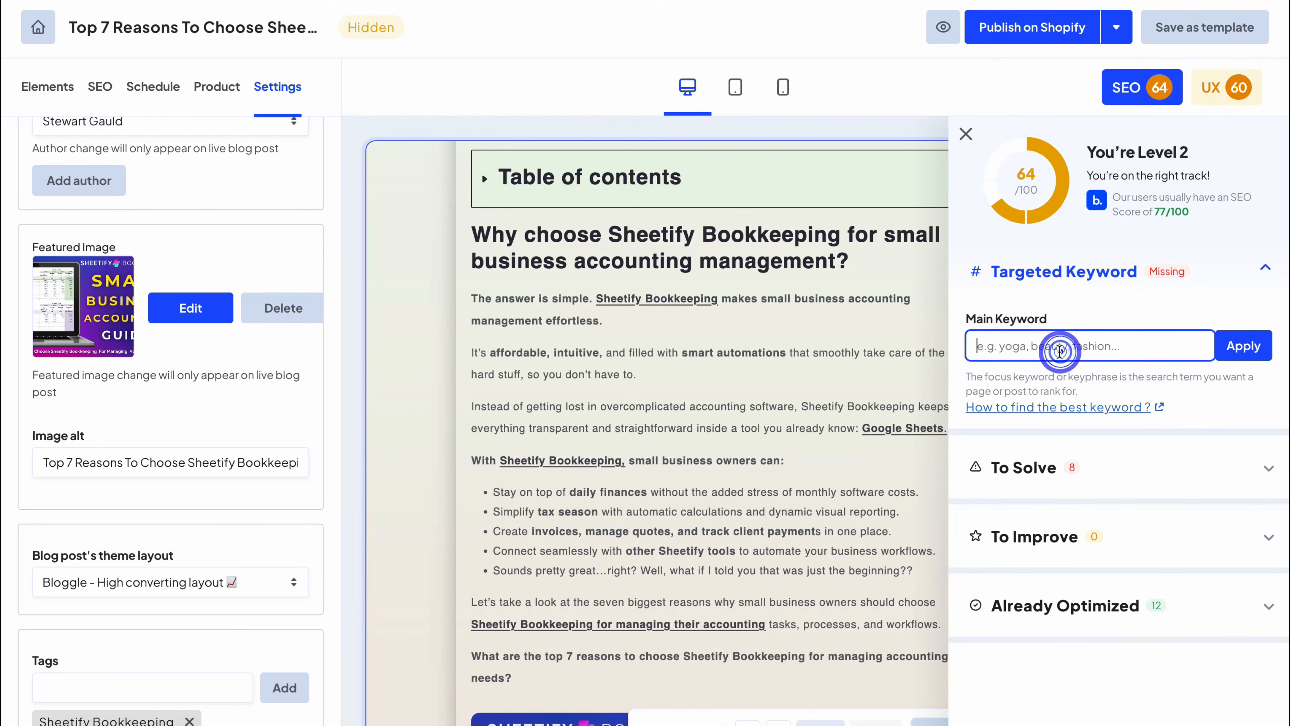
click(1238, 346)
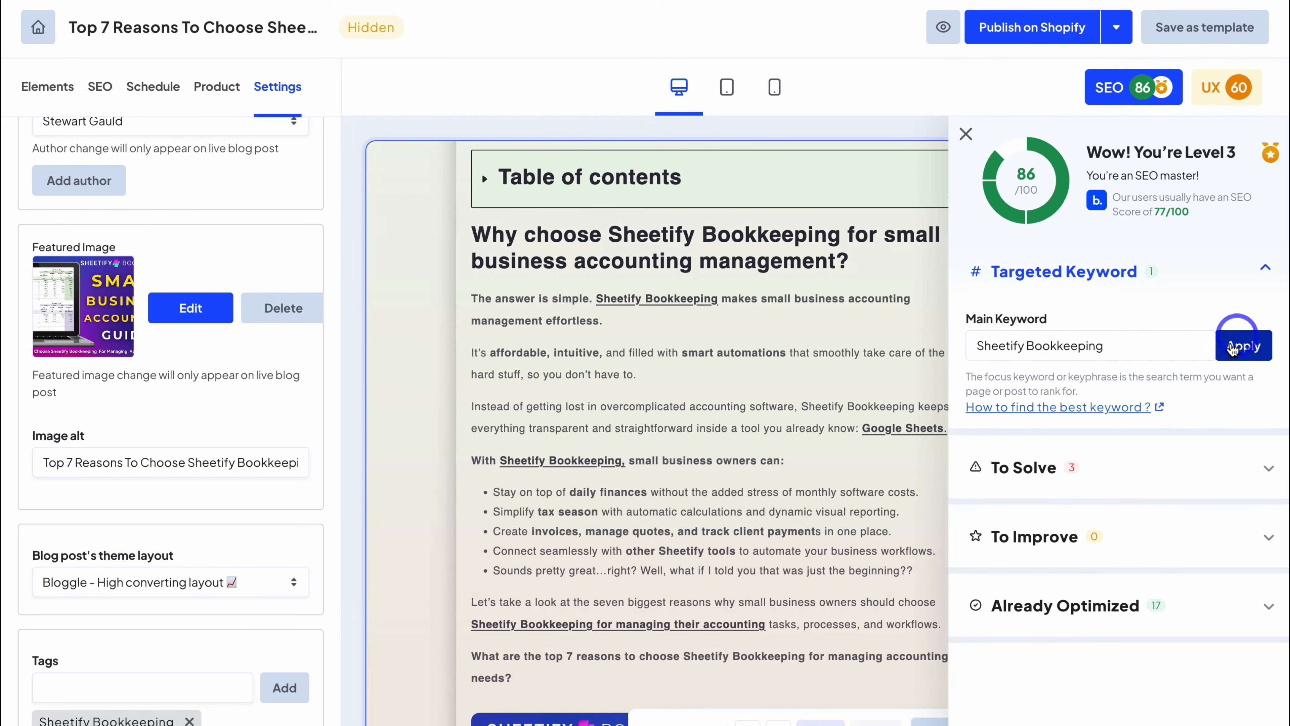
Step: Examine the To Solve and To Improve items in the post's SEO analysis
click(1176, 478)
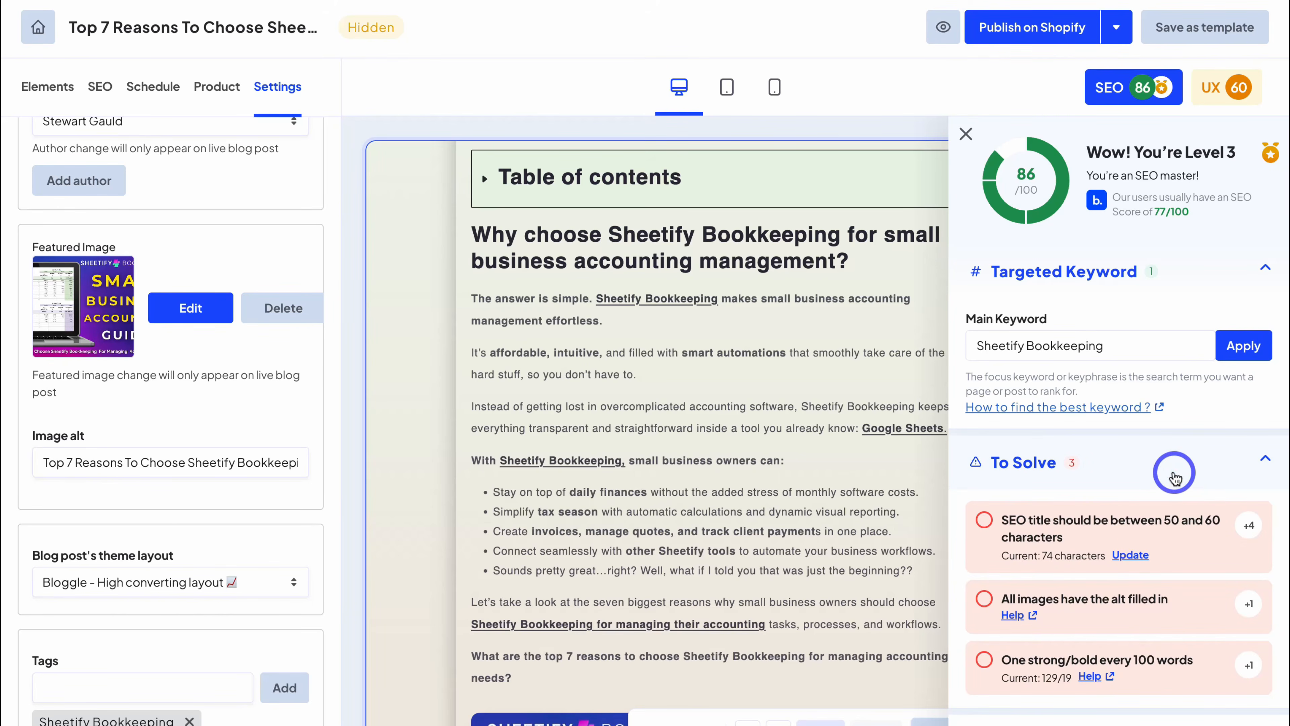
scroll(1174, 473, down, 3)
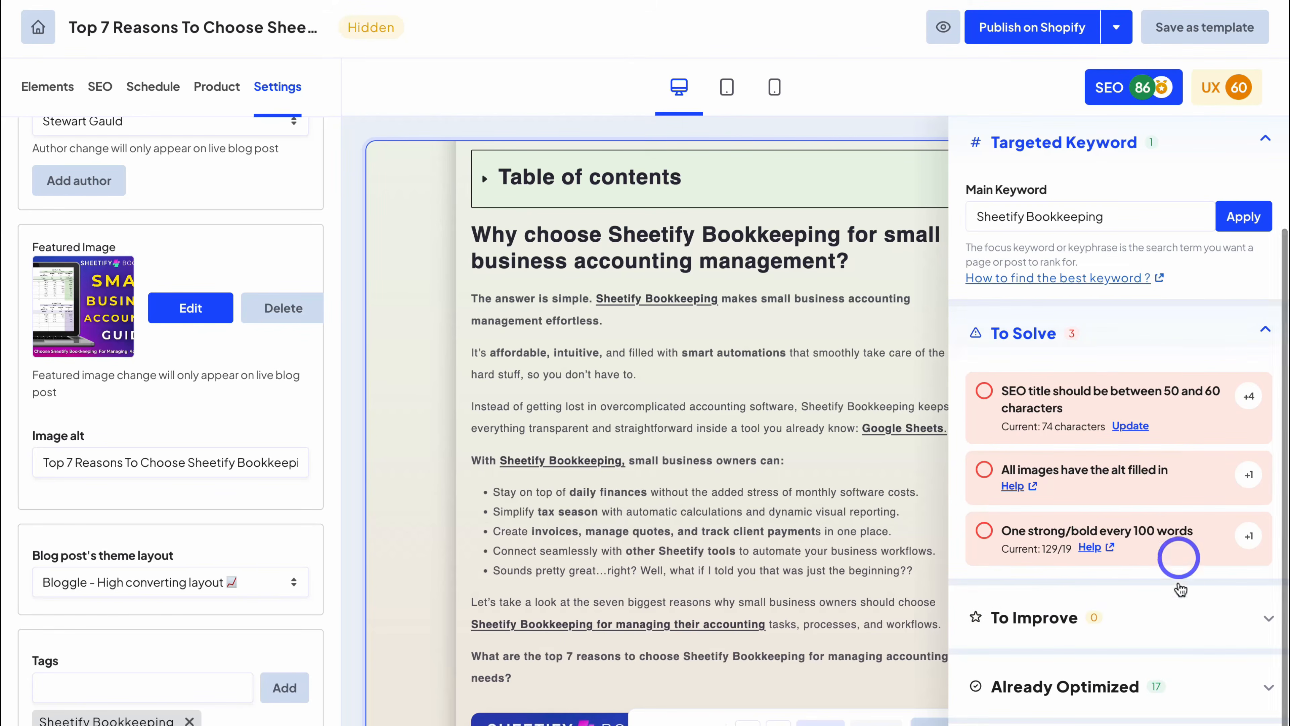
click(1180, 607)
scroll(1143, 605, down, 2)
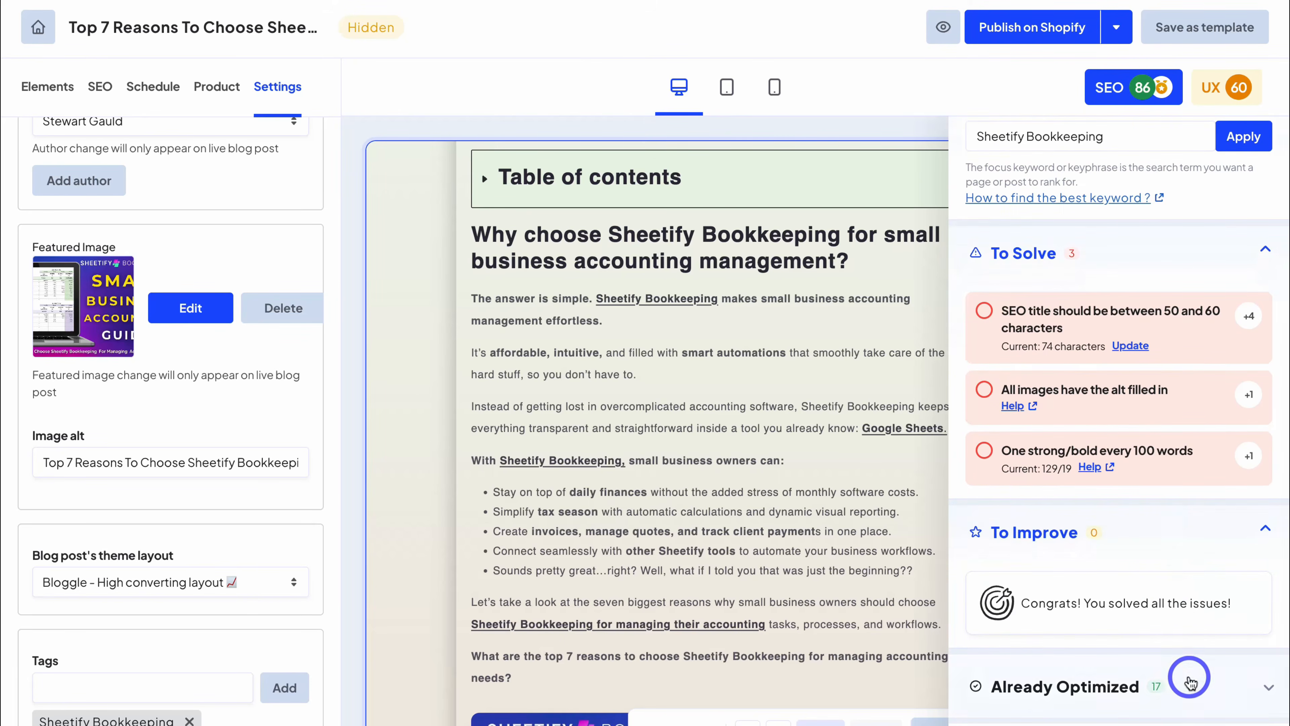
scroll(1092, 645, up, 5)
Step: Review the Readability and Conversion Rate checks in the post's UX analysis, and close the analysis
click(1224, 96)
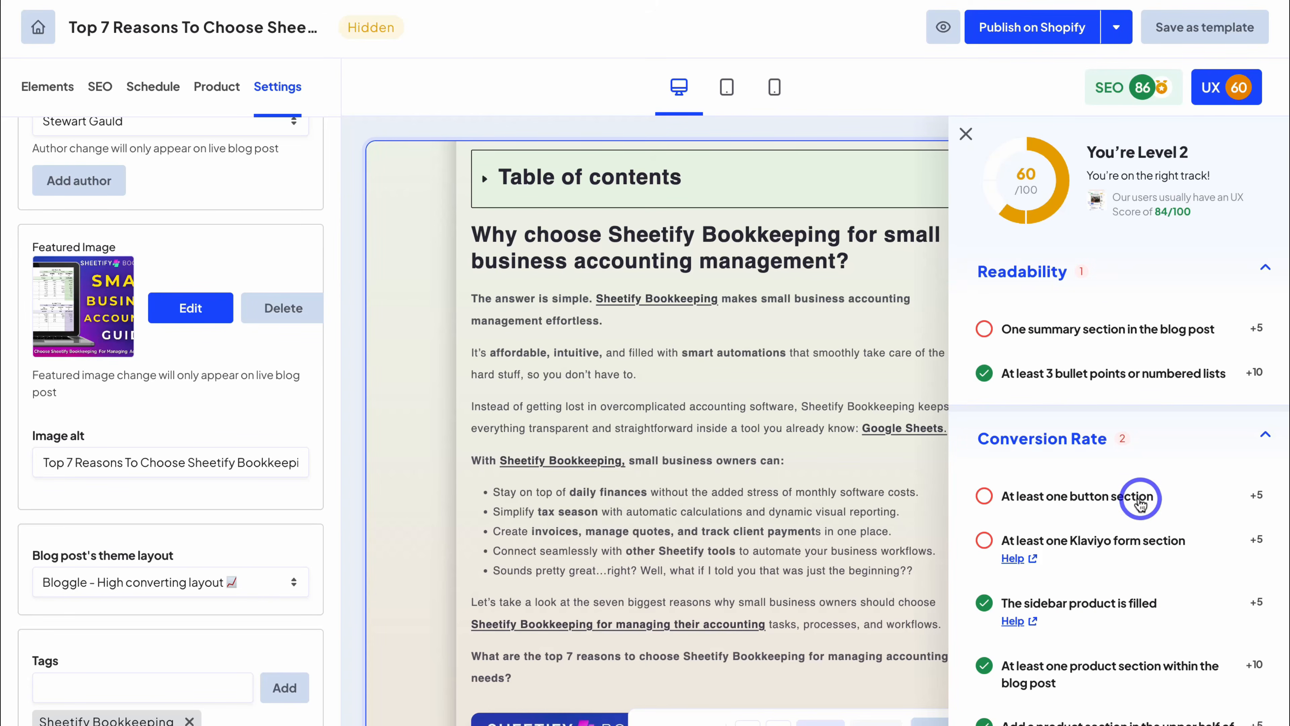
scroll(1128, 554, down, 5)
scroll(1126, 552, up, 6)
click(966, 134)
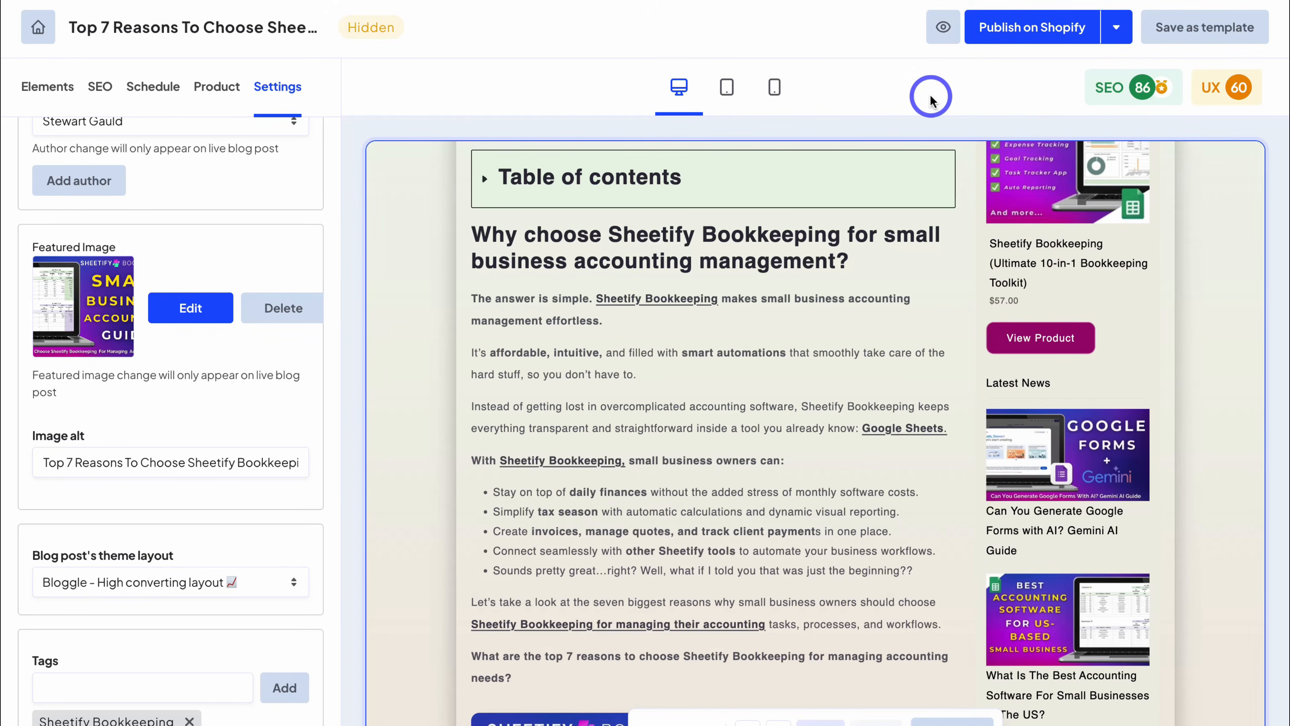
Step: Preview the blog post and review its title, featured image and related product sidebar
click(1036, 40)
click(940, 31)
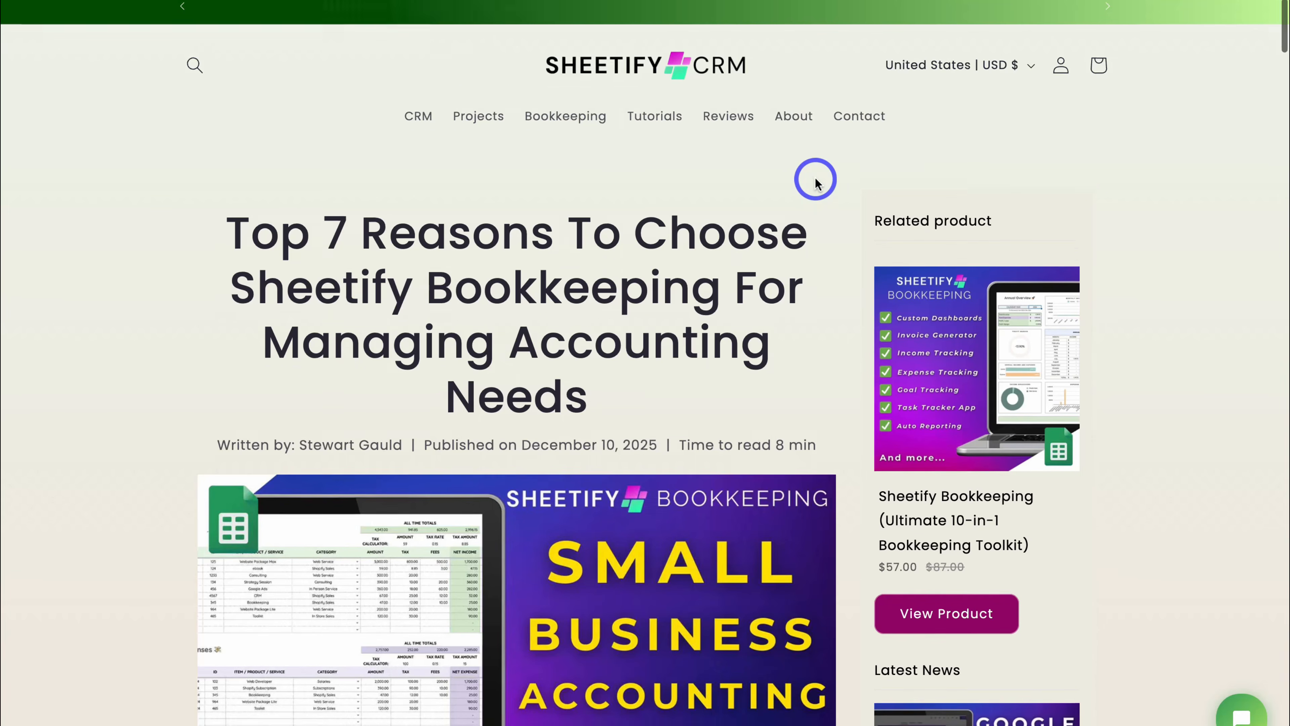
scroll(816, 182, down, 4)
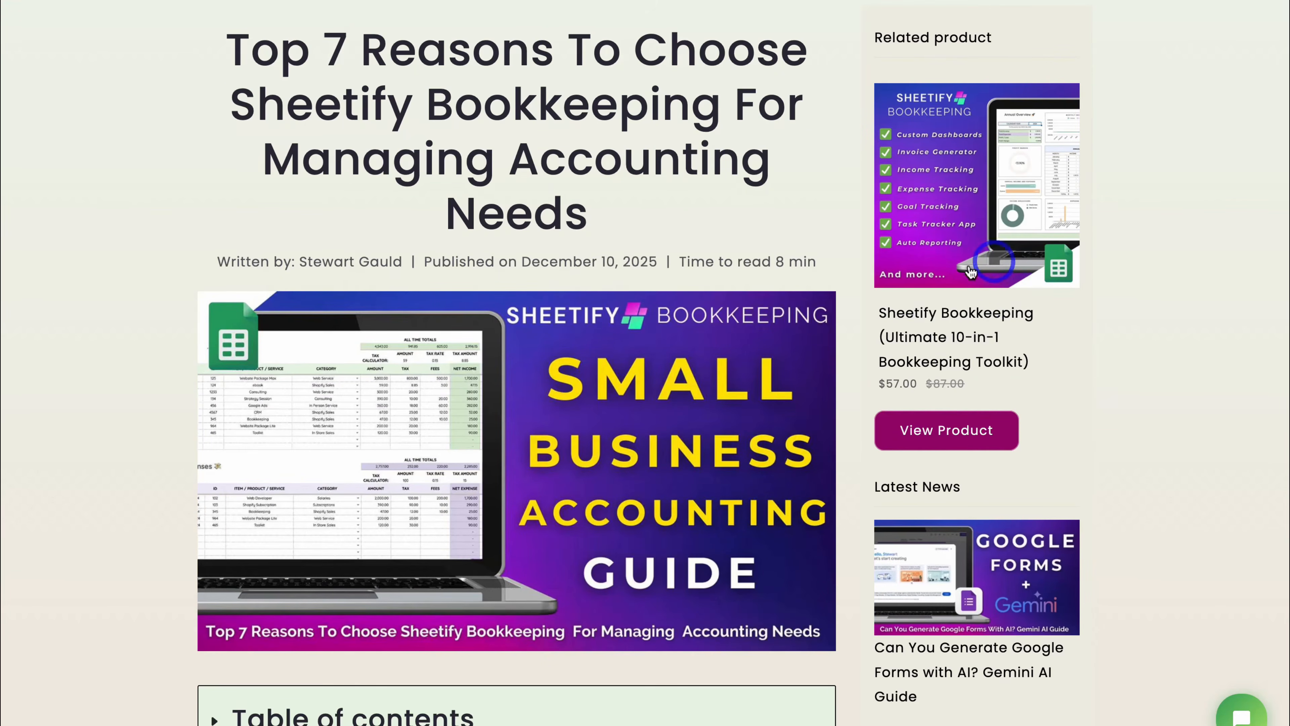
scroll(974, 302, down, 9)
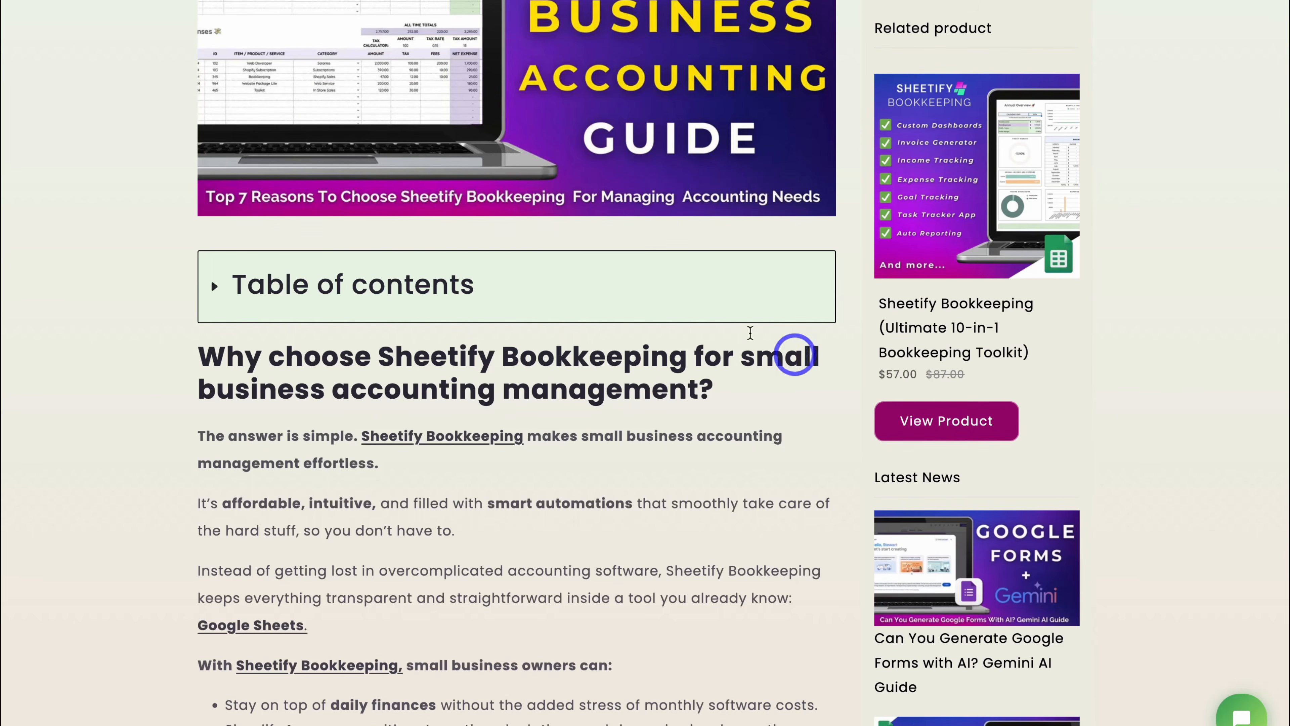
Step: Expand the previewed post's table of contents, test its "One-time, no-subscription payment model" link, and review the remaining content
click(606, 290)
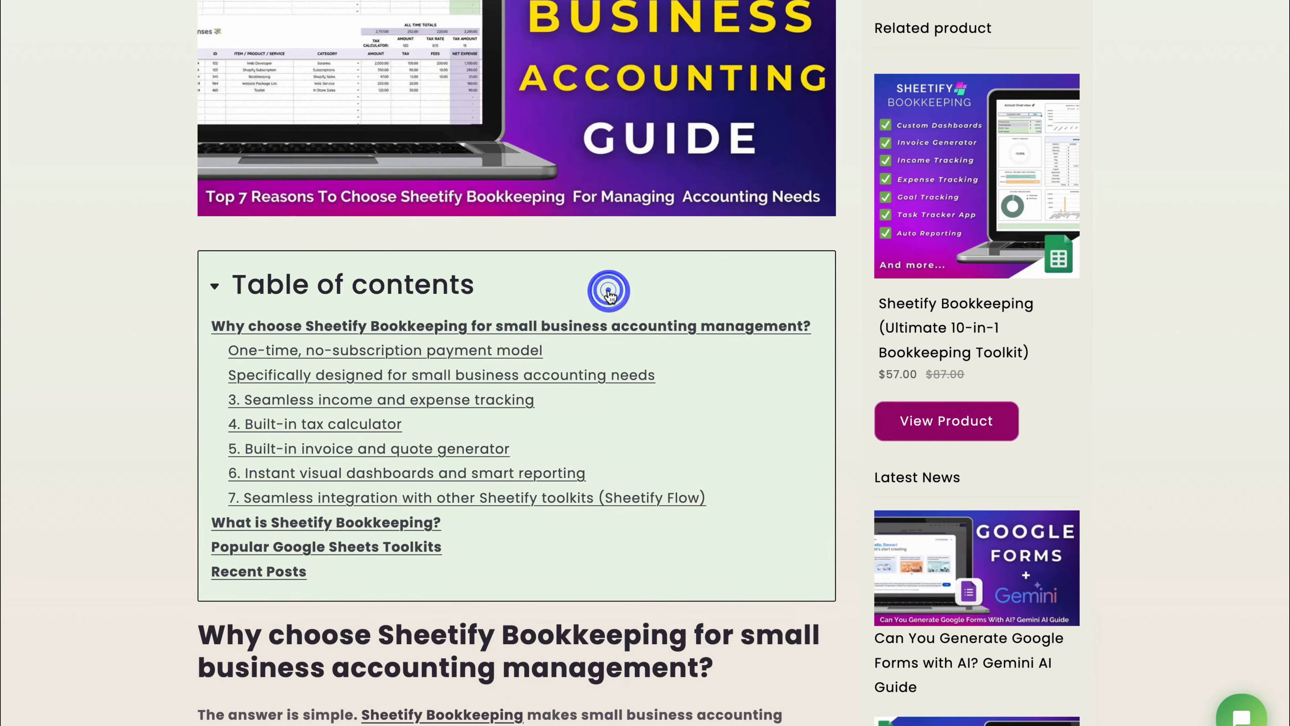
click(474, 355)
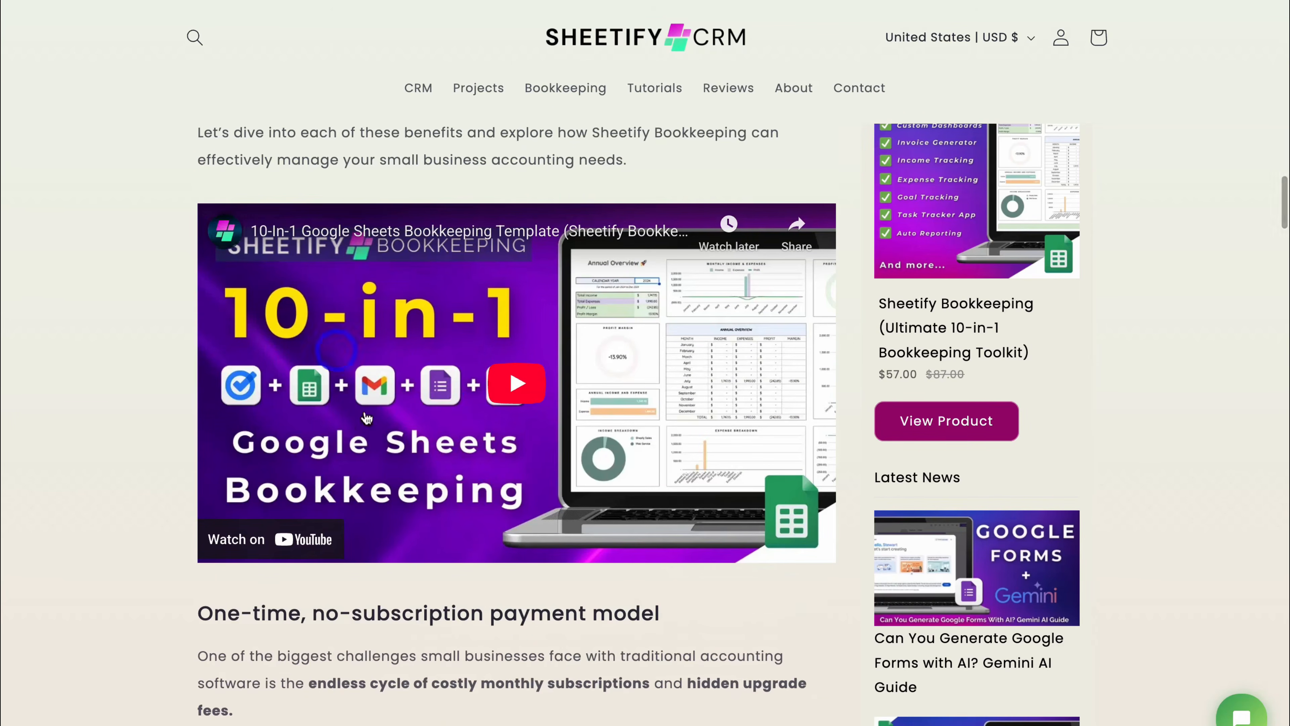
scroll(531, 406, up, 10)
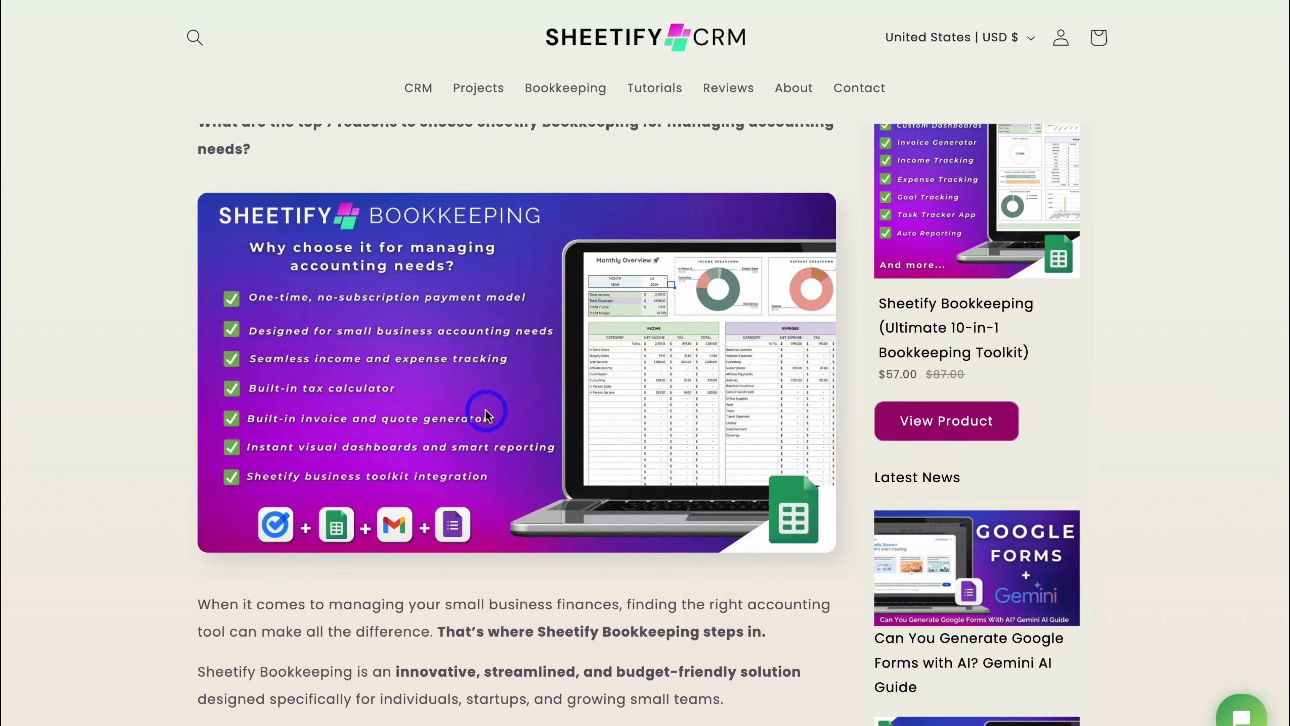
scroll(486, 413, down, 15)
scroll(486, 410, down, 15)
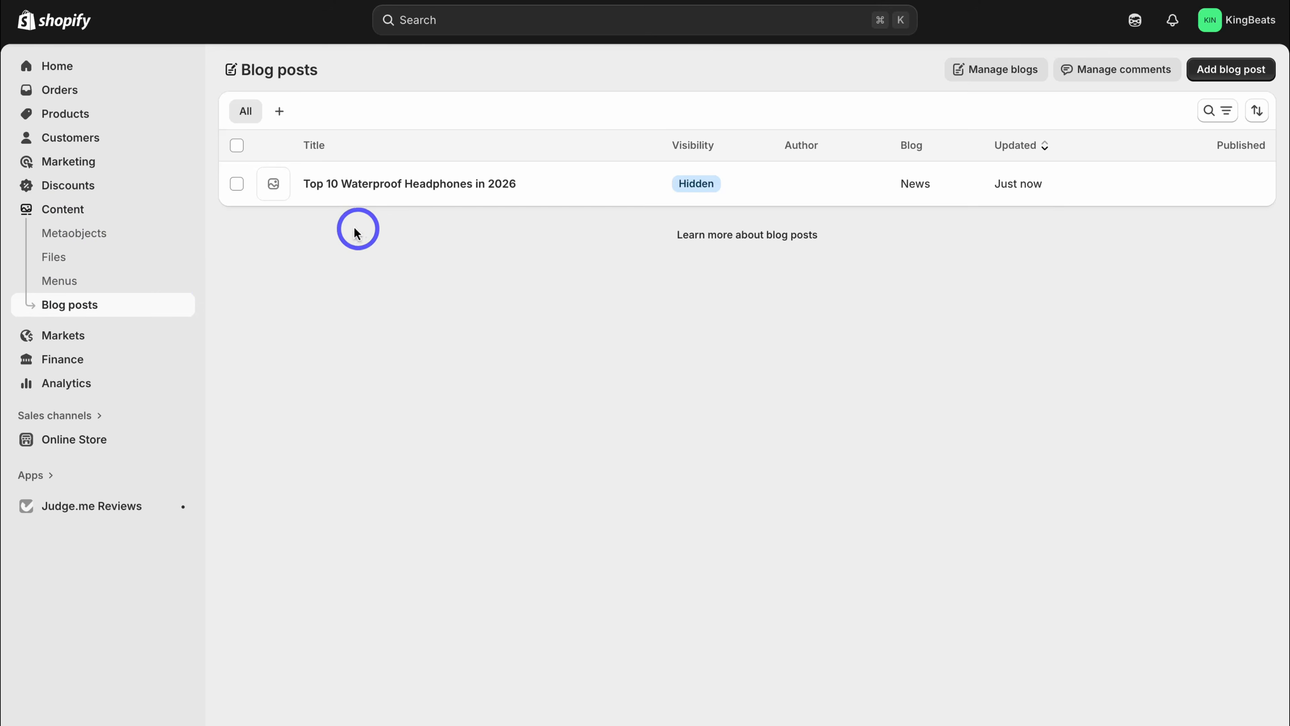
Step: View the "Top 10 Waterproof Headphones in 2026" post in the Shopify admin and return to the blog posts list
click(394, 184)
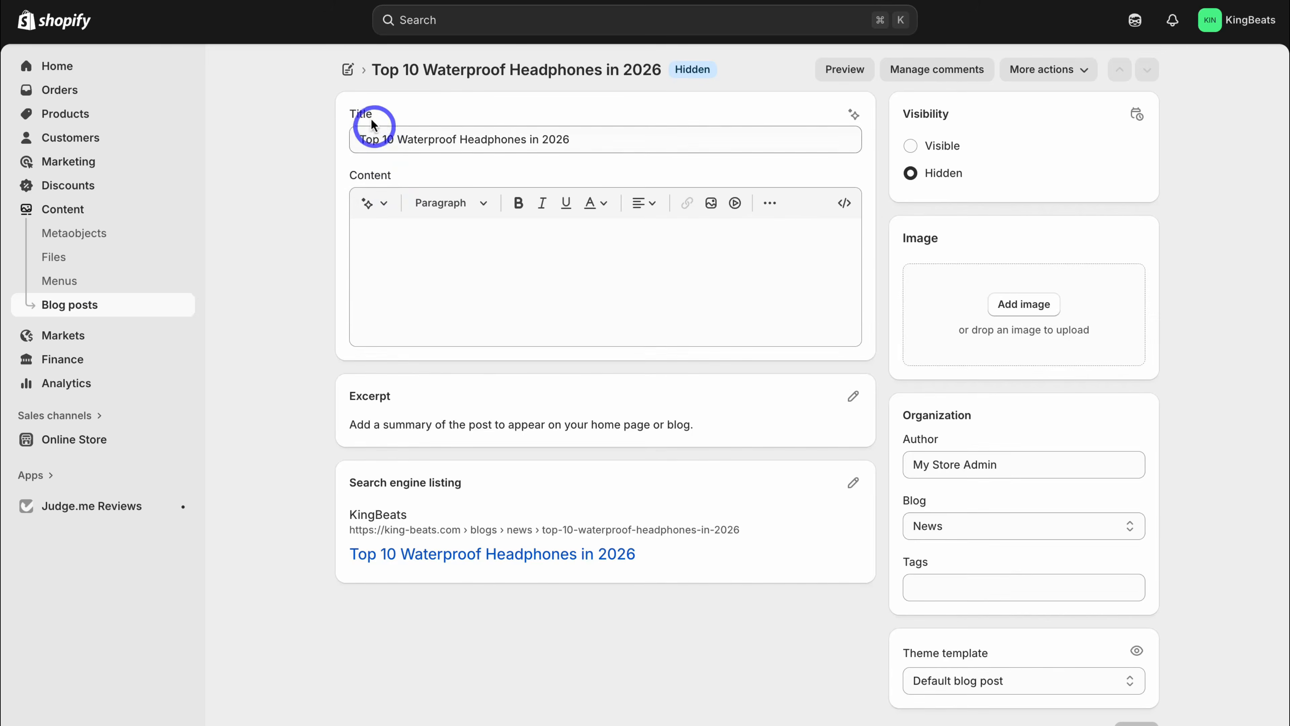
click(355, 76)
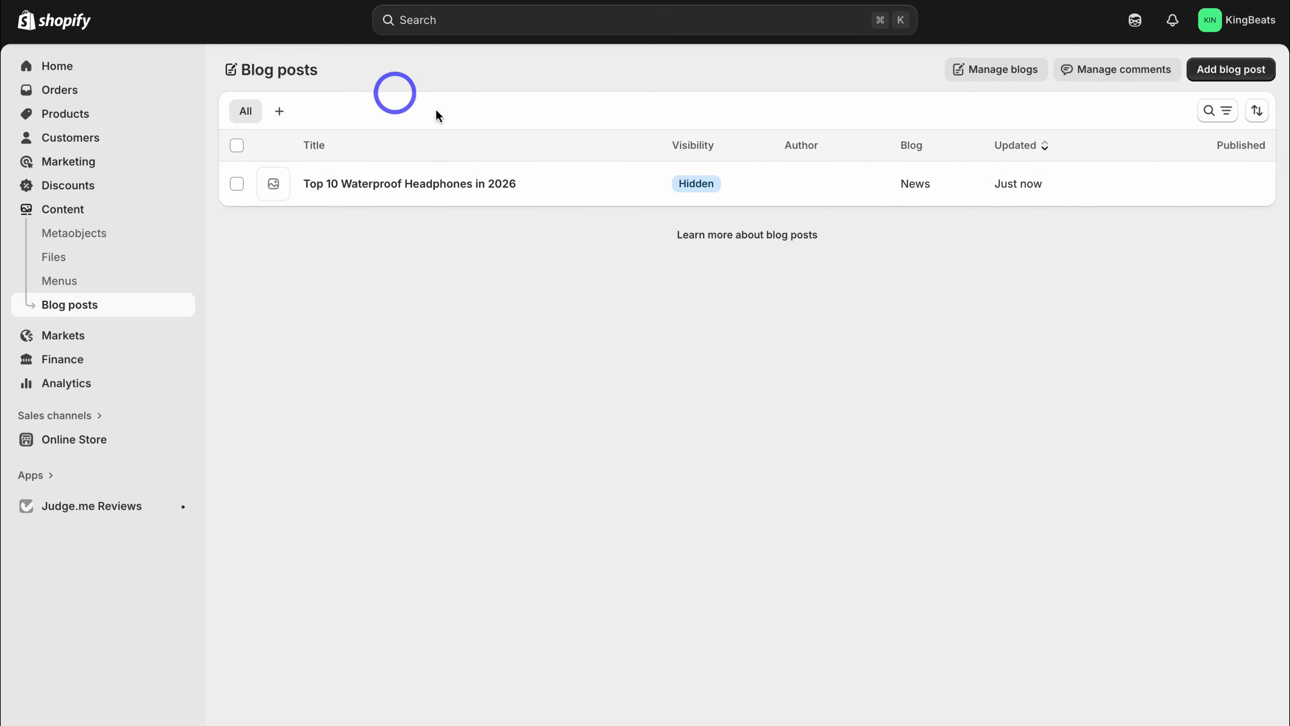
Step: Create a hidden post "Why You Need Waterproof Headphones in 2026" reading "These are the best headphones for running in the rain...", and show its additional actions
click(1211, 76)
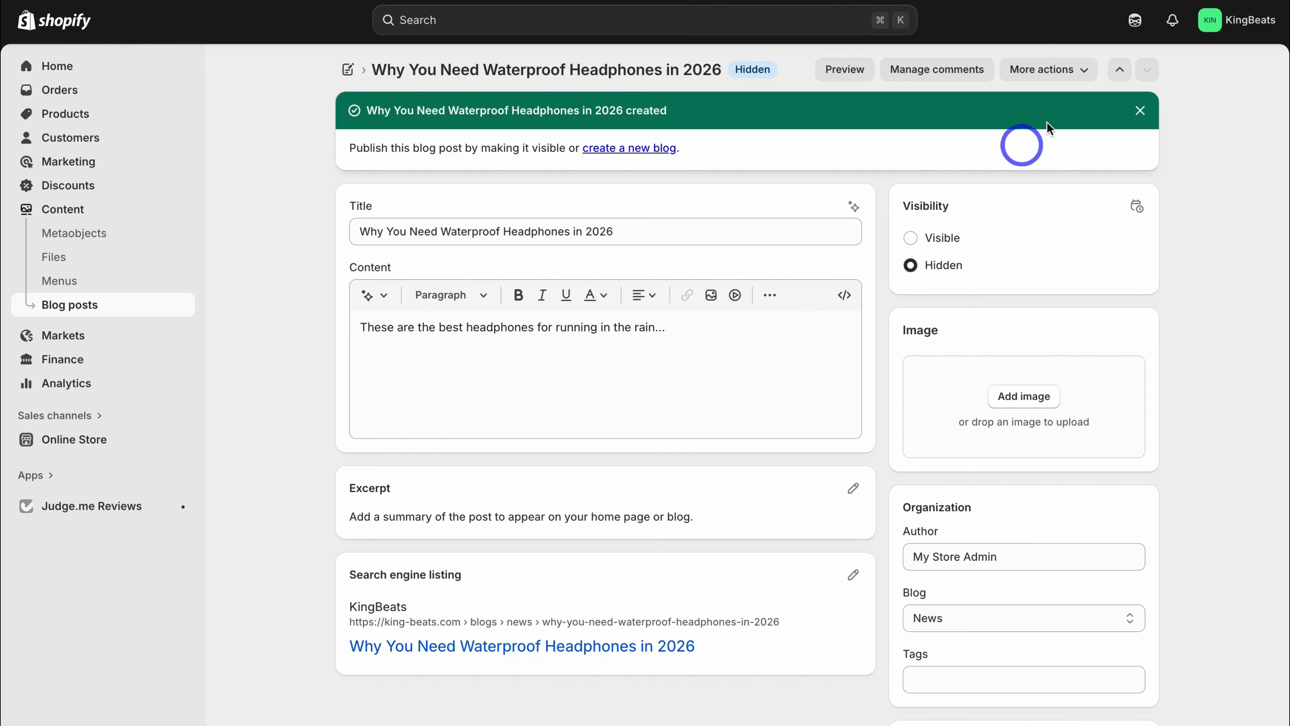
click(1079, 80)
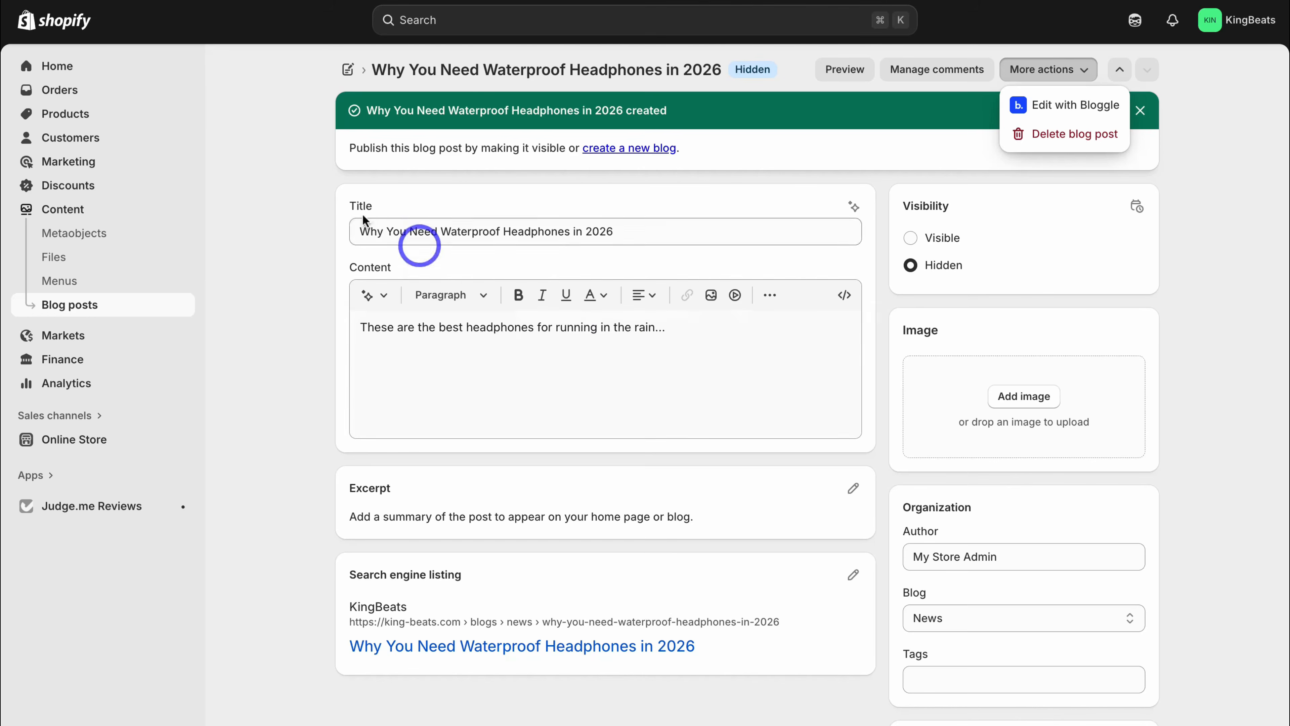
Step: View the store's navigation menus within its content area, and return to the admin home page
click(127, 74)
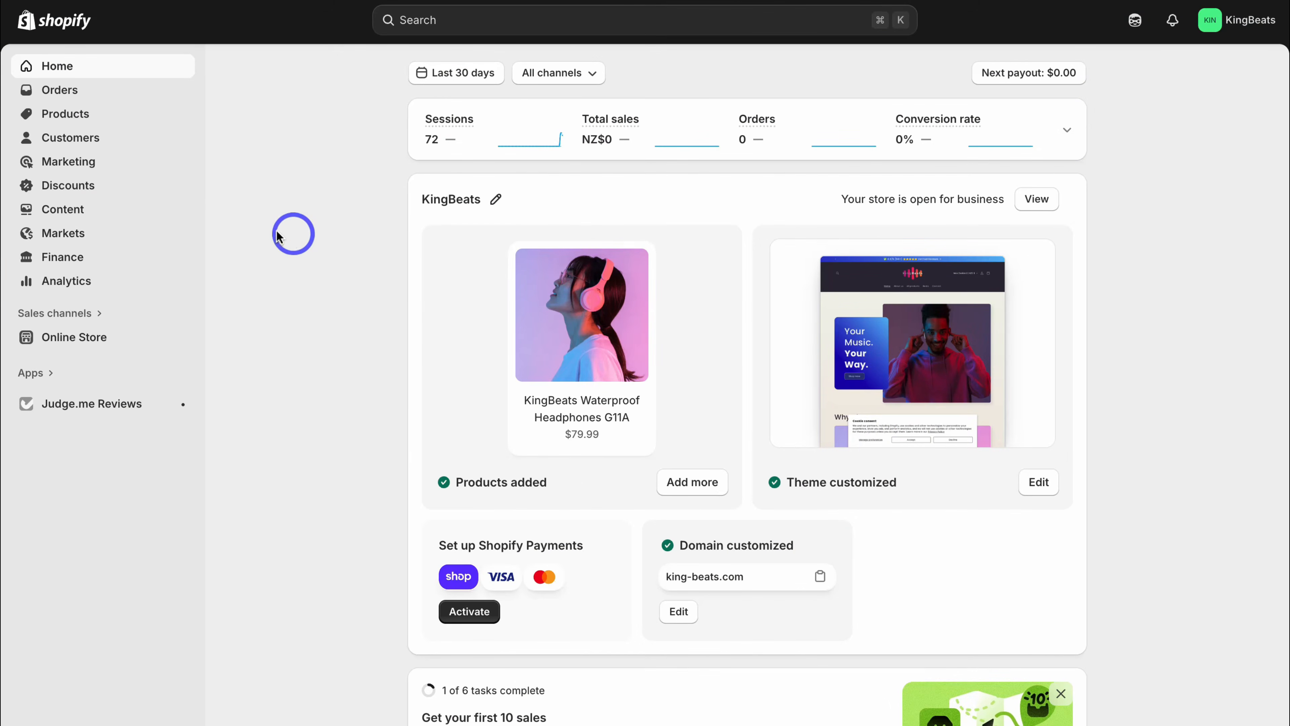
click(83, 211)
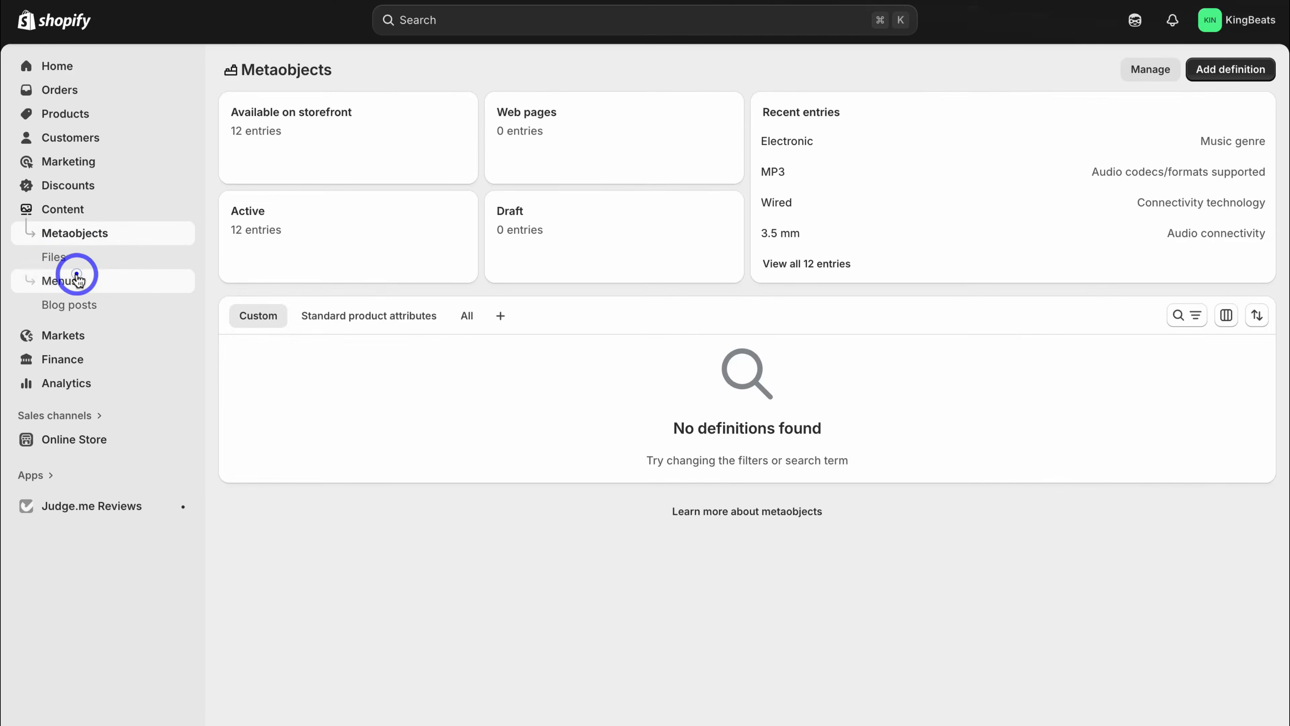
click(74, 280)
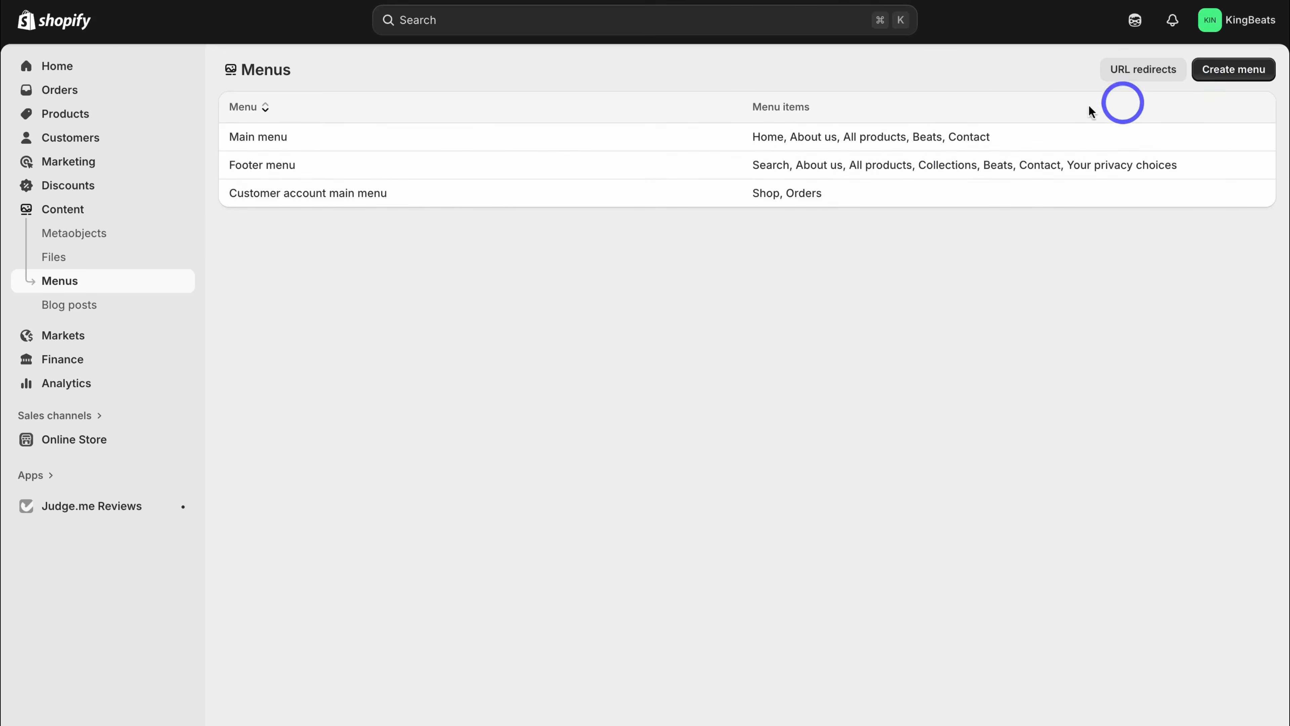
click(102, 70)
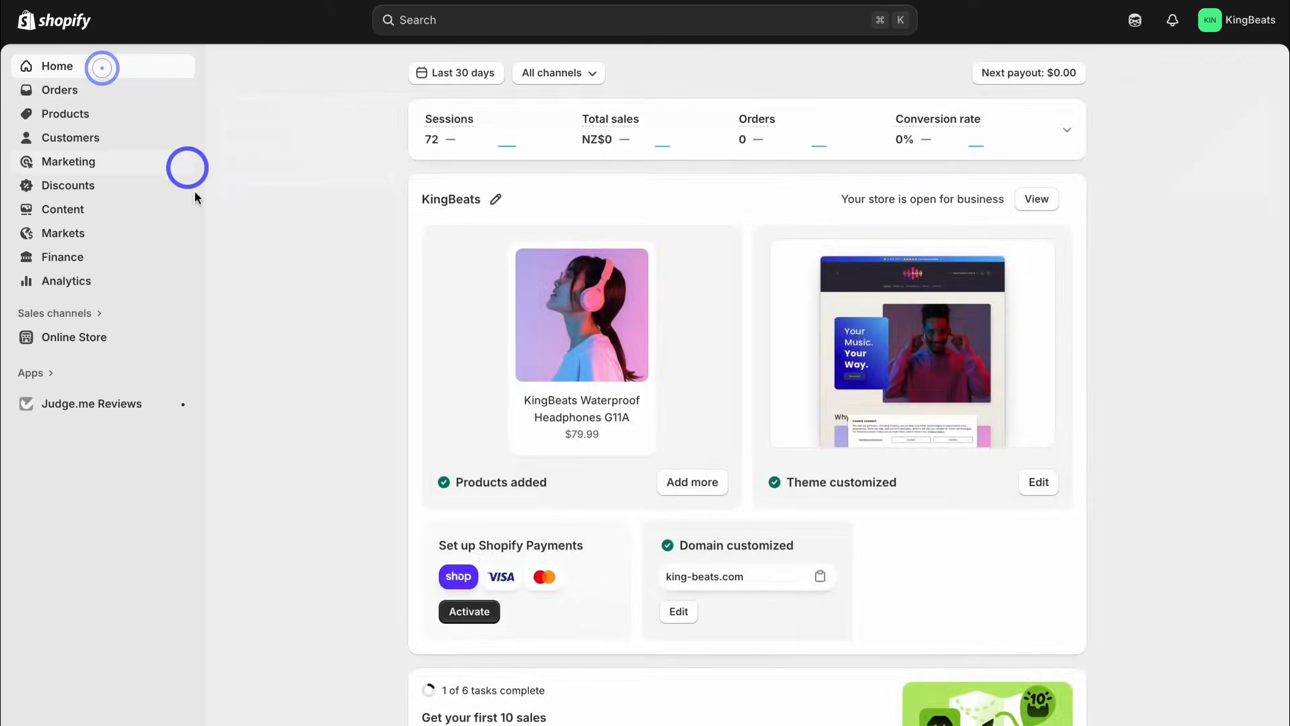